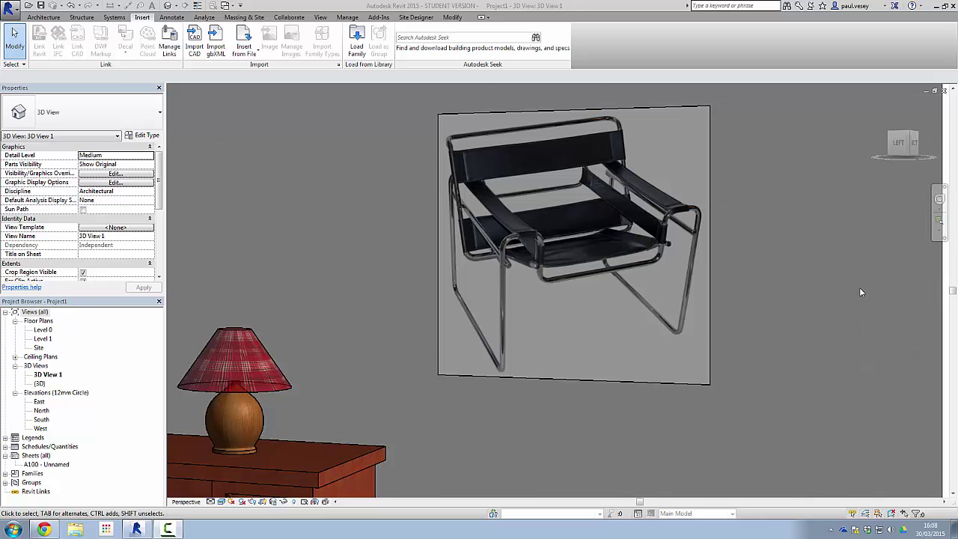
{"action": "middle_click_drag", "start_coordinate": [796, 281], "coordinate": [684, 330]}
{"action": "scroll", "coordinate": [684, 330], "scroll_direction": "up", "scroll_amount": 2}
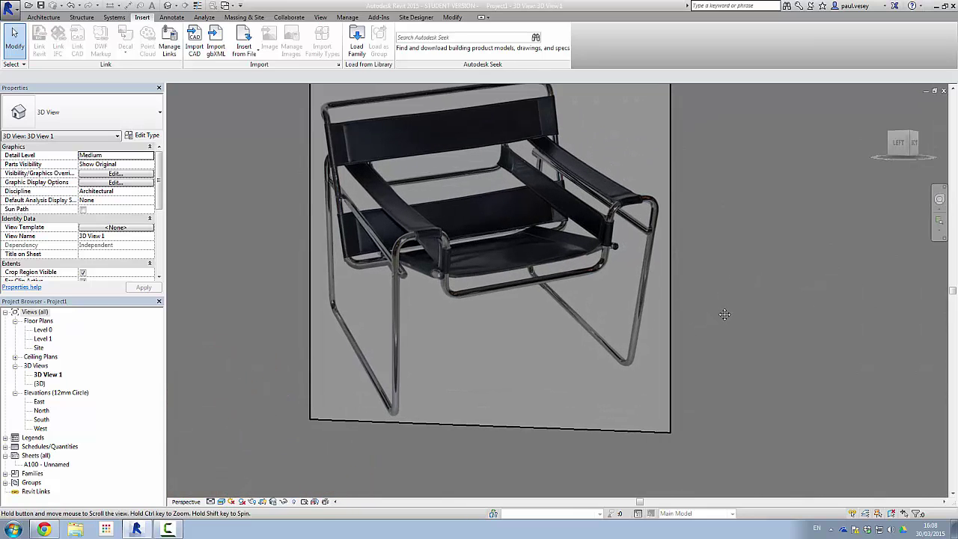
{"action": "middle_click_drag", "start_coordinate": [711, 297], "coordinate": [709, 315]}
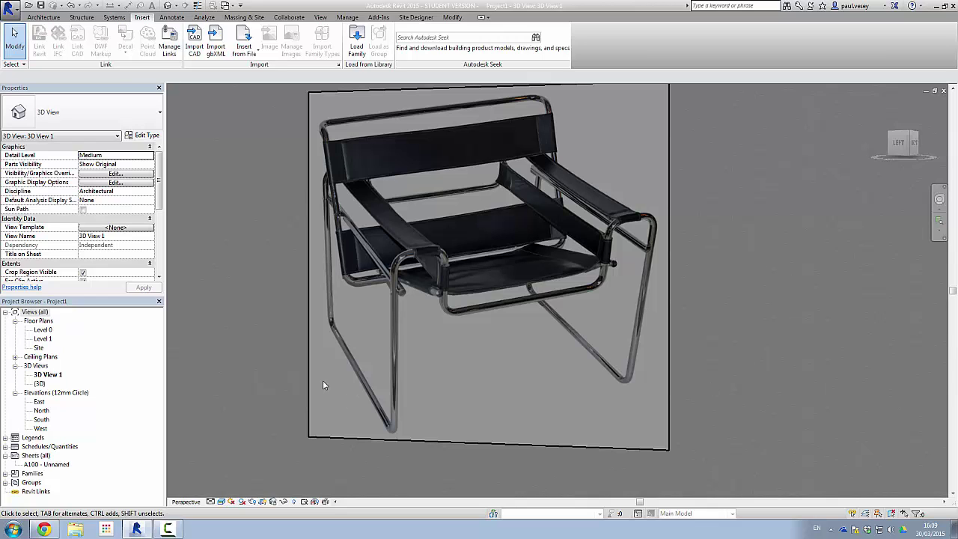
{"action": "middle_click_drag", "start_coordinate": [249, 329], "coordinate": [269, 315], "text": "shift"}
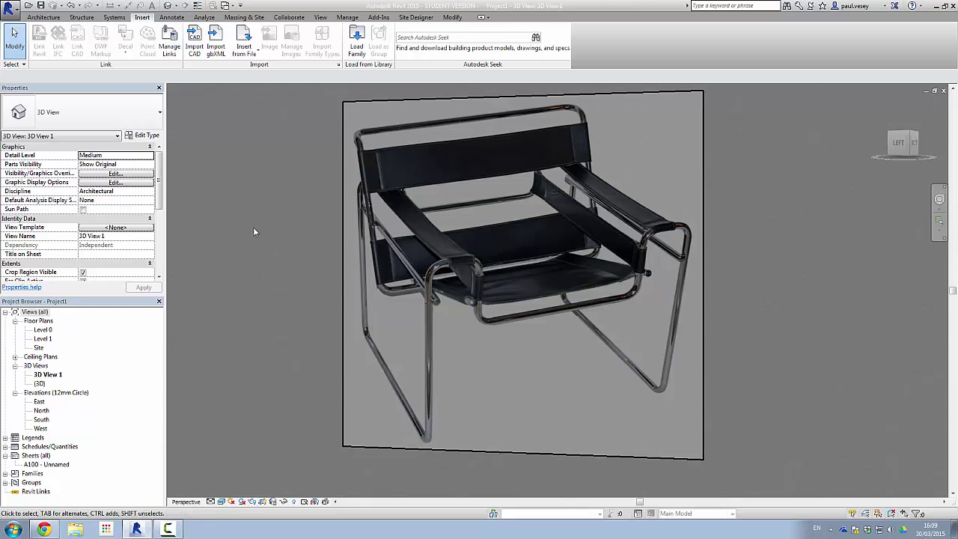
Step: Create a new family from the Metric Furniture.rft template
{"action": "left_click", "coordinate": [9, 9]}
{"action": "mouse_move", "coordinate": [33, 45]}
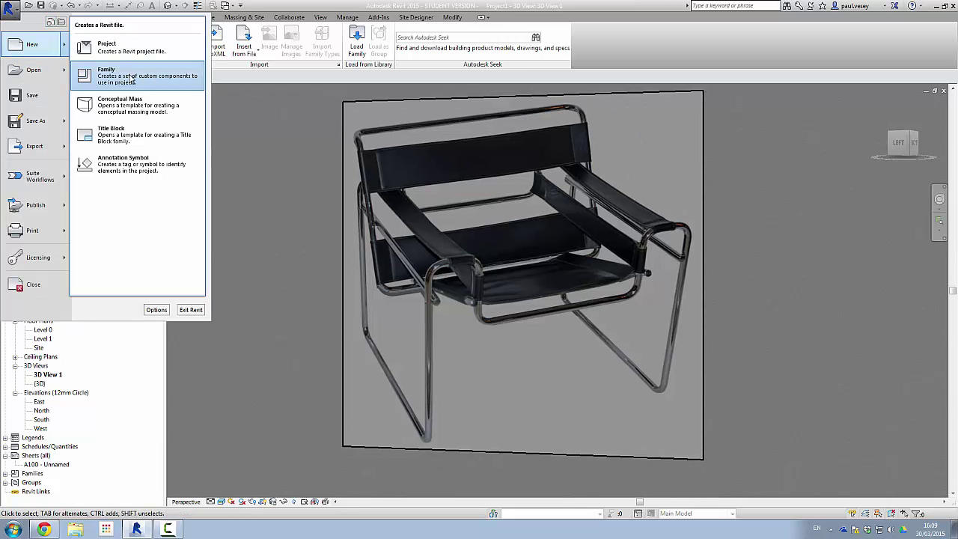
{"action": "left_click", "coordinate": [125, 77]}
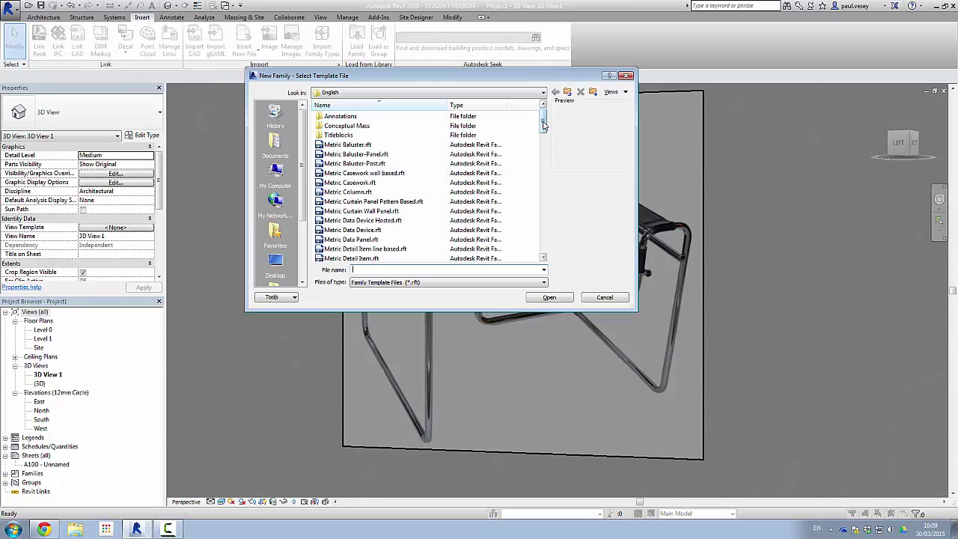
{"action": "left_click_drag", "start_coordinate": [543, 118], "coordinate": [544, 165]}
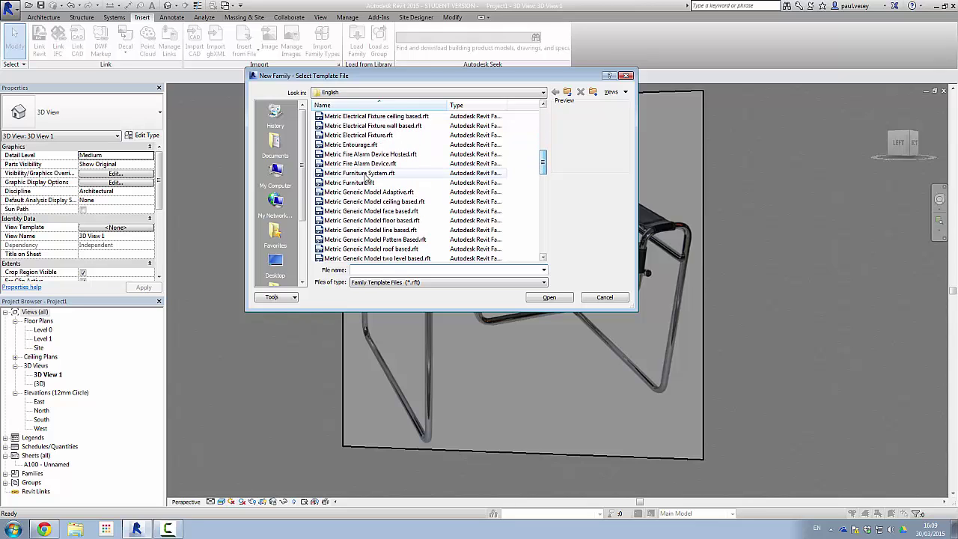
{"action": "left_click", "coordinate": [389, 183]}
{"action": "left_click", "coordinate": [549, 297]}
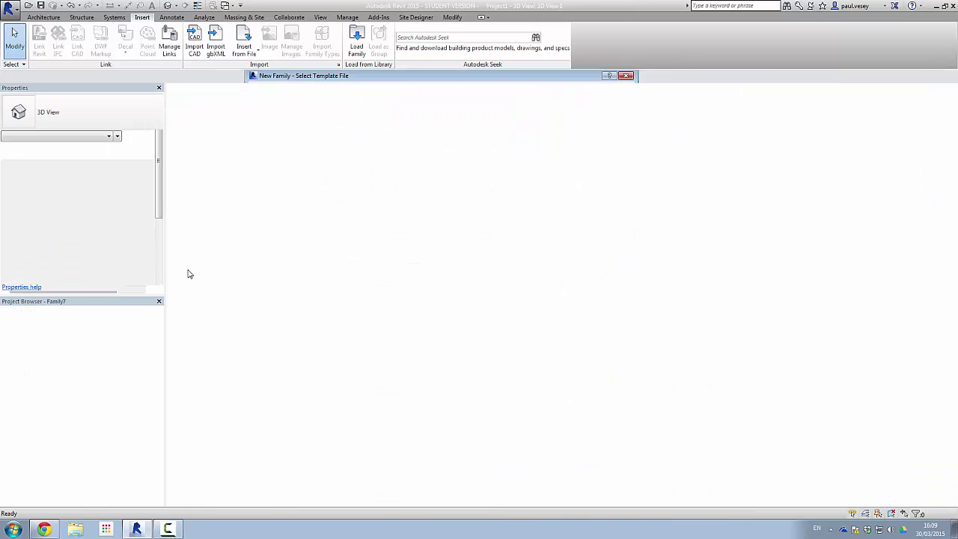
Step: Draw two lengthwise reference planes across the Ref. Level plan, one about 680 mm above the horizontal centre plane and one below it
{"action": "middle_click_drag", "start_coordinate": [539, 256], "coordinate": [500, 294]}
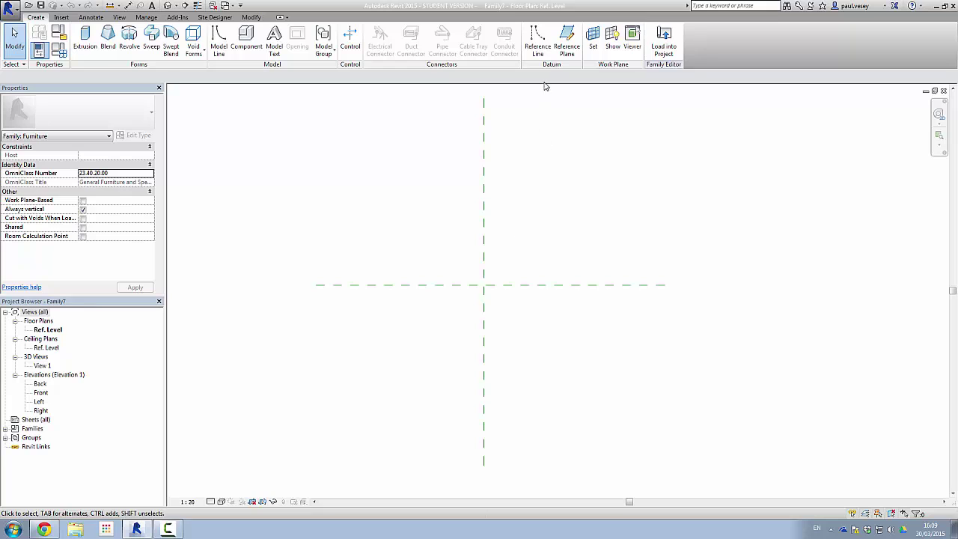
{"action": "left_click", "coordinate": [567, 50]}
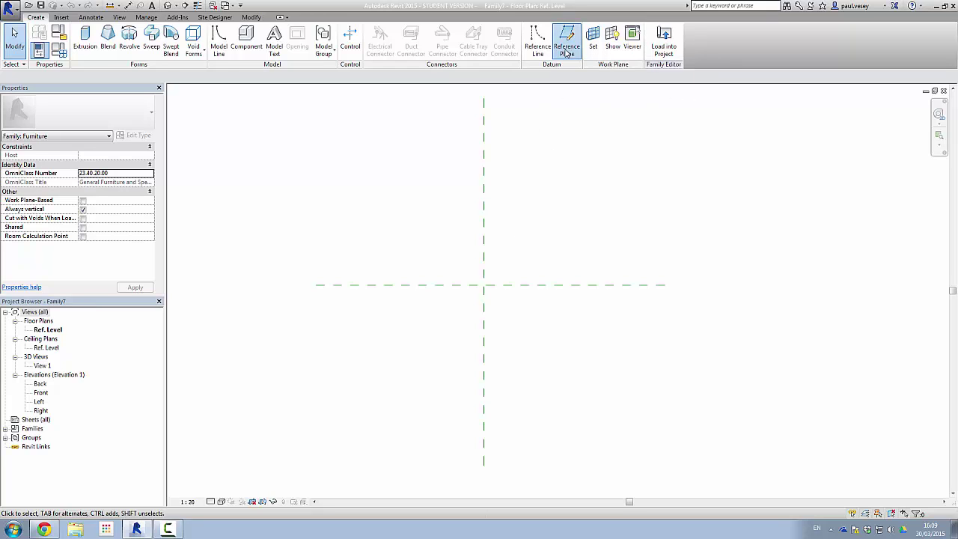
{"action": "left_click", "coordinate": [312, 200]}
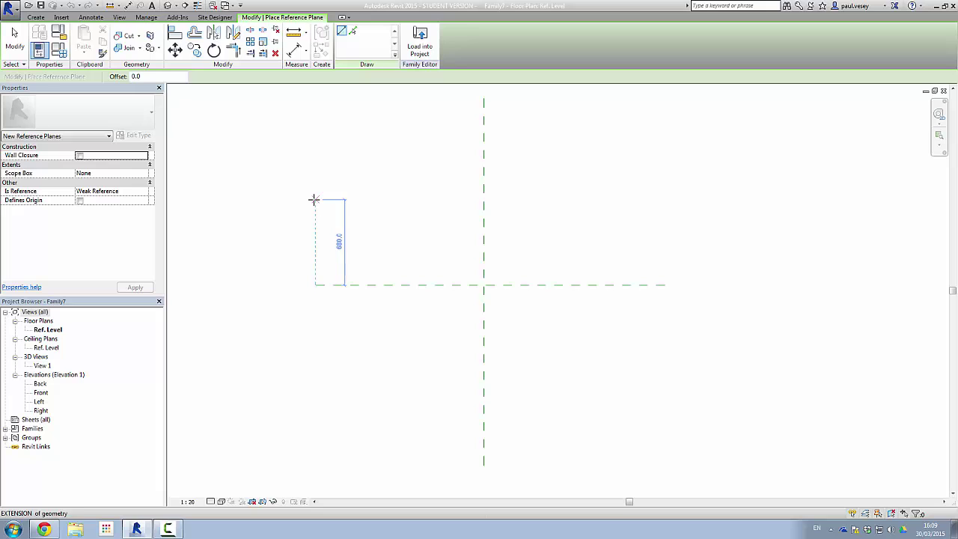
{"action": "left_click", "coordinate": [663, 200]}
{"action": "left_click", "coordinate": [663, 372]}
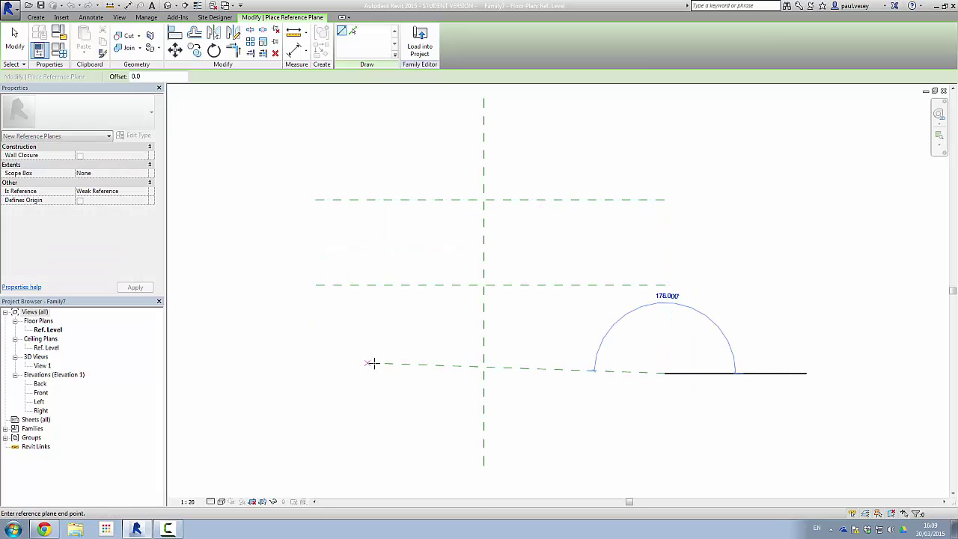
{"action": "left_click", "coordinate": [315, 366]}
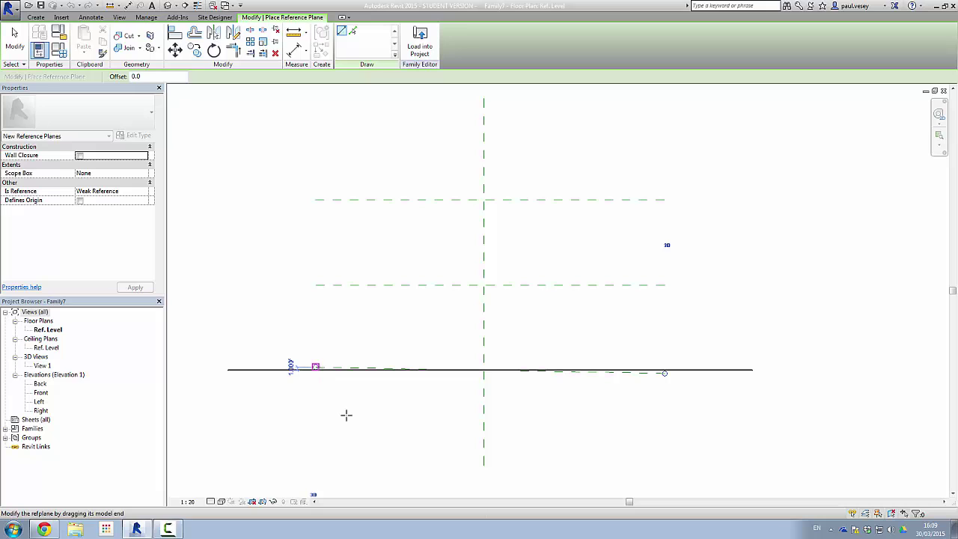
Step: Draw vertical reference planes on both sides of the vertical centre plane, about 960 mm to its left and about 760 mm to its right
{"action": "left_click", "coordinate": [363, 465]}
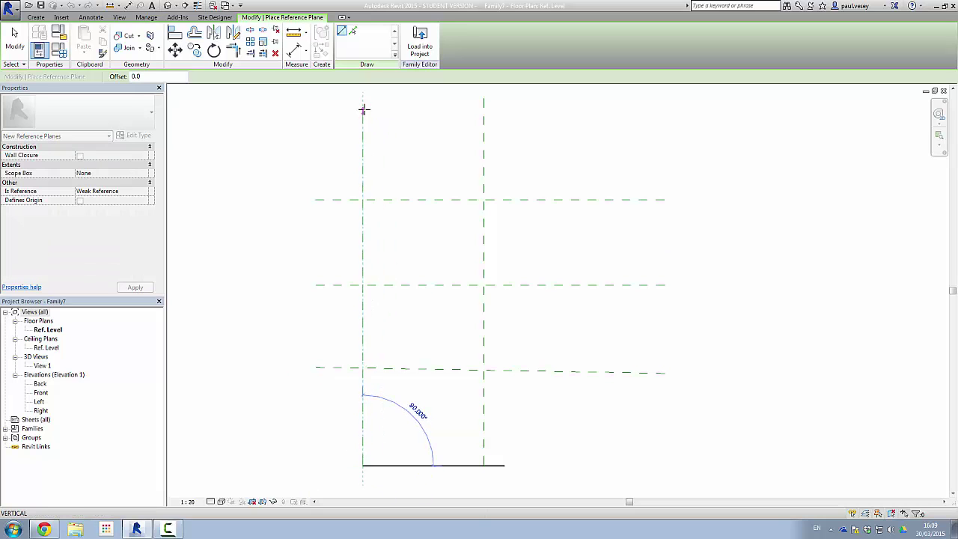
{"action": "left_click", "coordinate": [363, 98]}
{"action": "left_click", "coordinate": [577, 97]}
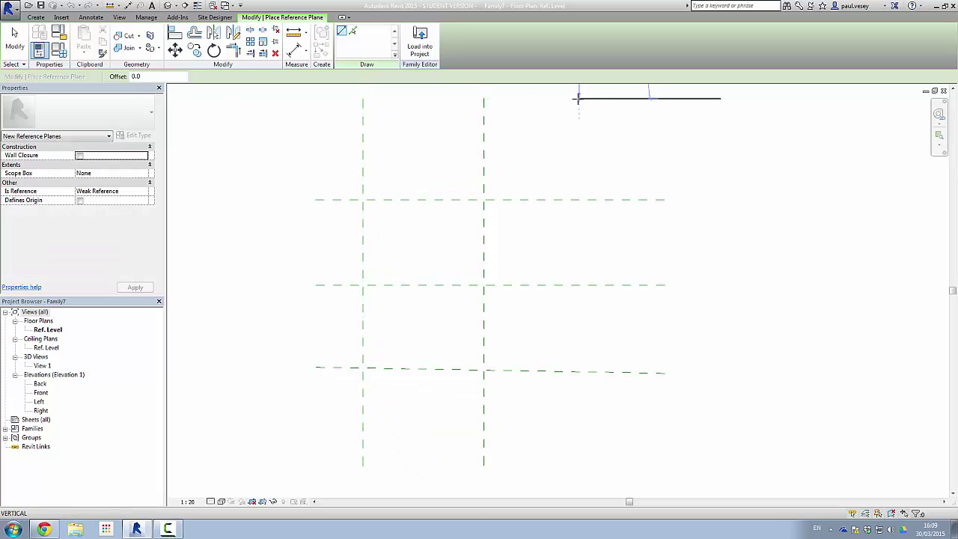
{"action": "left_click", "coordinate": [579, 466]}
{"action": "right_click", "coordinate": [633, 428]}
{"action": "left_click", "coordinate": [660, 279]}
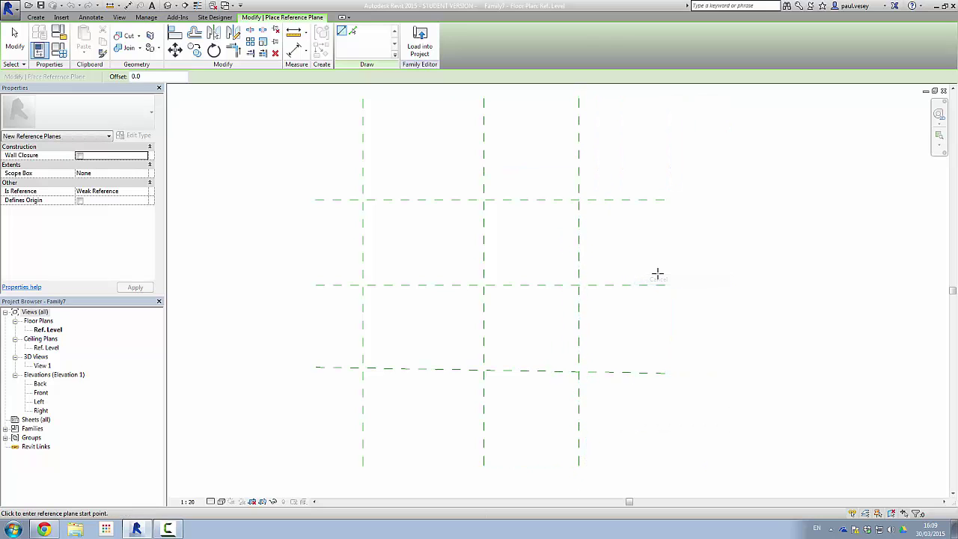
{"action": "left_click", "coordinate": [15, 42]}
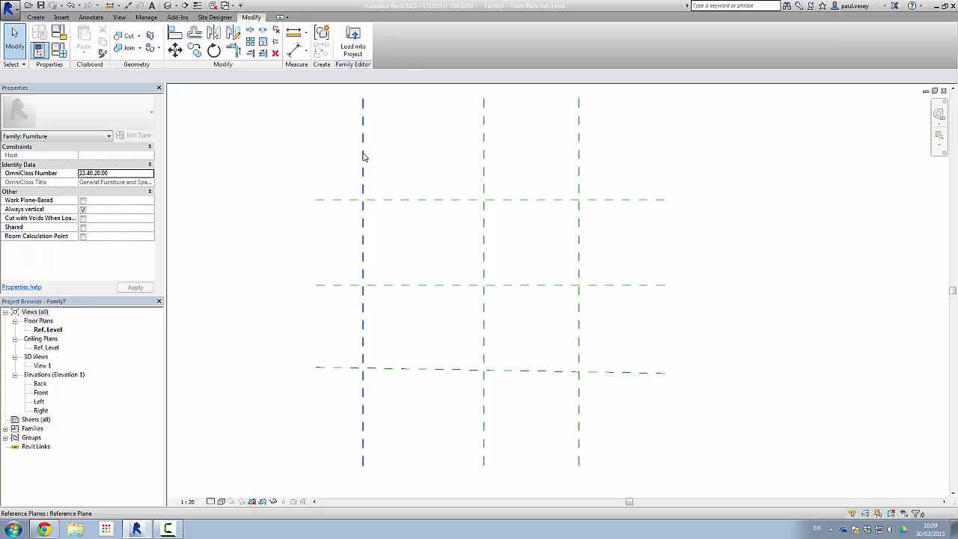
Step: Set the left and right vertical reference planes each 400 mm from the vertical centre plane
{"action": "left_click", "coordinate": [363, 154]}
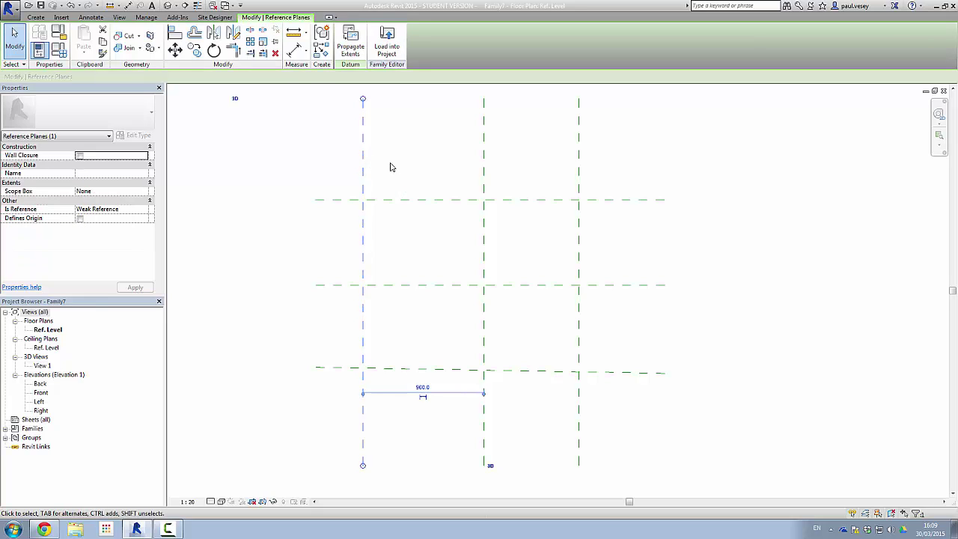
{"action": "left_click", "coordinate": [422, 386]}
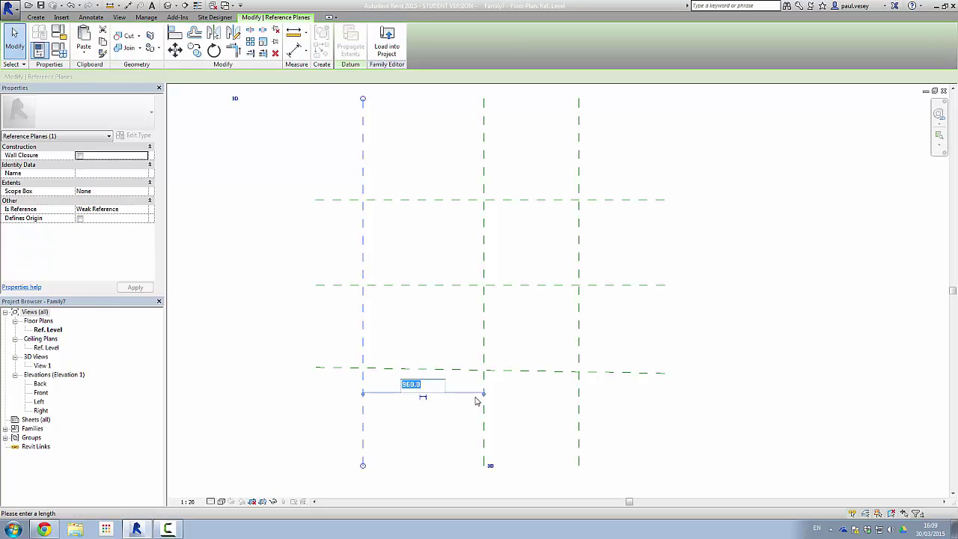
{"action": "type", "text": "400"}
{"action": "key", "text": "Return"}
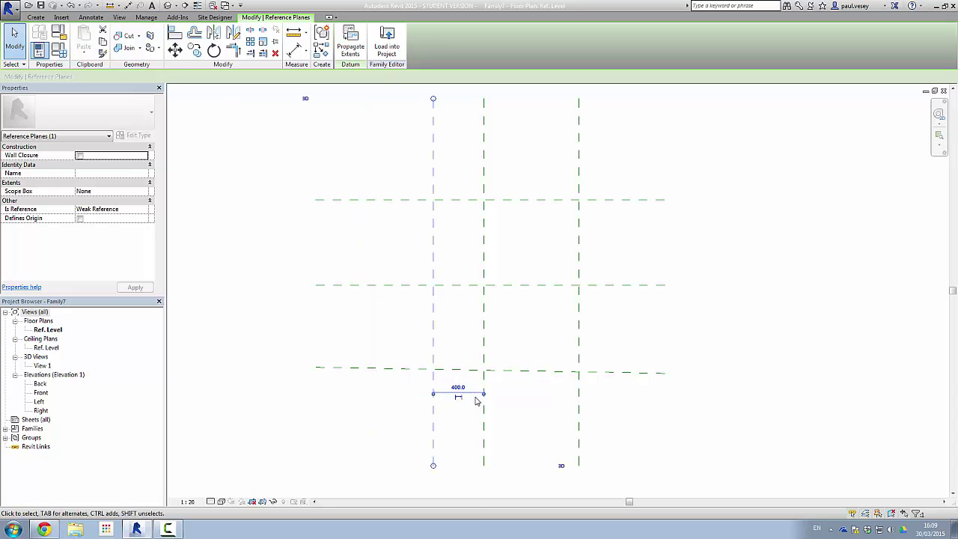
{"action": "left_click", "coordinate": [579, 394]}
{"action": "left_click", "coordinate": [530, 166]}
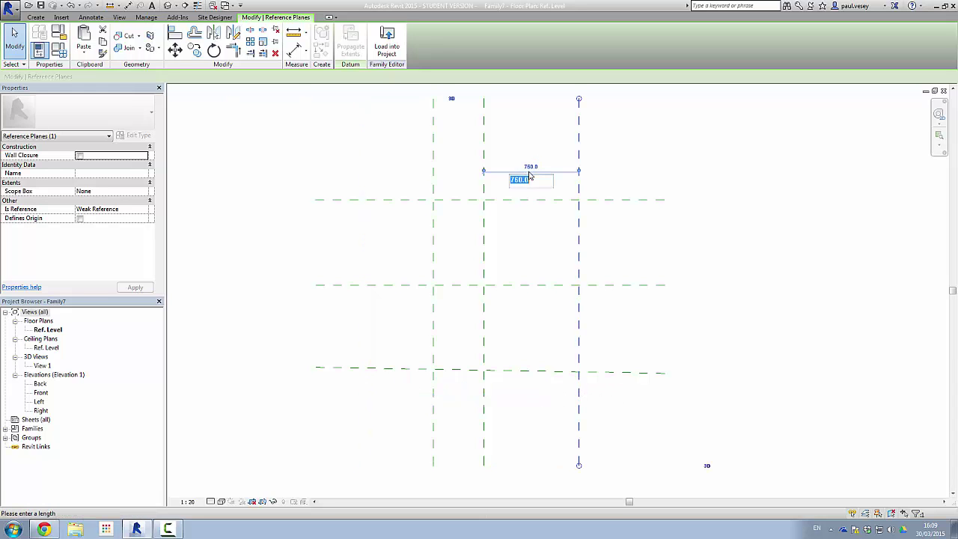
{"action": "type", "text": "400"}
{"action": "key", "text": "Return"}
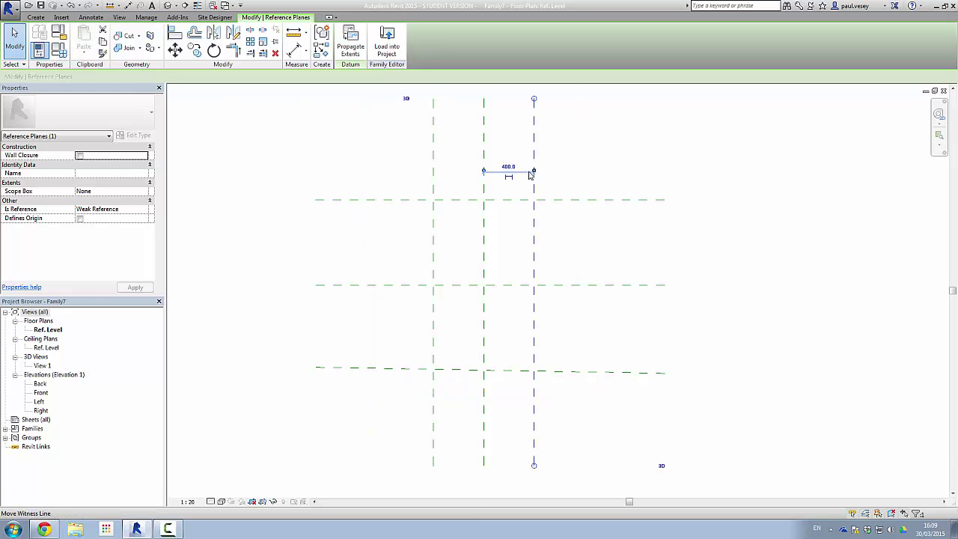
{"action": "left_click", "coordinate": [499, 374]}
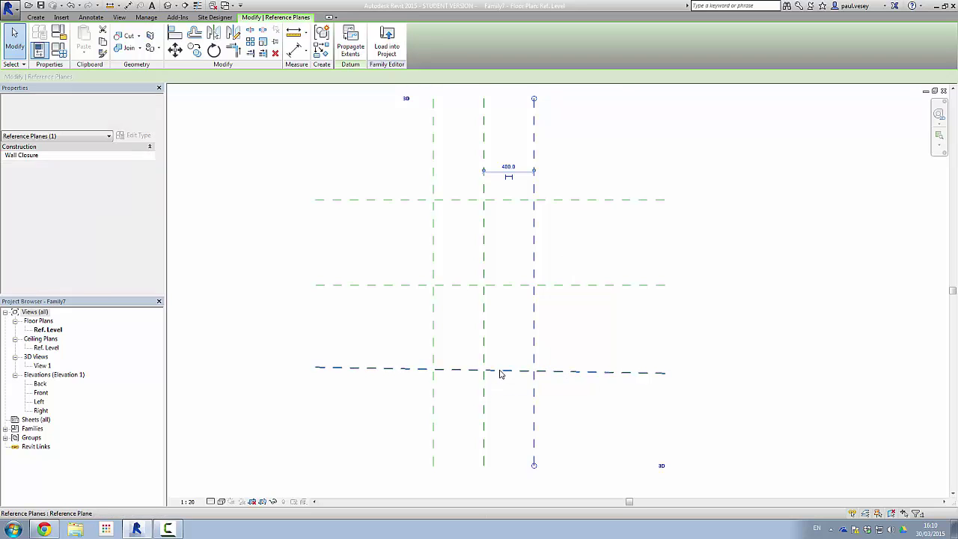
{"action": "left_click", "coordinate": [376, 332]}
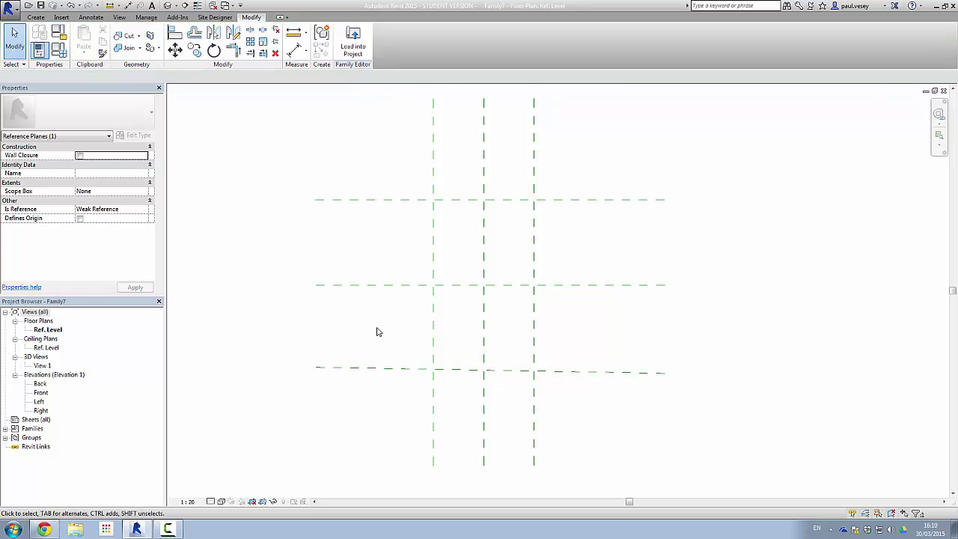
Step: Set the upper horizontal reference plane 370 mm from the horizontal centre plane
{"action": "left_click", "coordinate": [386, 199]}
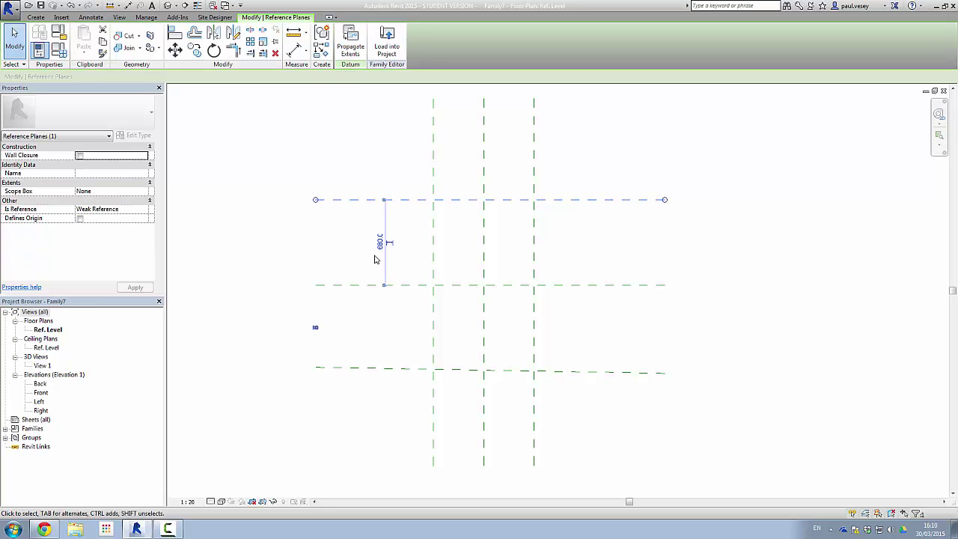
{"action": "left_click", "coordinate": [380, 242]}
{"action": "type", "text": "370"}
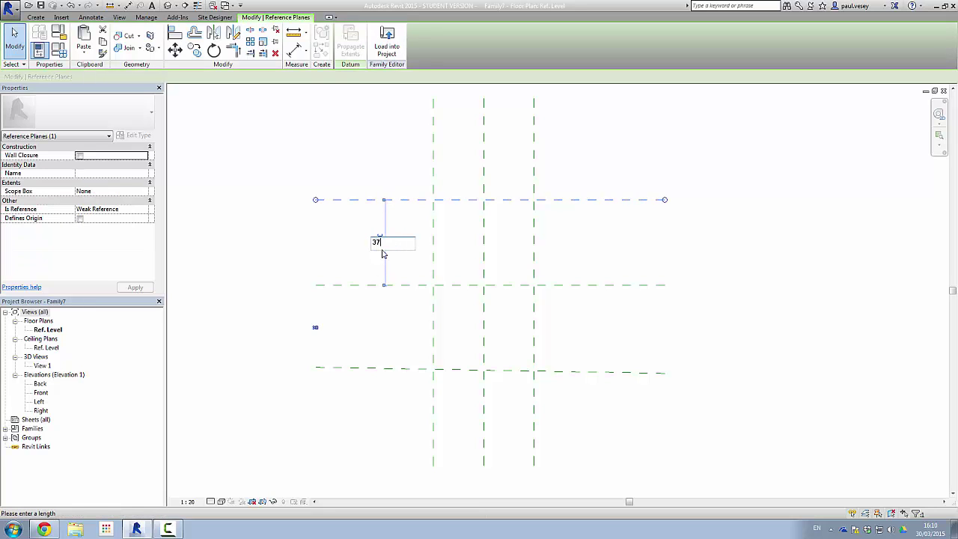
{"action": "key", "text": "Return"}
{"action": "left_click", "coordinate": [401, 353]}
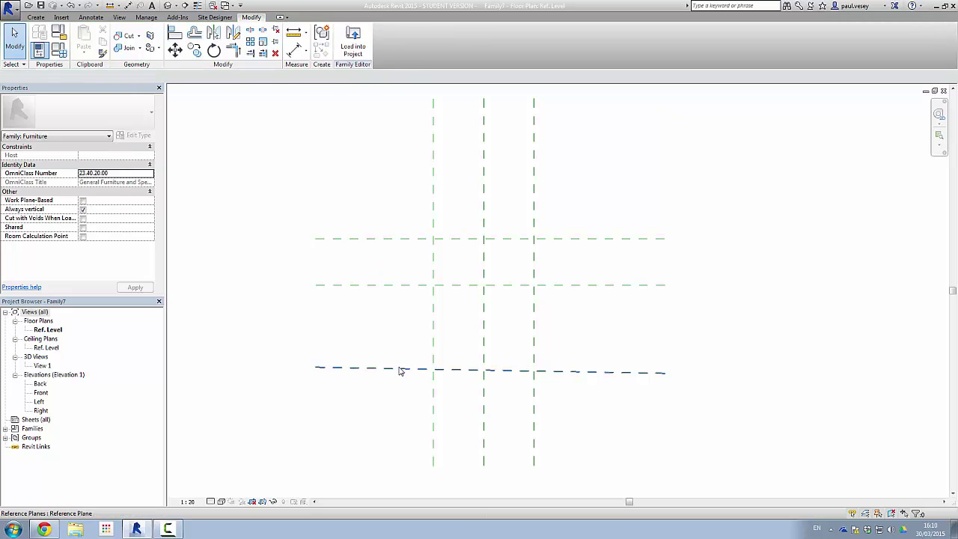
Step: Delete the slightly slanted reference plane below the horizontal centre plane
{"action": "left_click", "coordinate": [401, 368]}
{"action": "middle_click_drag", "start_coordinate": [357, 341], "coordinate": [396, 310]}
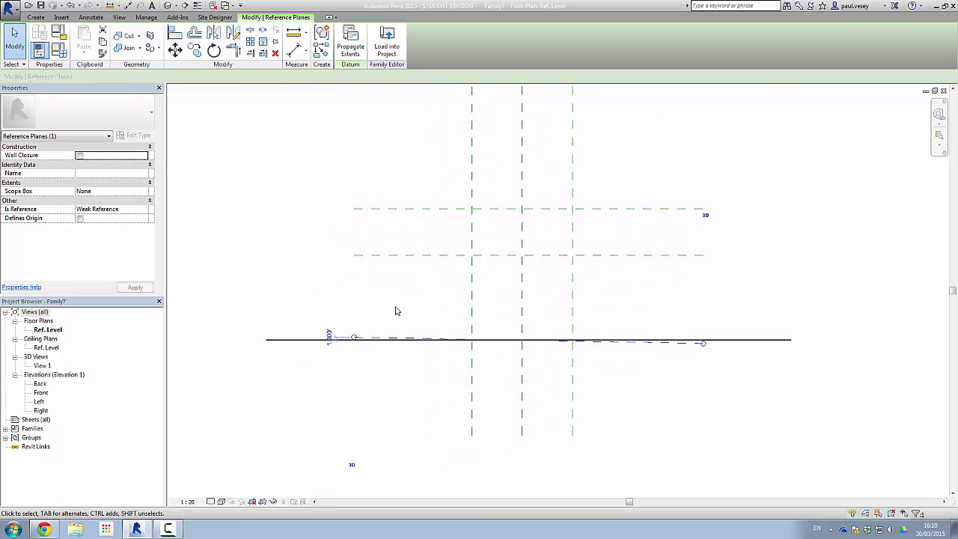
{"action": "middle_click_drag", "start_coordinate": [699, 351], "coordinate": [662, 342]}
{"action": "left_click", "coordinate": [661, 342]}
{"action": "left_click", "coordinate": [659, 335]}
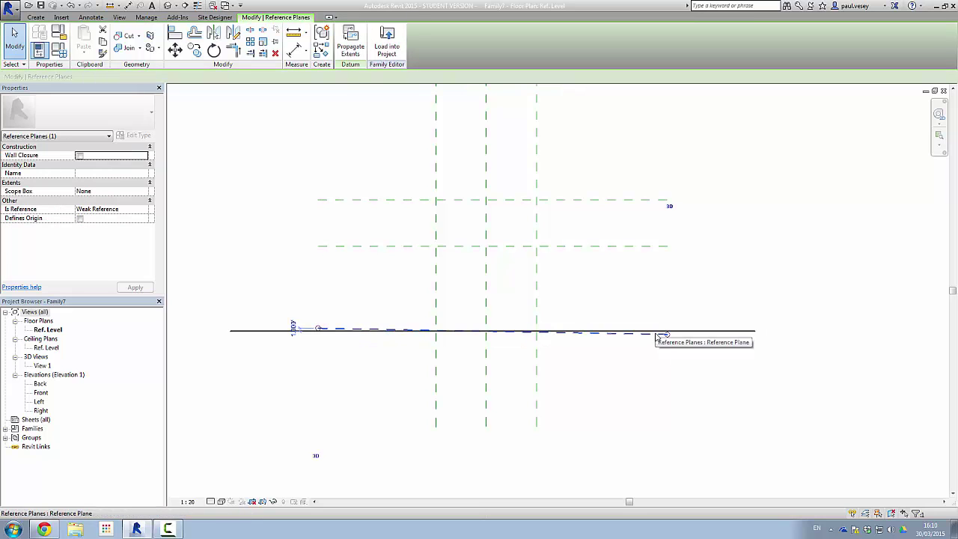
{"action": "key", "text": "Delete"}
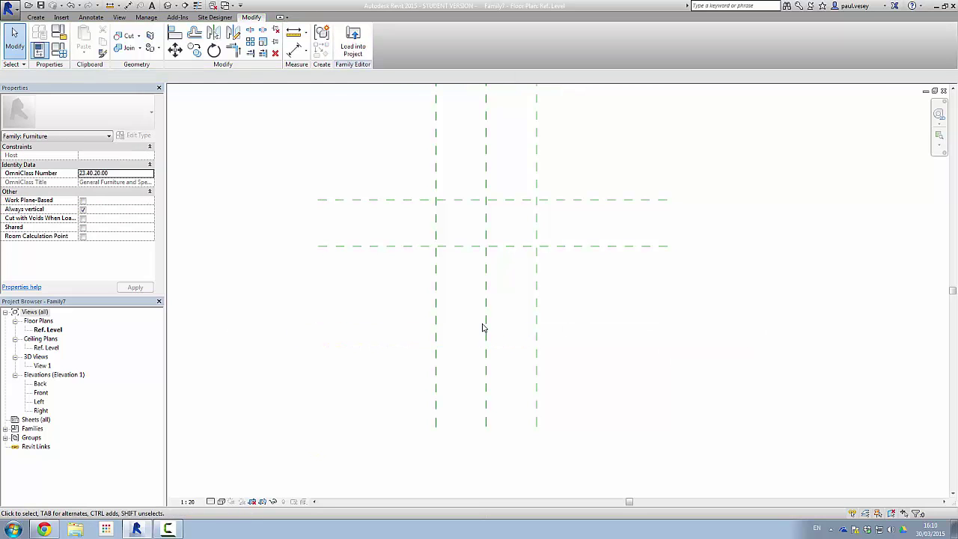
Step: Draw a level reference plane about 380 mm below the horizontal centre plane, as long as the existing horizontal planes
{"action": "left_click", "coordinate": [39, 16]}
{"action": "left_click", "coordinate": [566, 41]}
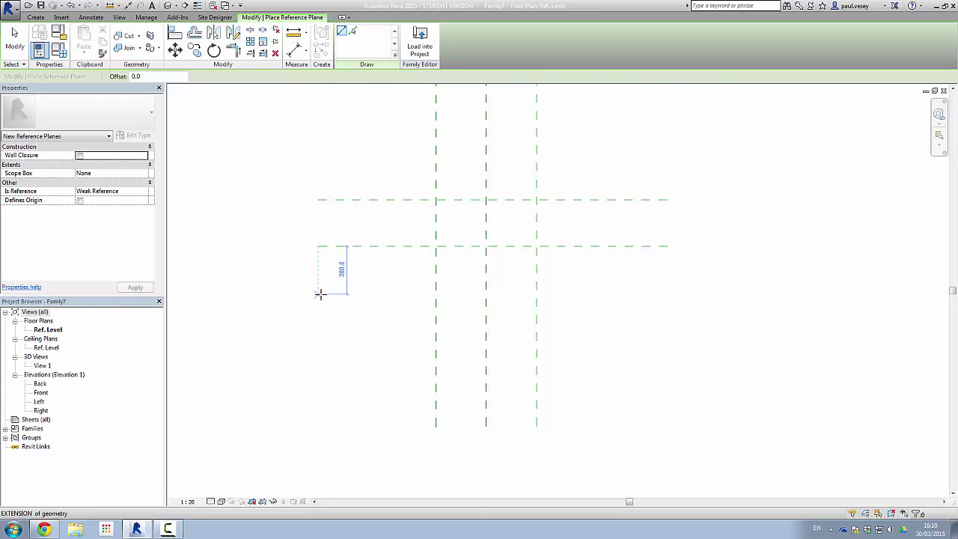
{"action": "left_click", "coordinate": [320, 292]}
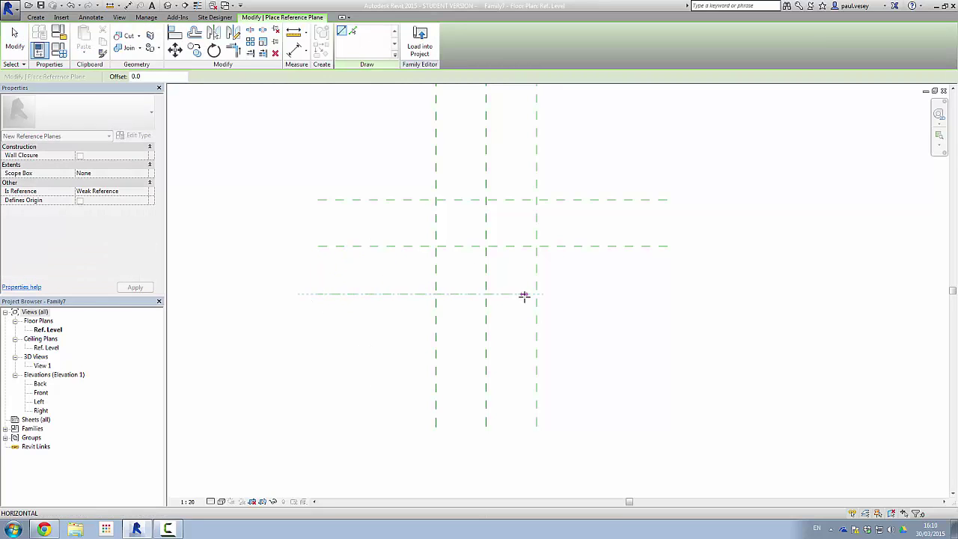
{"action": "left_click", "coordinate": [668, 293]}
{"action": "right_click", "coordinate": [614, 276]}
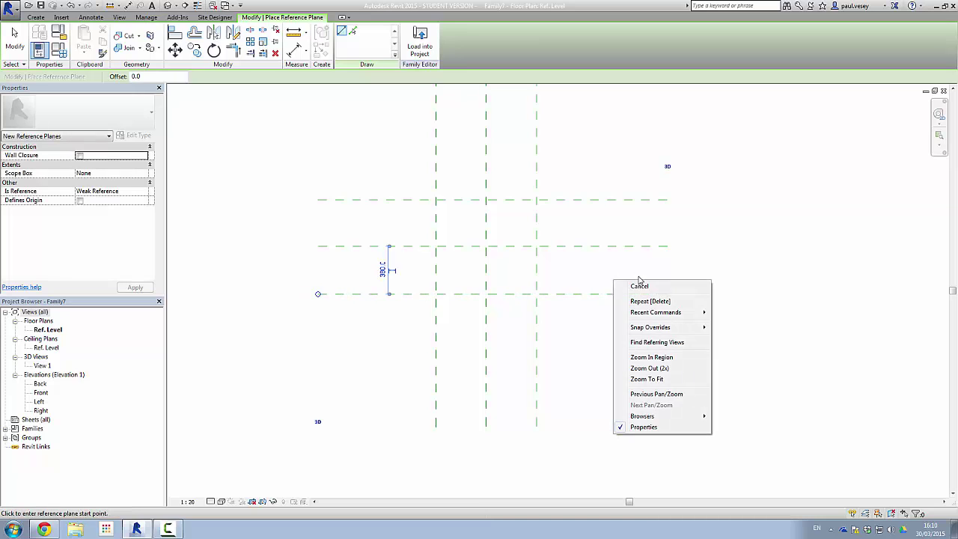
{"action": "left_click", "coordinate": [641, 284]}
{"action": "left_click", "coordinate": [14, 42]}
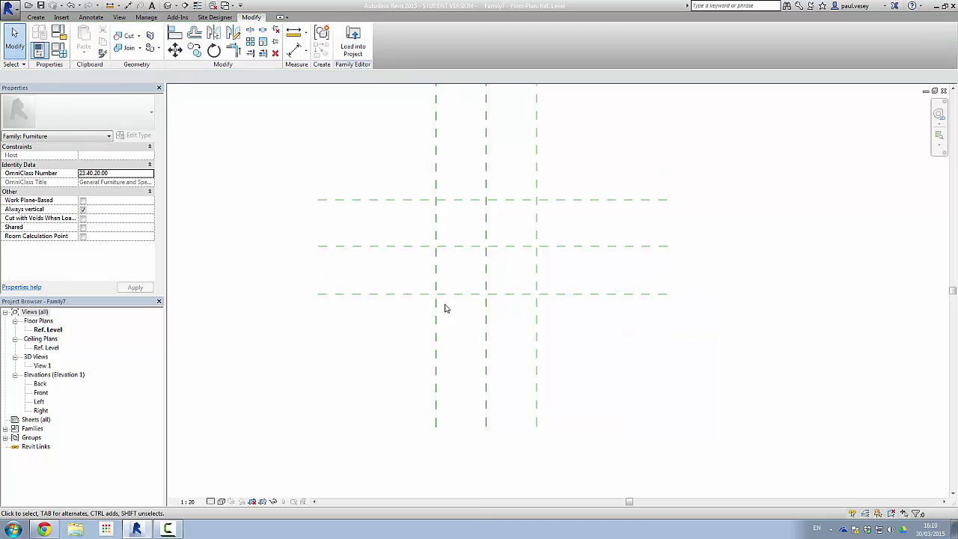
Step: Set the lower horizontal reference plane 360 mm from the horizontal centre plane
{"action": "left_click", "coordinate": [419, 293]}
{"action": "left_click", "coordinate": [381, 270]}
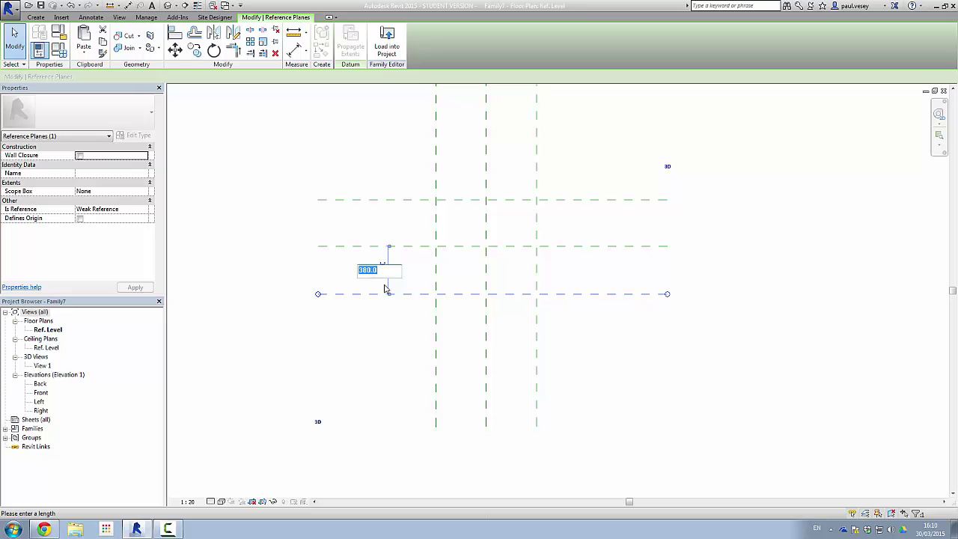
{"action": "type", "text": "360"}
{"action": "key", "text": "Return"}
{"action": "left_click", "coordinate": [571, 180]}
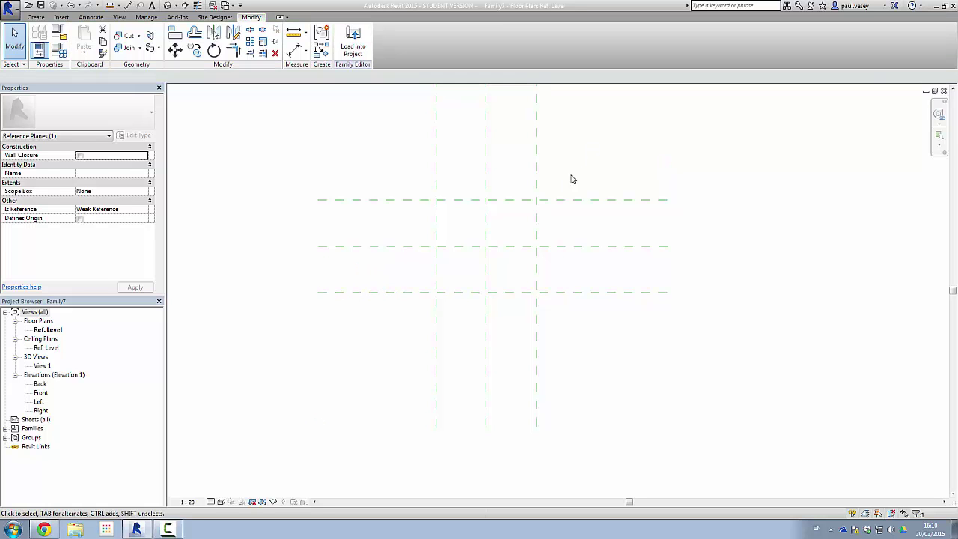
Step: Examine the reference photo of the chair in Project1's 3D view and return to the furniture family
{"action": "scroll", "coordinate": [560, 233], "scroll_direction": "up", "scroll_amount": 4}
{"action": "middle_click_drag", "start_coordinate": [626, 243], "coordinate": [650, 232]}
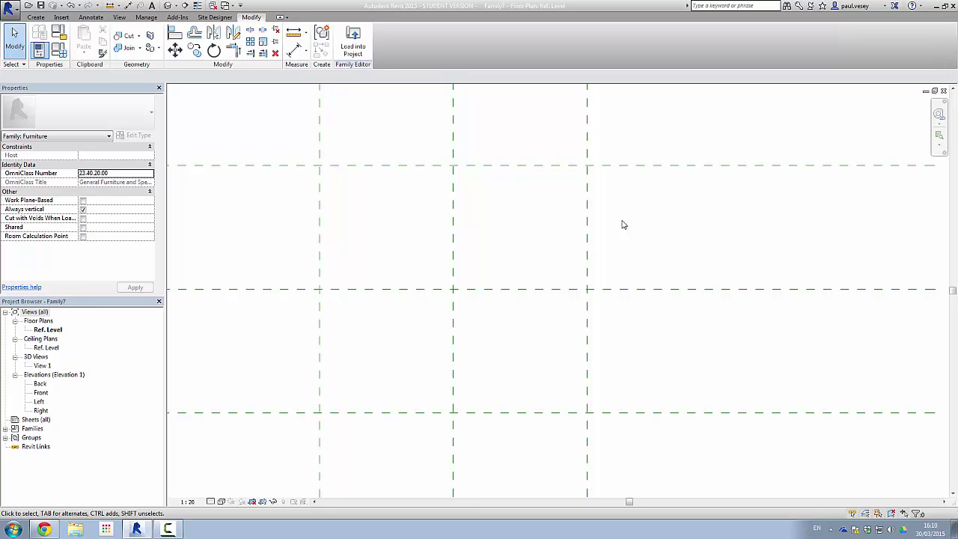
{"action": "left_click", "coordinate": [226, 5]}
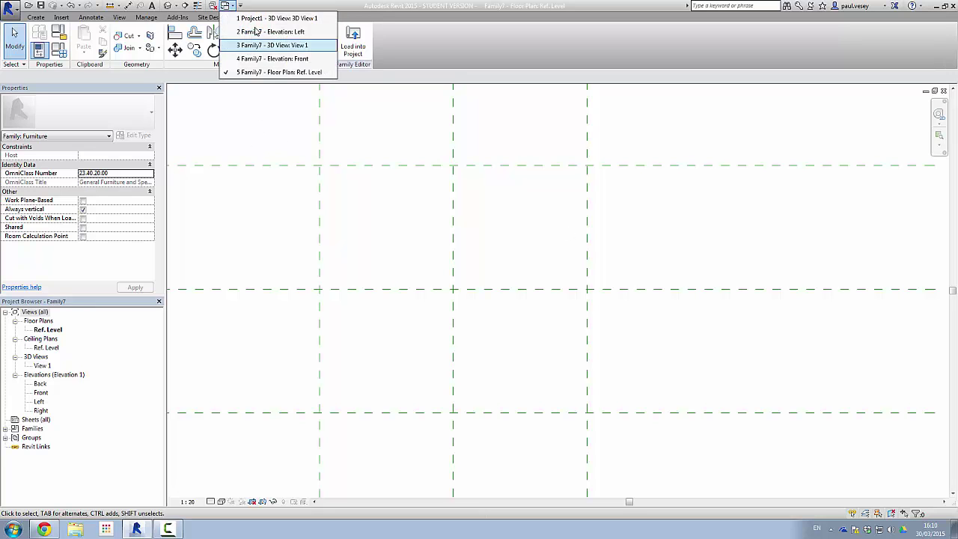
{"action": "left_click", "coordinate": [267, 17]}
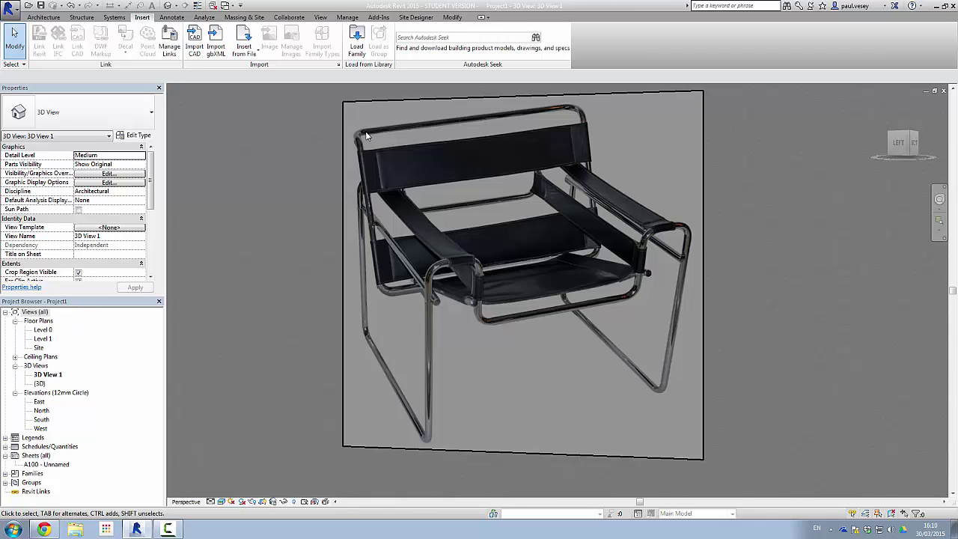
{"action": "left_click", "coordinate": [231, 5]}
{"action": "left_click", "coordinate": [240, 47]}
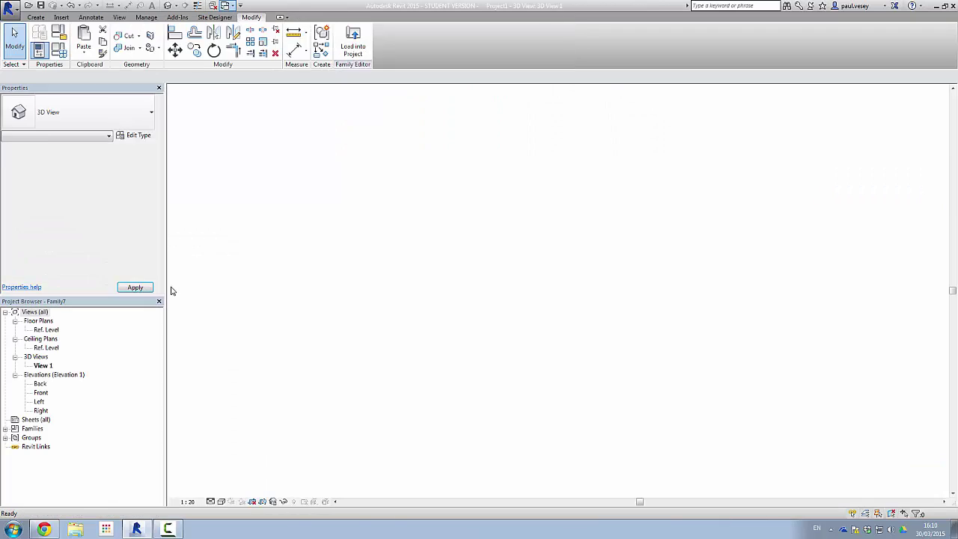
Step: Draw a horizontal reference plane in the Front elevation, about 780 mm above the reference level and crossing all three vertical planes
{"action": "double_click", "coordinate": [40, 392]}
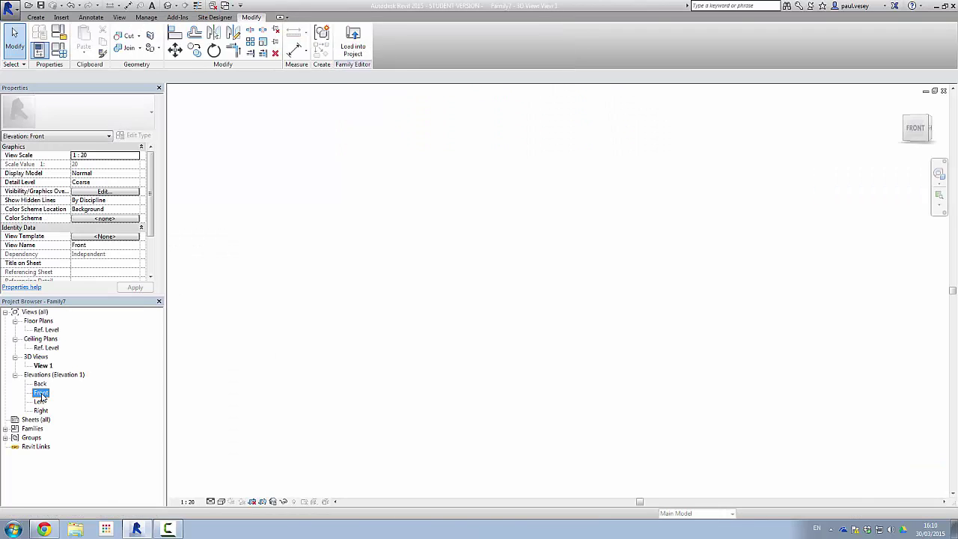
{"action": "scroll", "coordinate": [501, 356], "scroll_direction": "up", "scroll_amount": 2}
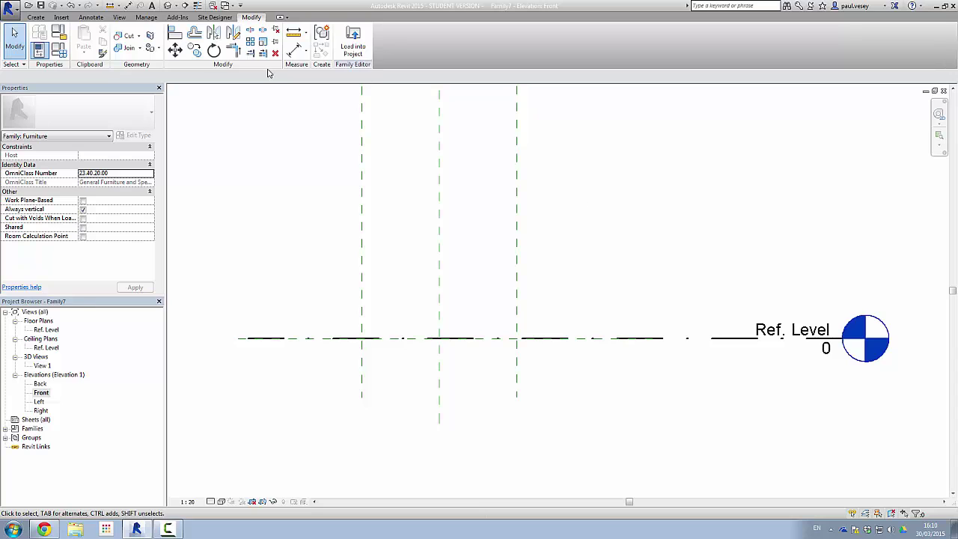
{"action": "left_click", "coordinate": [35, 16]}
{"action": "left_click", "coordinate": [565, 48]}
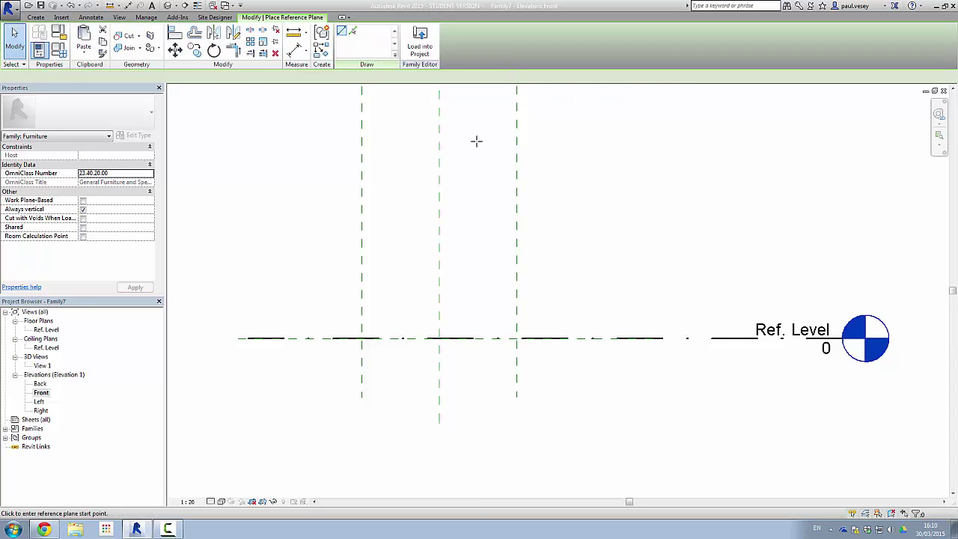
{"action": "left_click", "coordinate": [251, 188]}
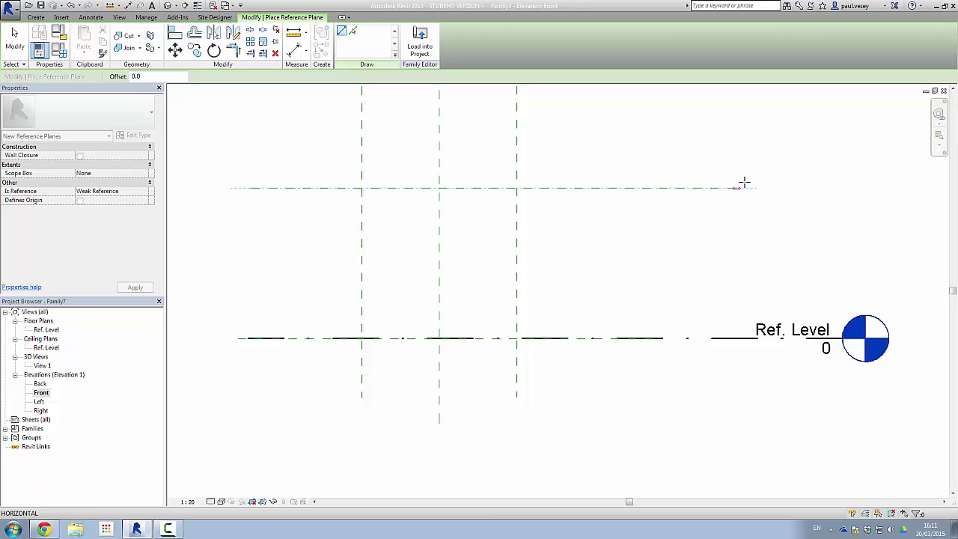
{"action": "left_click", "coordinate": [655, 186]}
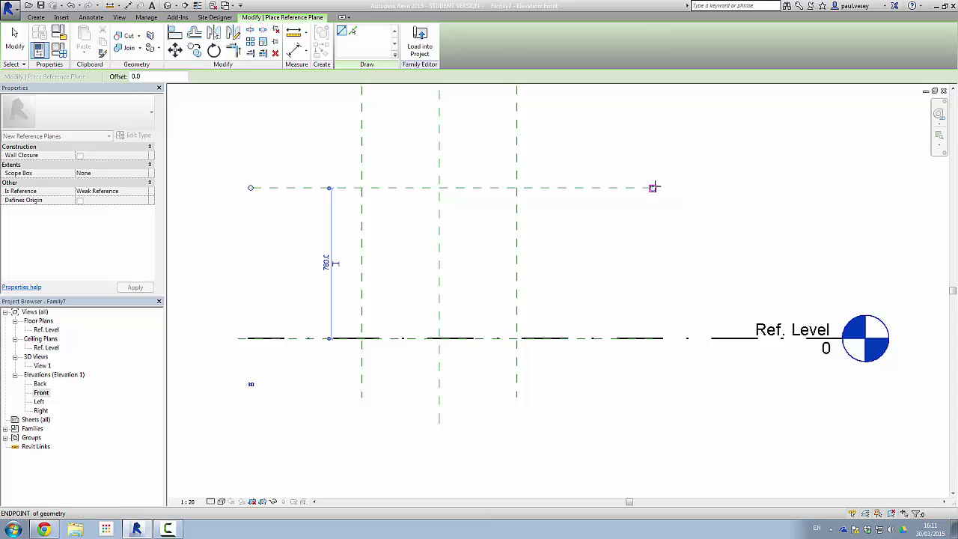
{"action": "right_click", "coordinate": [605, 144]}
{"action": "left_click", "coordinate": [632, 149]}
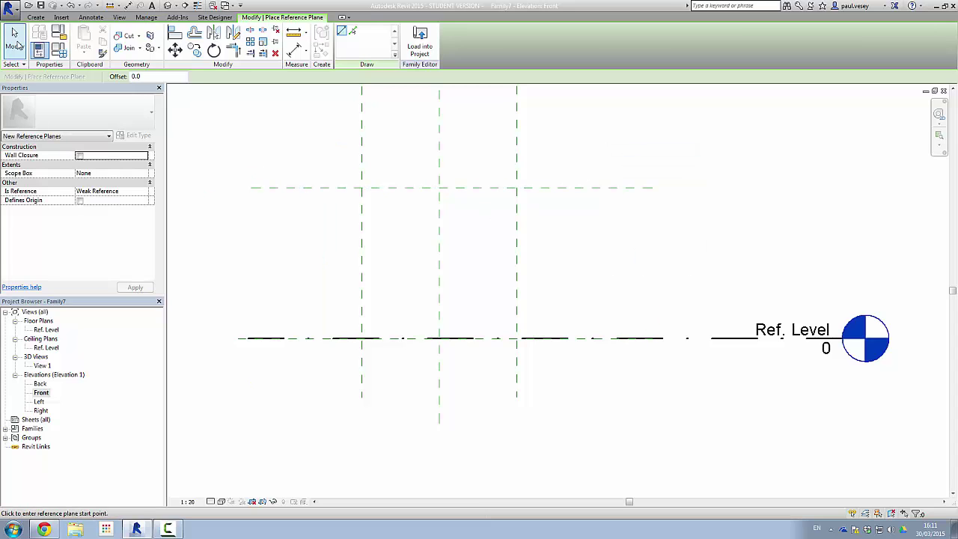
Step: Set the new horizontal reference plane's height to 720 mm above the reference level
{"action": "left_click", "coordinate": [265, 188]}
{"action": "left_click", "coordinate": [326, 261]}
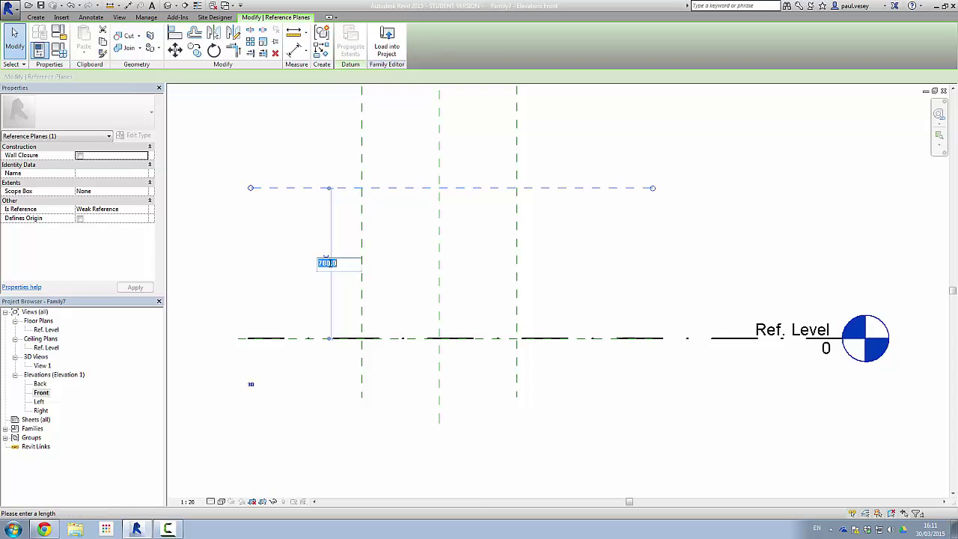
{"action": "type", "text": "720"}
{"action": "key", "text": "Return"}
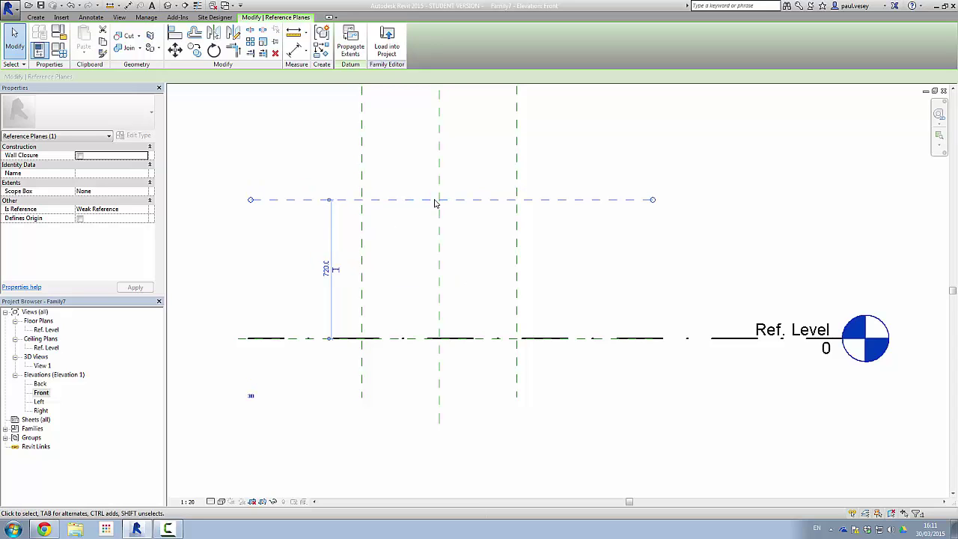
{"action": "left_click", "coordinate": [546, 168]}
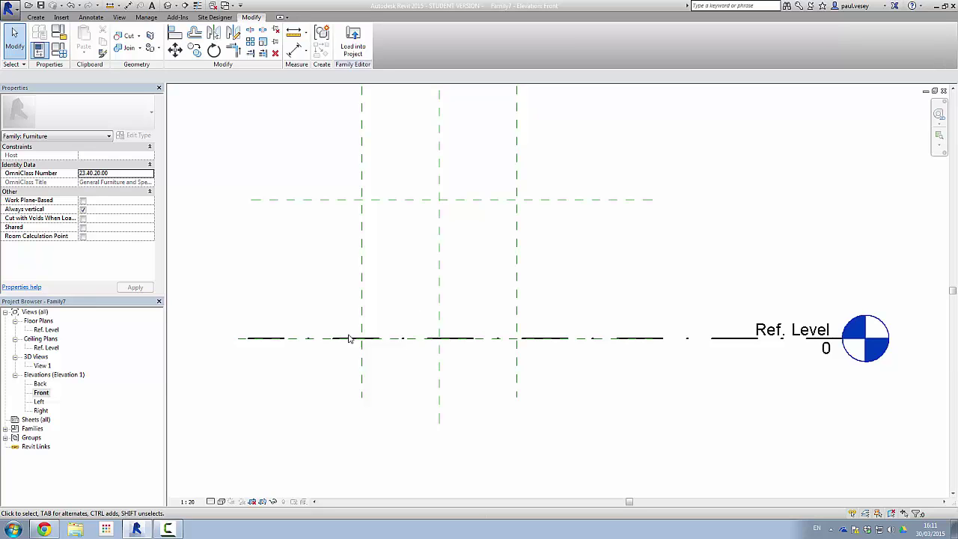
Step: Start a sweep in the Ref. Level floor plan and sketch a three-segment stepped path between the outer vertical reference planes
{"action": "double_click", "coordinate": [46, 330]}
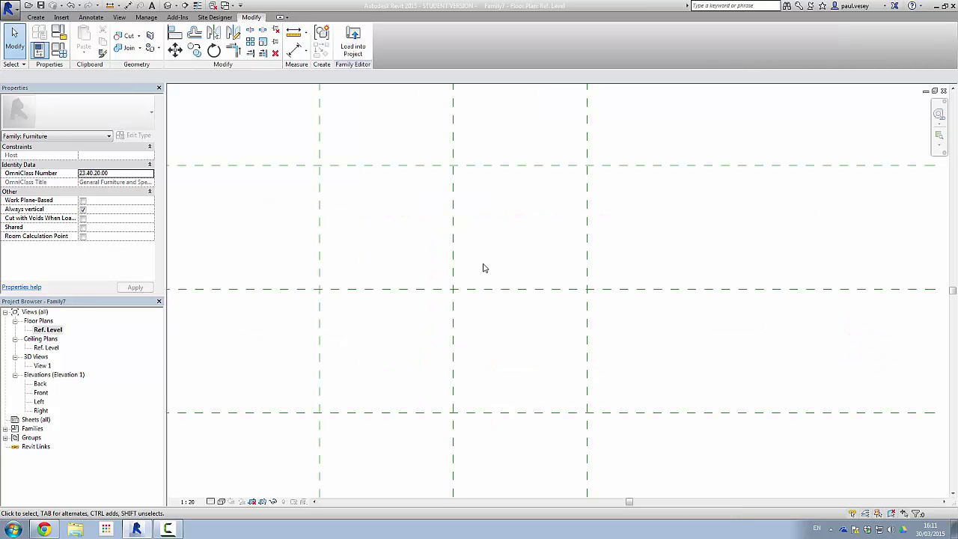
{"action": "scroll", "coordinate": [460, 237], "scroll_direction": "up", "scroll_amount": 2}
{"action": "middle_click_drag", "start_coordinate": [319, 225], "coordinate": [339, 219]}
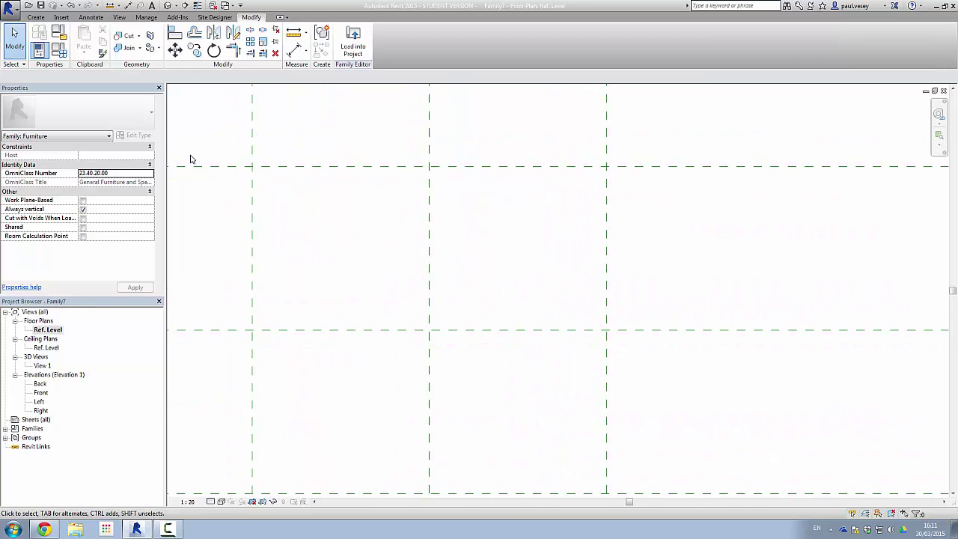
{"action": "left_click", "coordinate": [36, 16]}
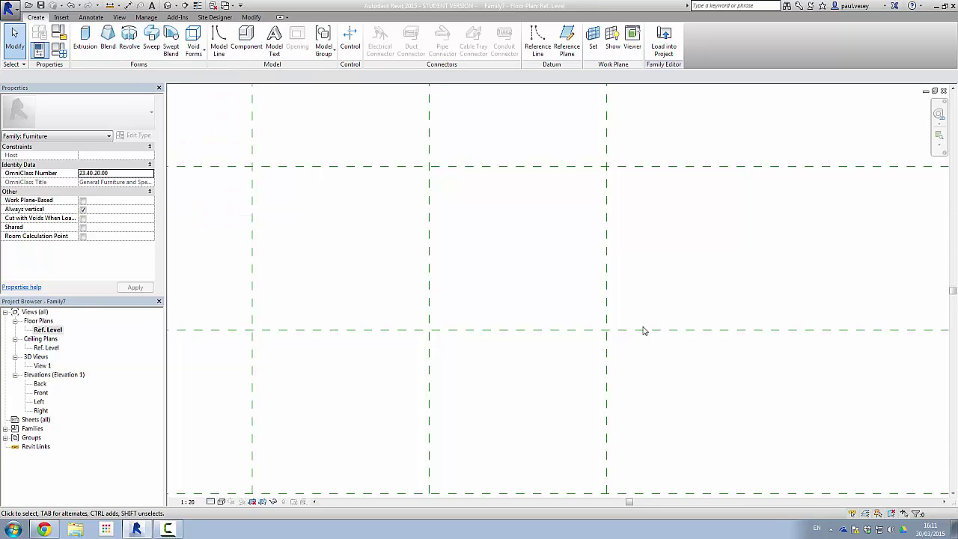
{"action": "left_click", "coordinate": [152, 39]}
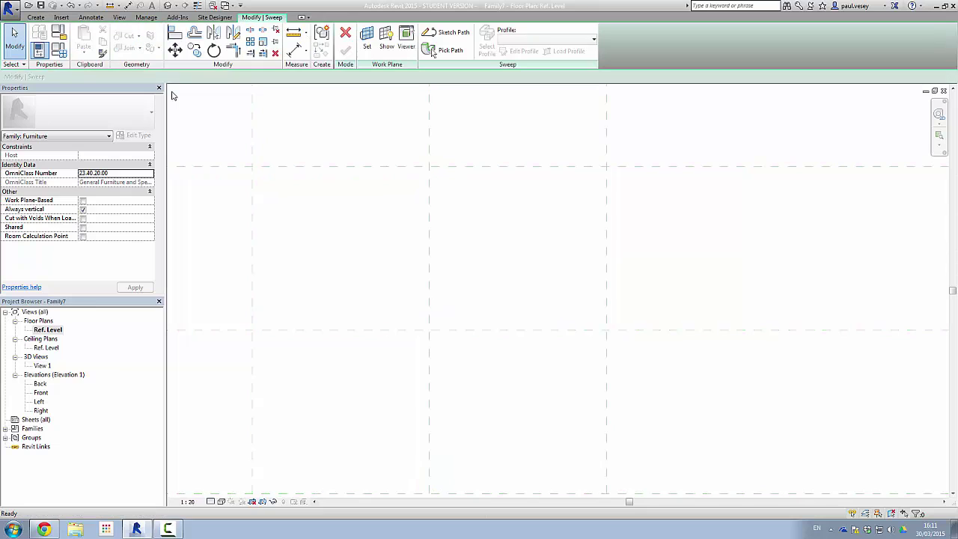
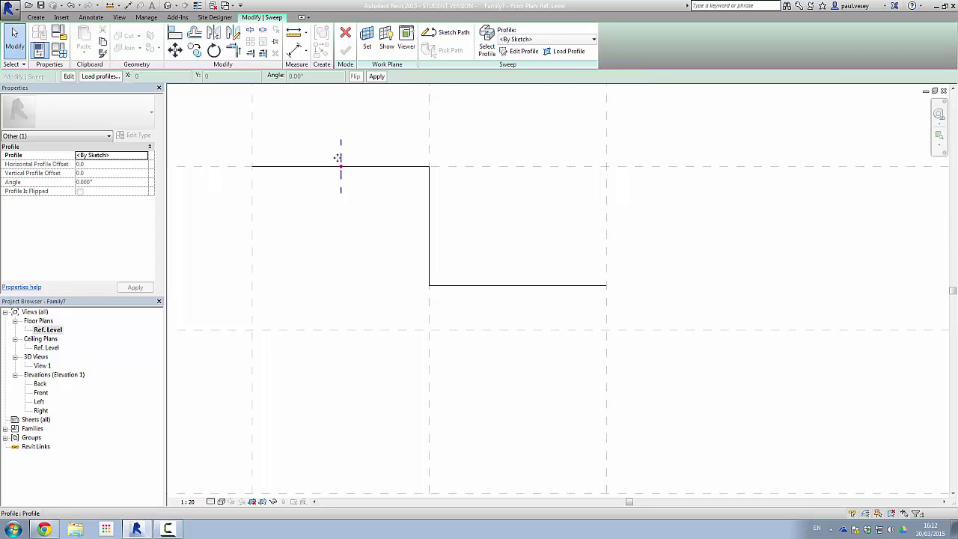
Step: Sketch the sweep profile in the Right elevation as a circle of about 20 mm radius centred on the path, and finish the sweep
{"action": "left_click", "coordinate": [521, 51]}
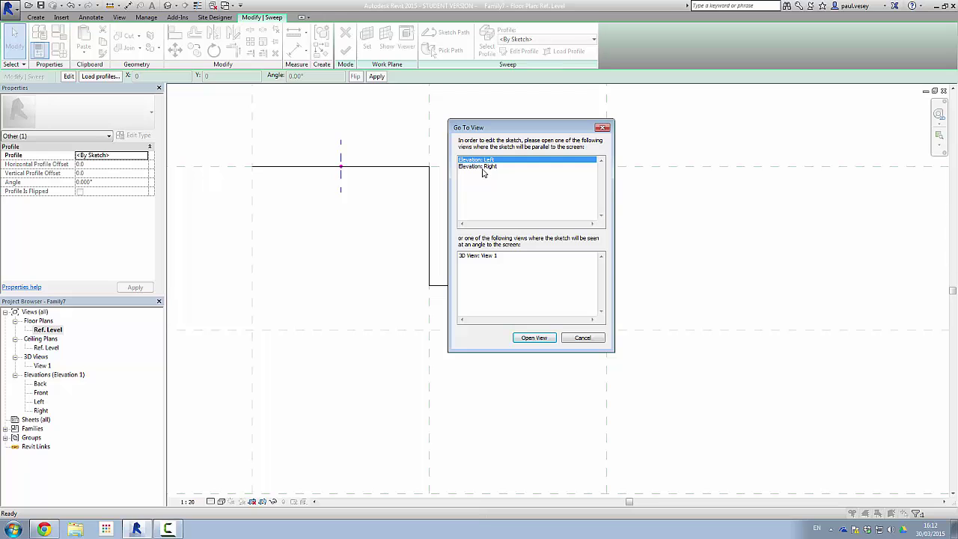
{"action": "double_click", "coordinate": [488, 167]}
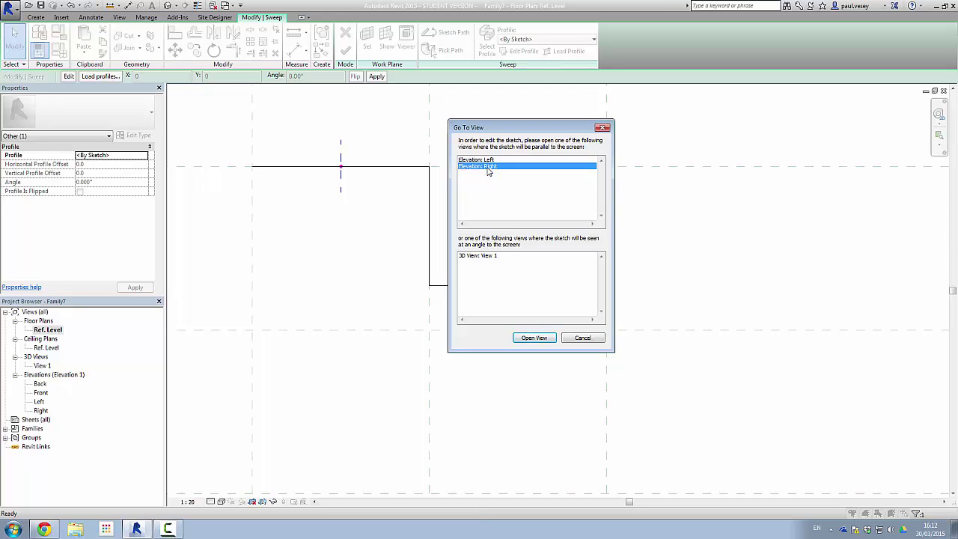
{"action": "scroll", "coordinate": [477, 279], "scroll_direction": "up", "scroll_amount": 5}
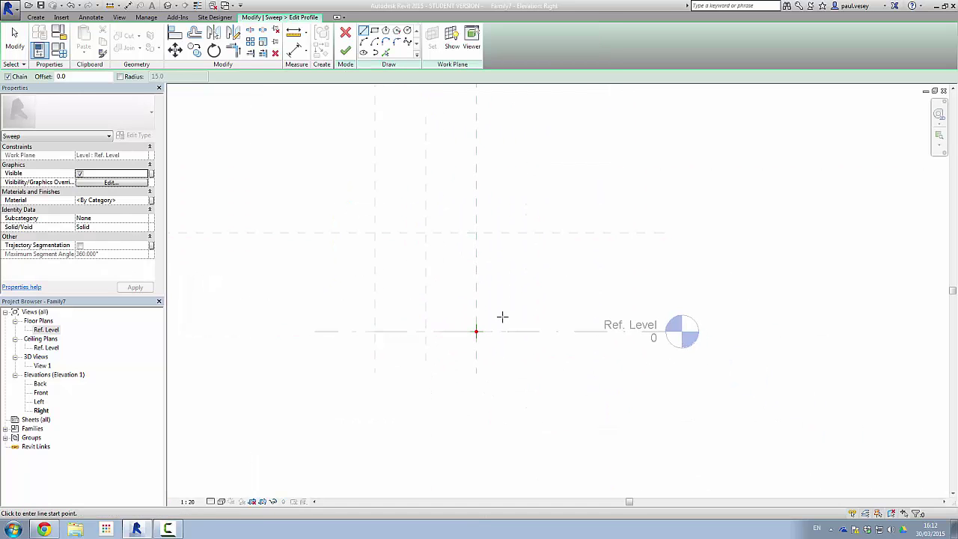
{"action": "scroll", "coordinate": [481, 294], "scroll_direction": "up", "scroll_amount": 3}
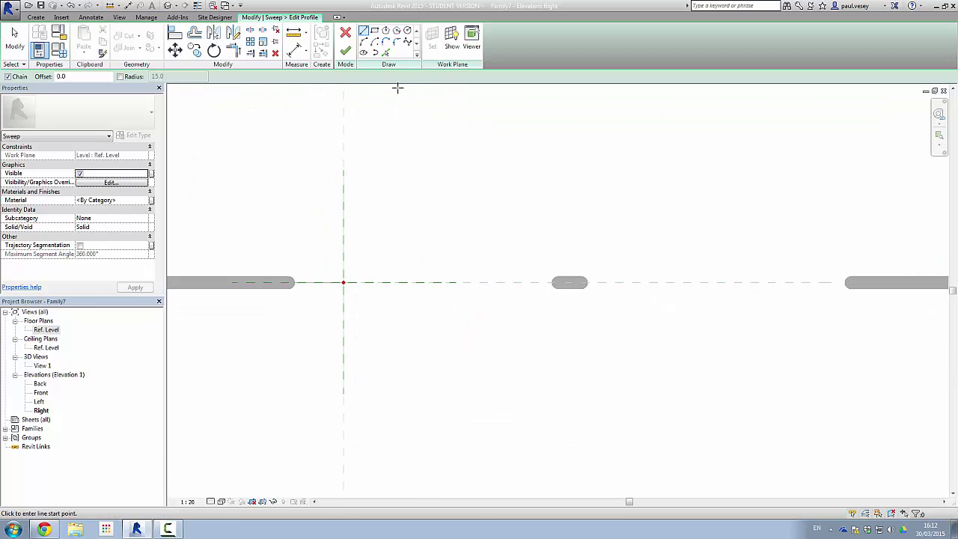
{"action": "left_click", "coordinate": [407, 30]}
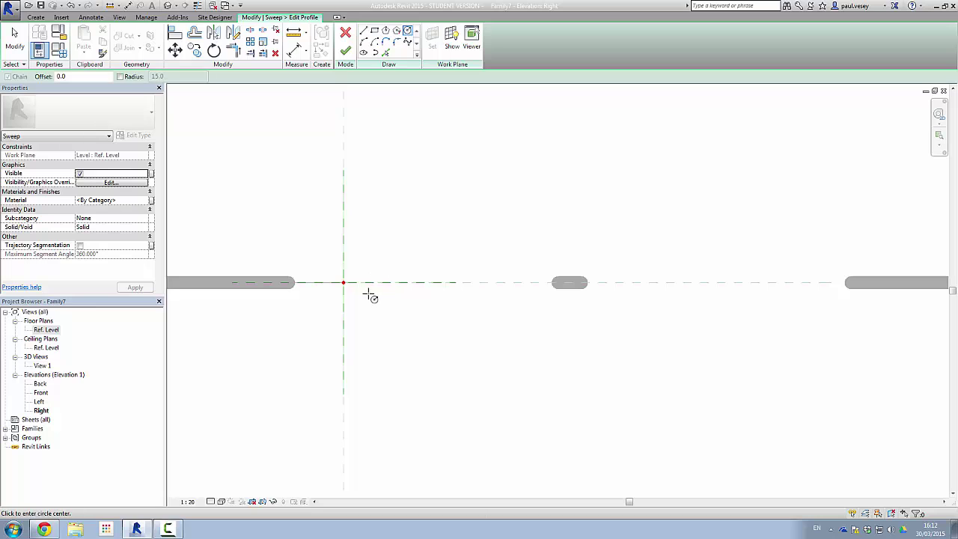
{"action": "left_click", "coordinate": [343, 282]}
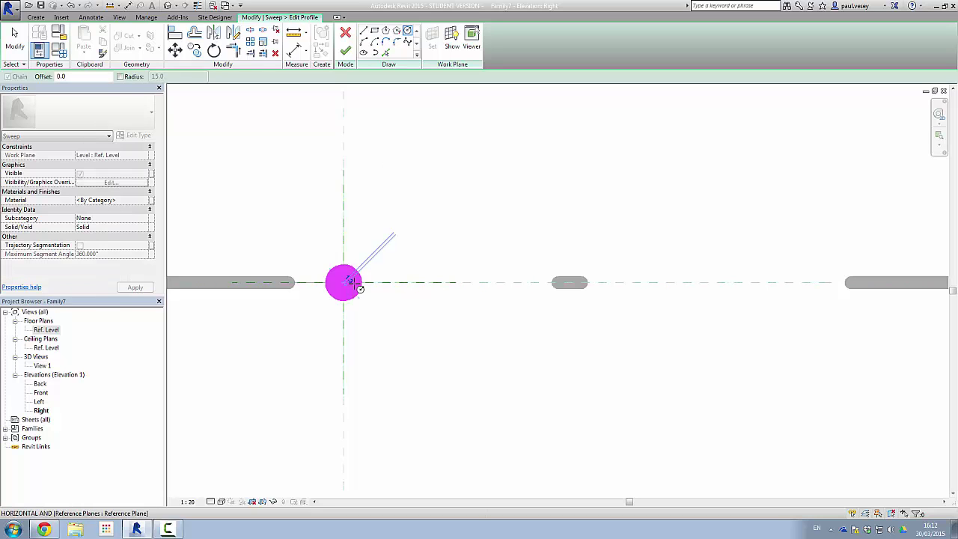
{"action": "left_click", "coordinate": [368, 289]}
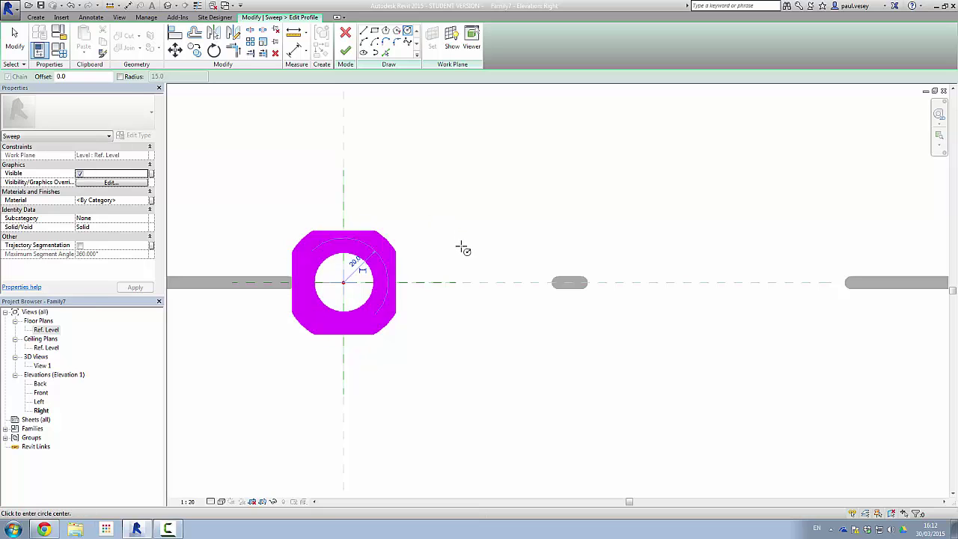
{"action": "left_click", "coordinate": [349, 54]}
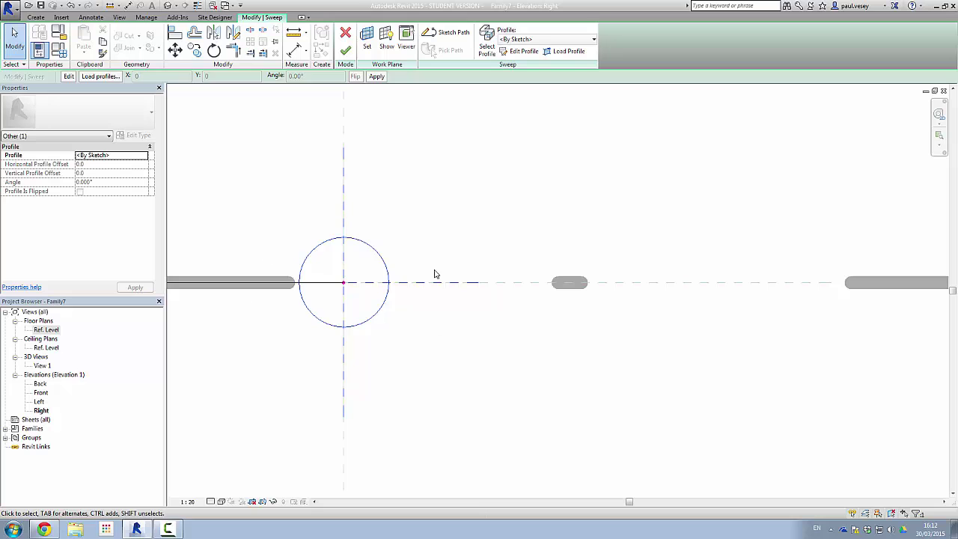
{"action": "left_click", "coordinate": [345, 51]}
{"action": "scroll", "coordinate": [440, 222], "scroll_direction": "down", "scroll_amount": 2}
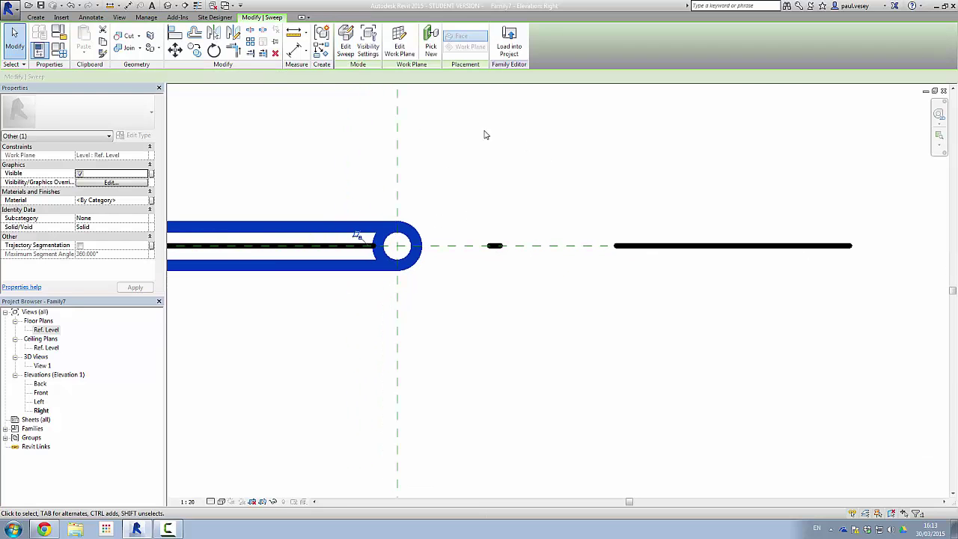
Step: Inspect the swept tube in 3D View 1 from the front-right and back-right corners
{"action": "double_click", "coordinate": [42, 366]}
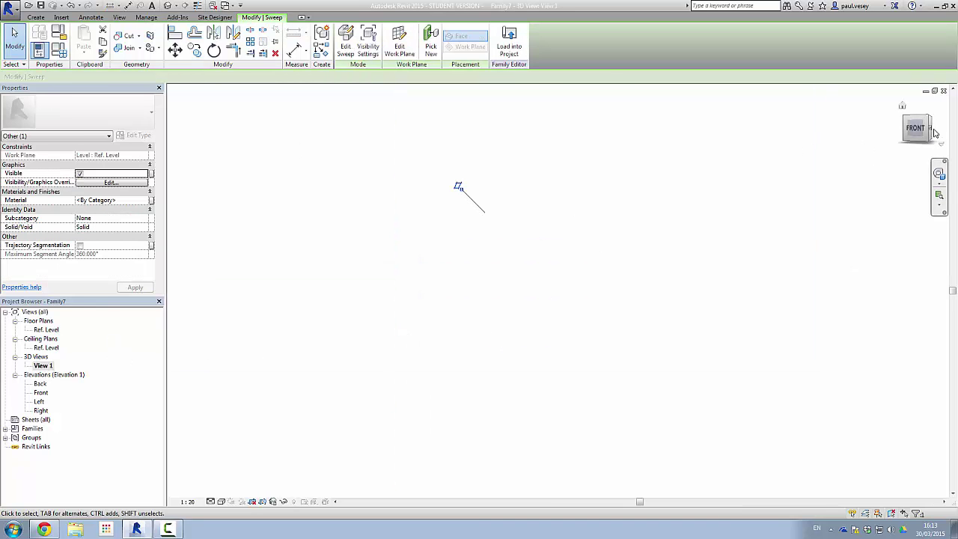
{"action": "left_click", "coordinate": [931, 121]}
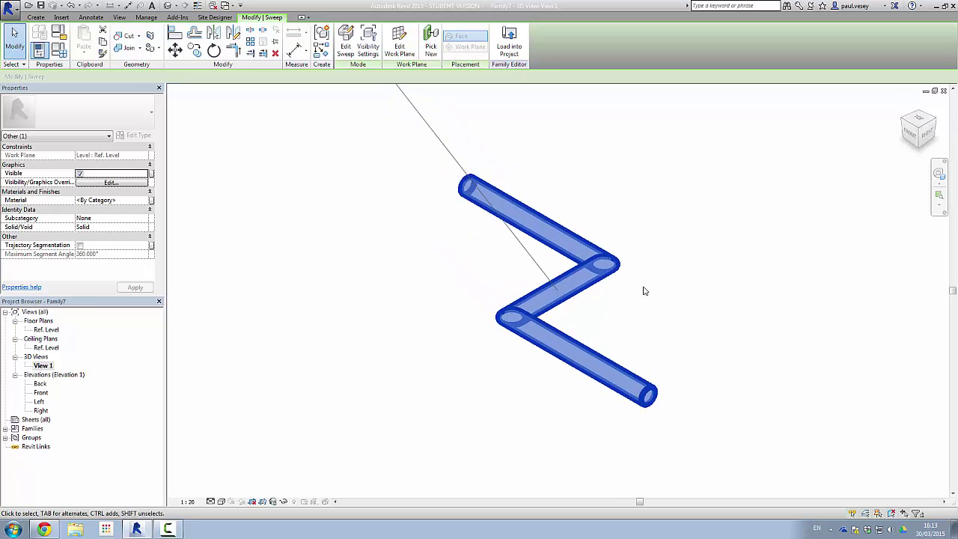
{"action": "middle_click_drag", "start_coordinate": [641, 289], "coordinate": [558, 294]}
{"action": "left_click", "coordinate": [588, 279]}
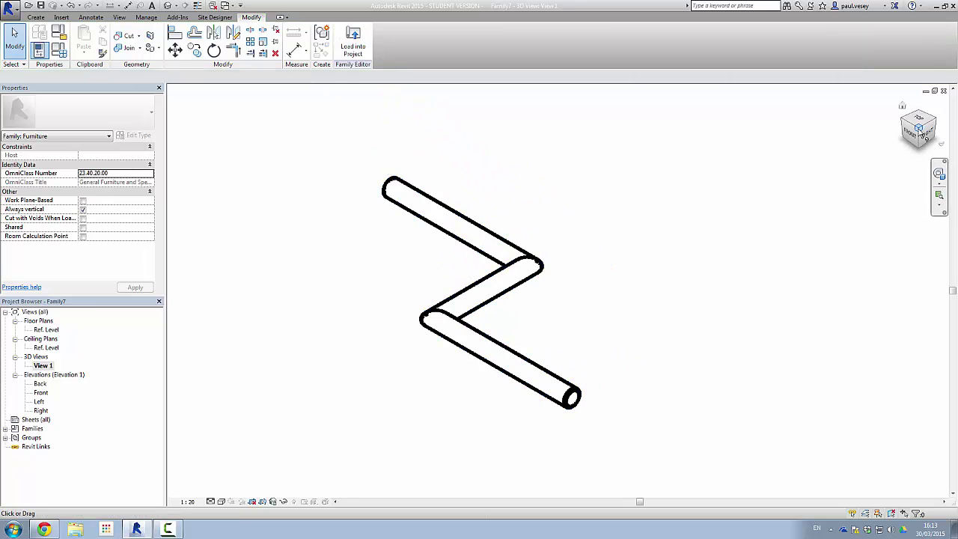
{"action": "mouse_move", "coordinate": [925, 135]}
{"action": "left_mouse_down"}
{"action": "mouse_move", "coordinate": [916, 186]}
{"action": "mouse_move", "coordinate": [881, 189]}
{"action": "mouse_move", "coordinate": [872, 163]}
{"action": "left_mouse_up"}
{"action": "left_click_drag", "start_coordinate": [918, 132], "coordinate": [919, 132]}
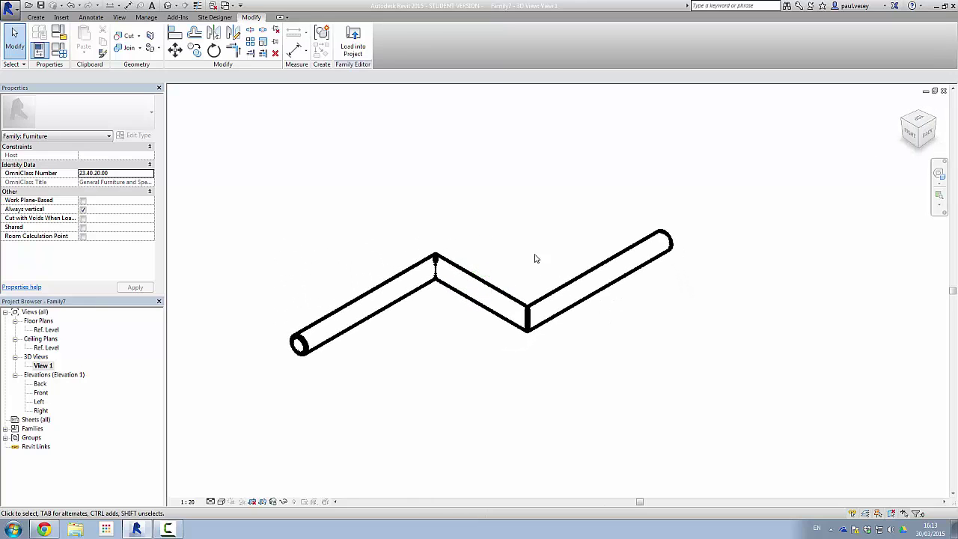
Step: Compare the tube's bends with the chair photo in Project1, and return to the family's 3D View 1
{"action": "left_click", "coordinate": [225, 5]}
{"action": "left_click", "coordinate": [248, 19]}
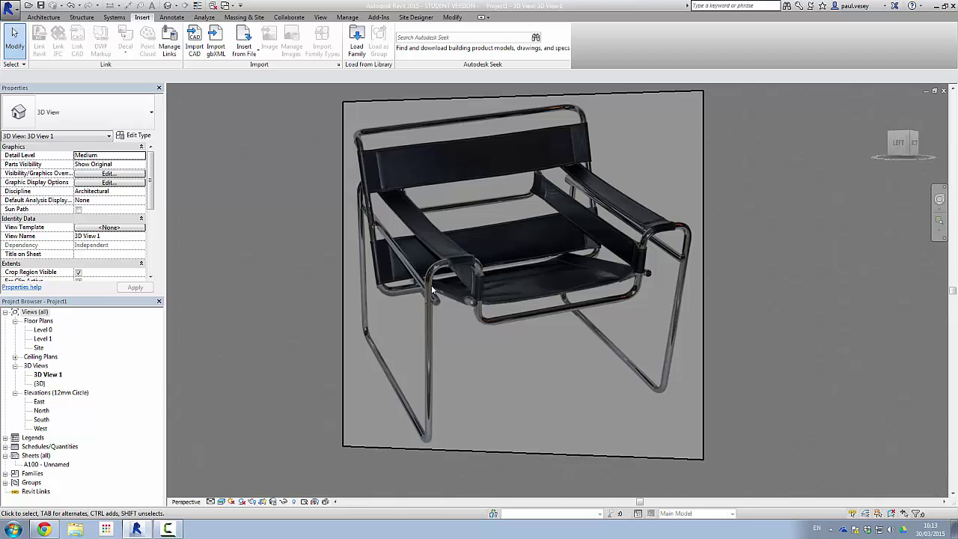
{"action": "left_click", "coordinate": [225, 5]}
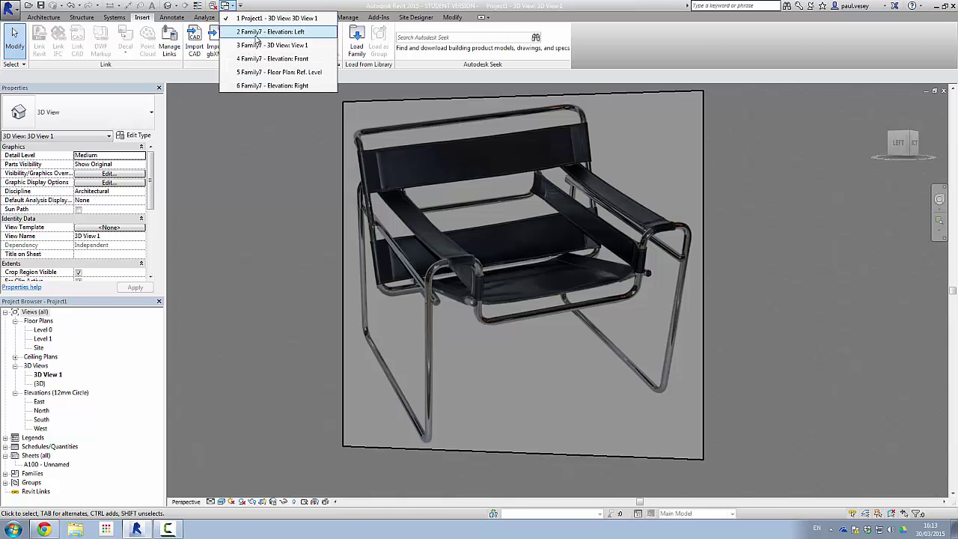
{"action": "left_click", "coordinate": [257, 33]}
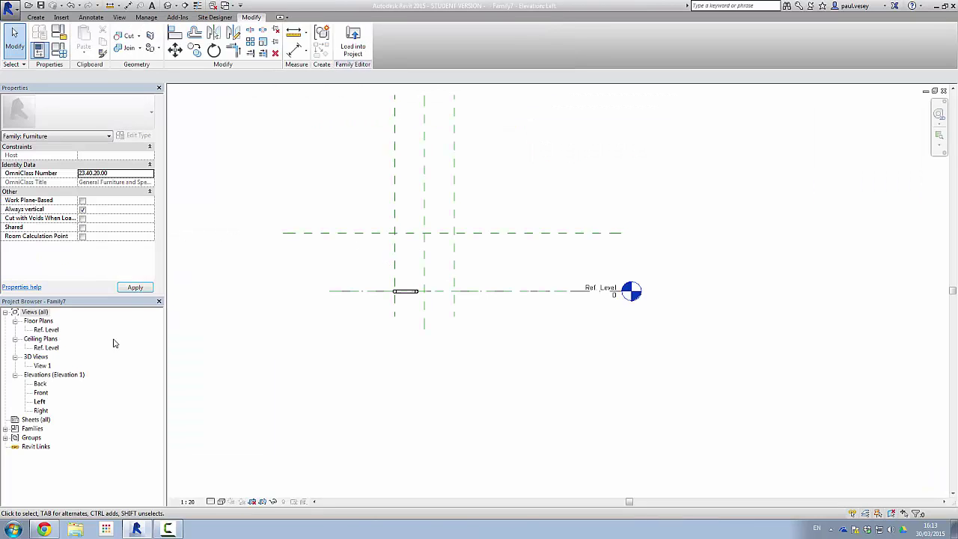
{"action": "double_click", "coordinate": [42, 366]}
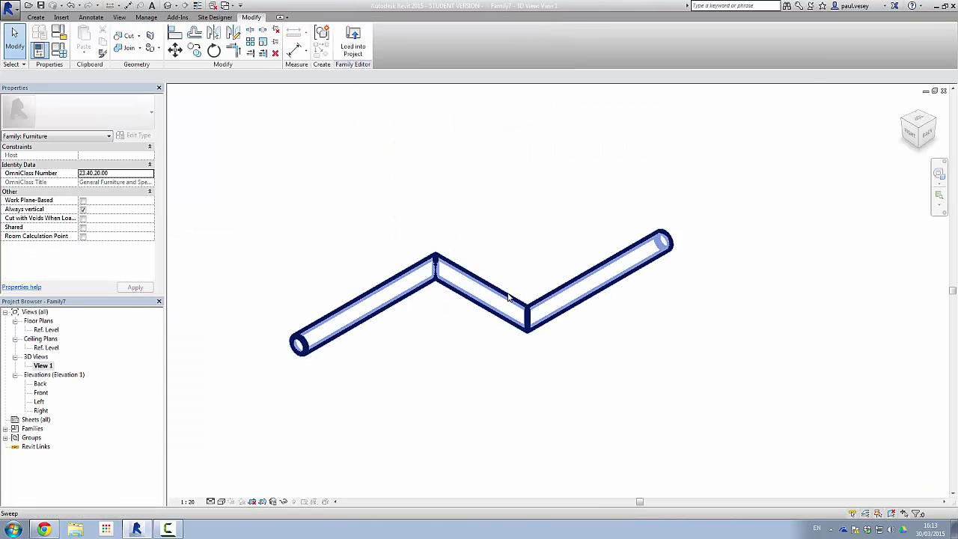
Step: Start a sweep path sketch in the Ref. Level floor plan and set the line corners to a 25 mm radius
{"action": "left_click", "coordinate": [492, 296]}
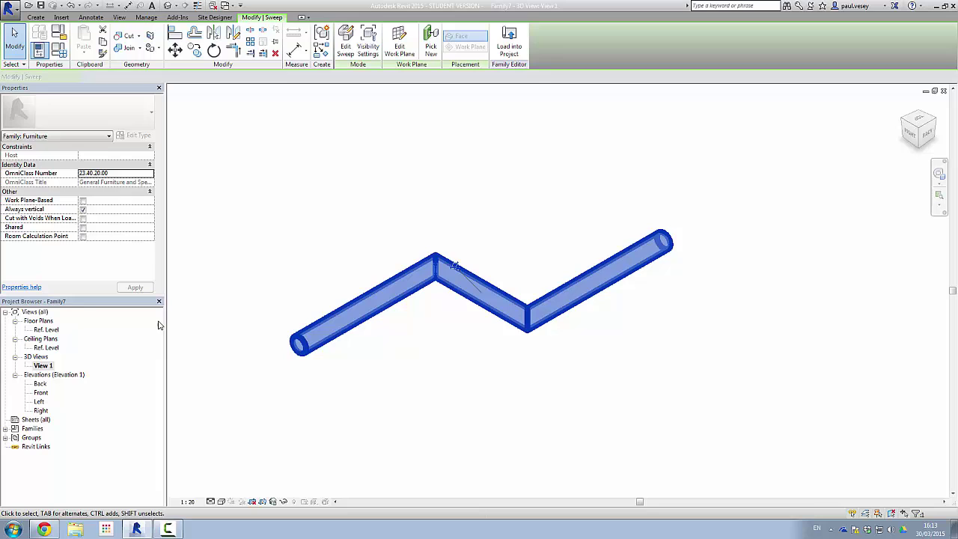
{"action": "double_click", "coordinate": [43, 329]}
{"action": "middle_click_drag", "start_coordinate": [466, 346], "coordinate": [483, 255]}
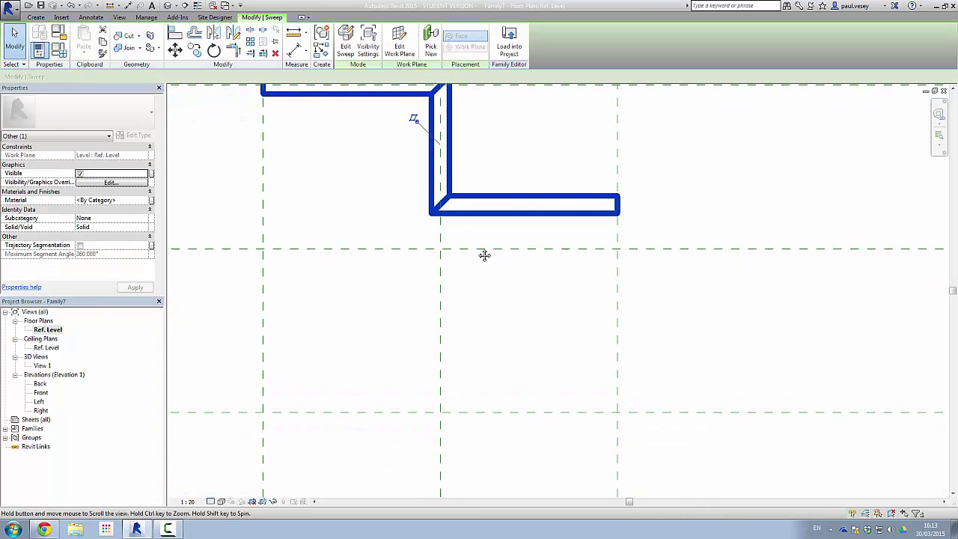
{"action": "middle_click_drag", "start_coordinate": [470, 327], "coordinate": [437, 305]}
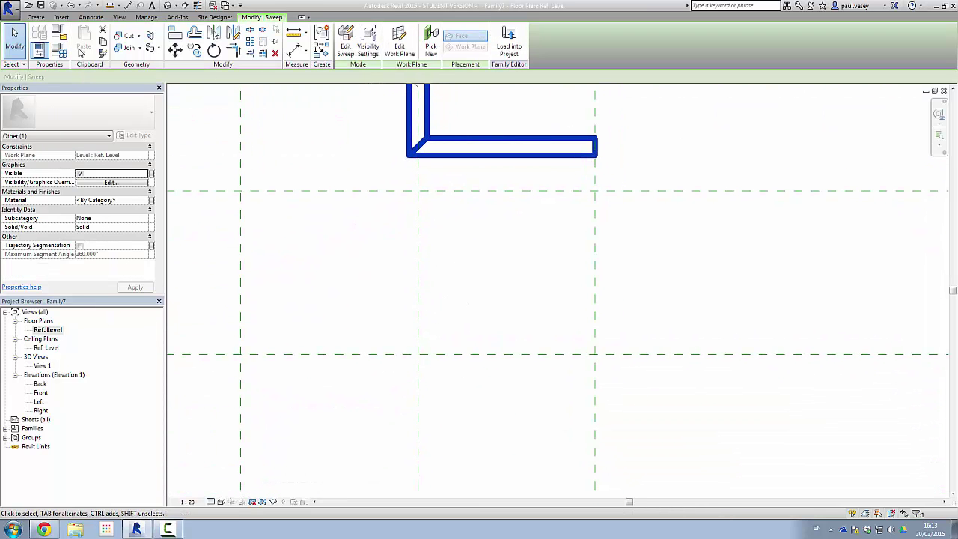
{"action": "left_click", "coordinate": [35, 16]}
{"action": "left_click", "coordinate": [153, 48]}
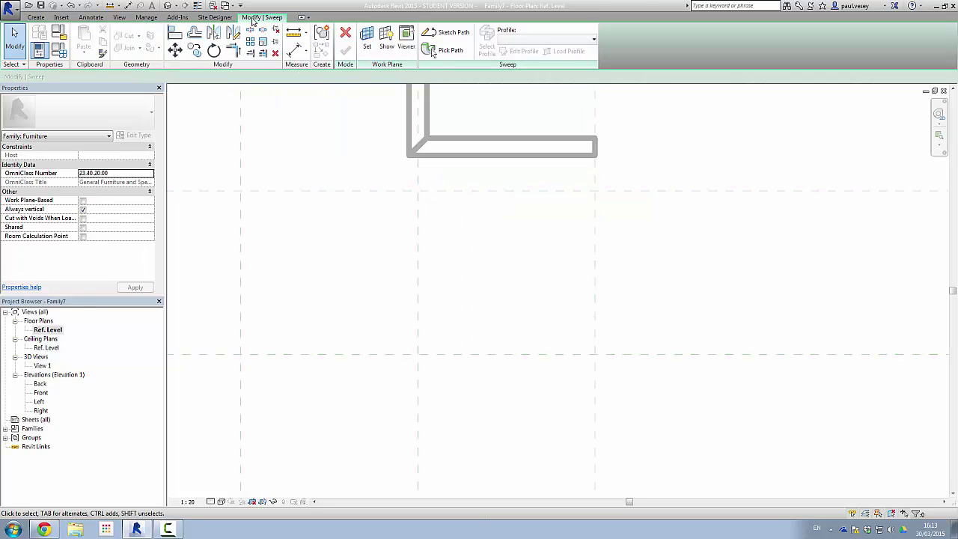
{"action": "left_click", "coordinate": [446, 34]}
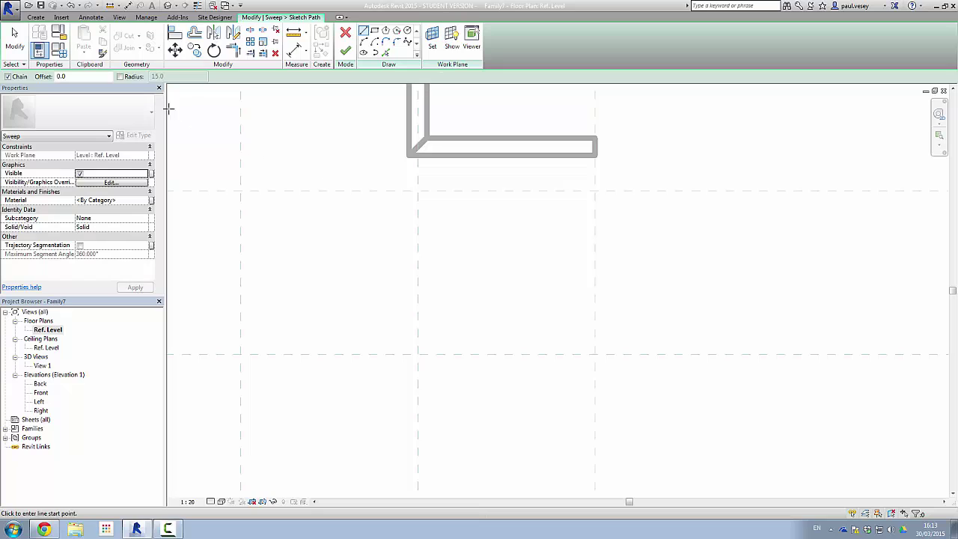
{"action": "left_click", "coordinate": [119, 77]}
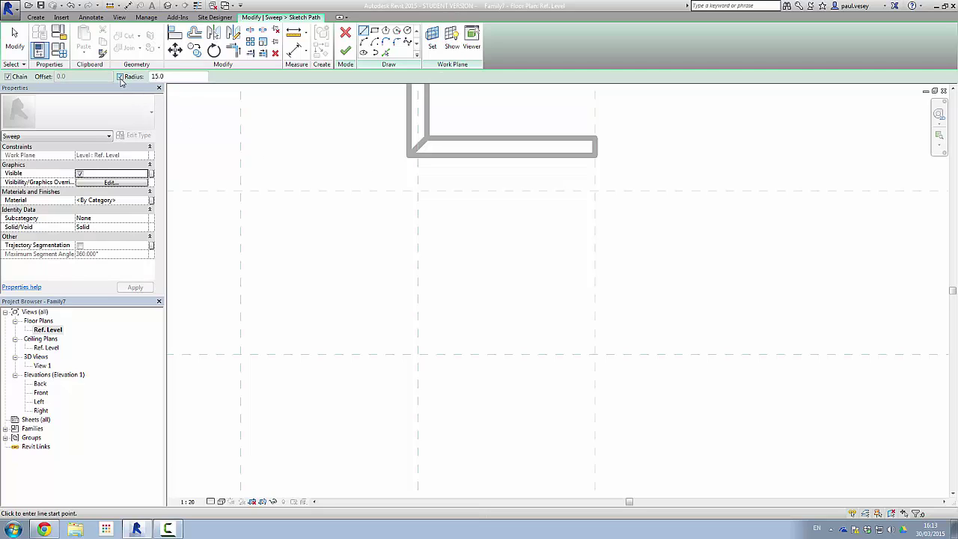
{"action": "double_click", "coordinate": [181, 77]}
Step: Sketch a four-segment path with rounded bends: horizontal to the centre reference plane, vertical, diagonal and a short horizontal; finish the path
{"action": "left_click", "coordinate": [240, 220]}
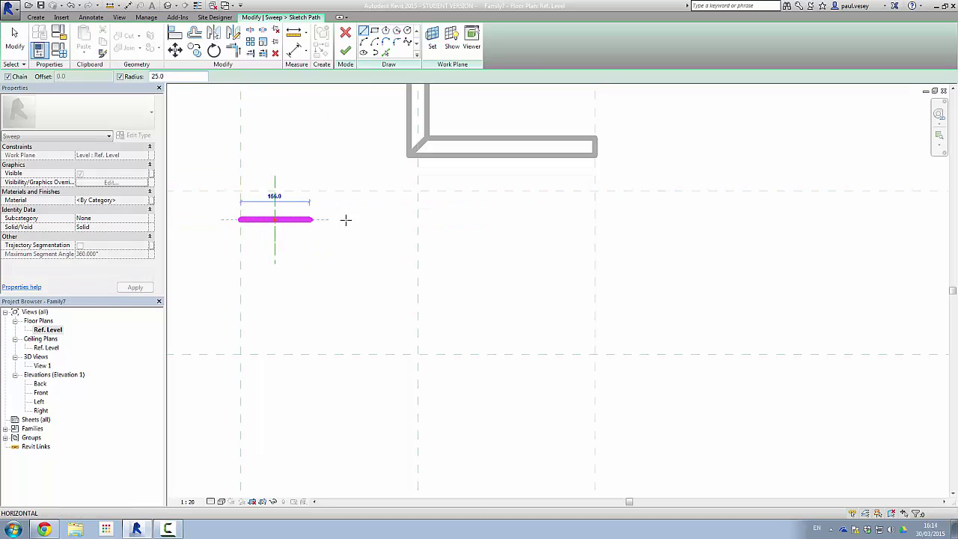
{"action": "left_click", "coordinate": [418, 220]}
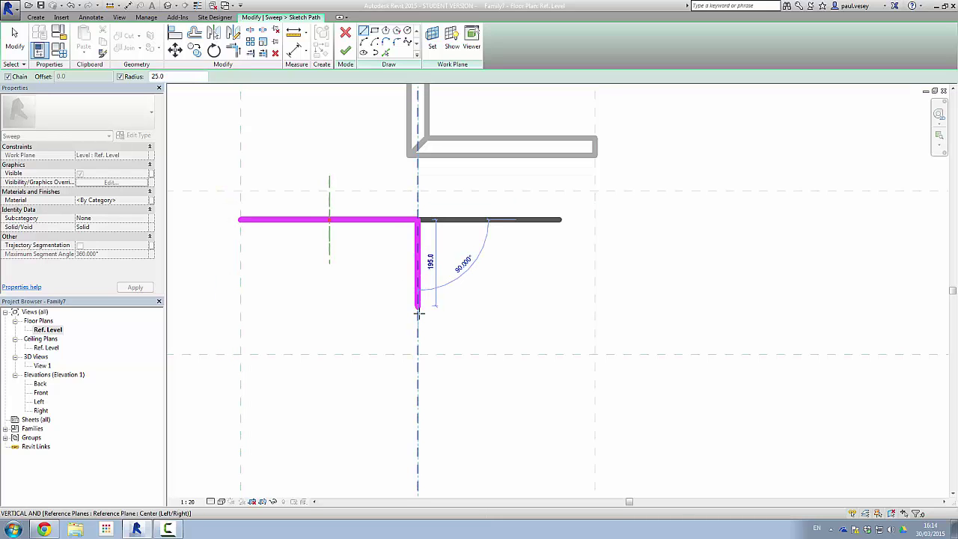
{"action": "left_click", "coordinate": [417, 315]}
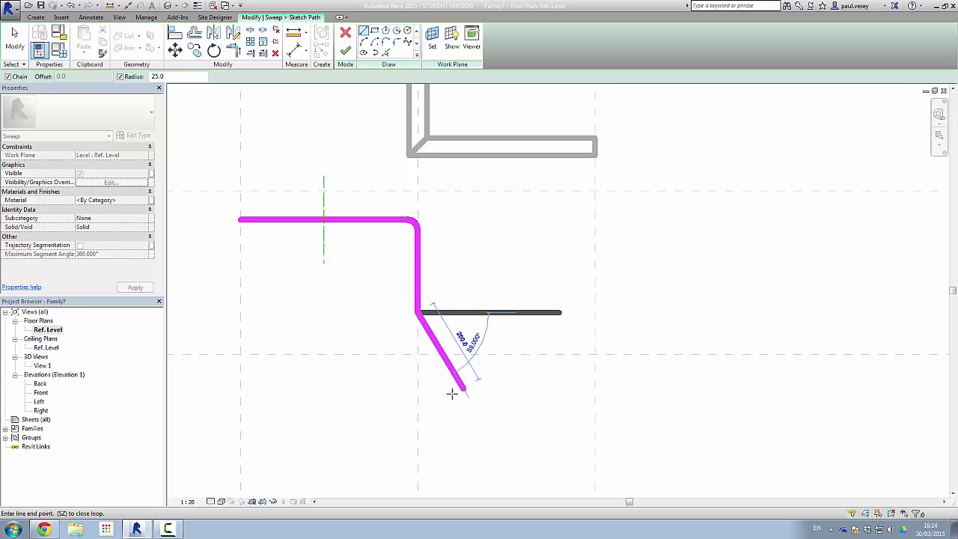
{"action": "left_click", "coordinate": [479, 232]}
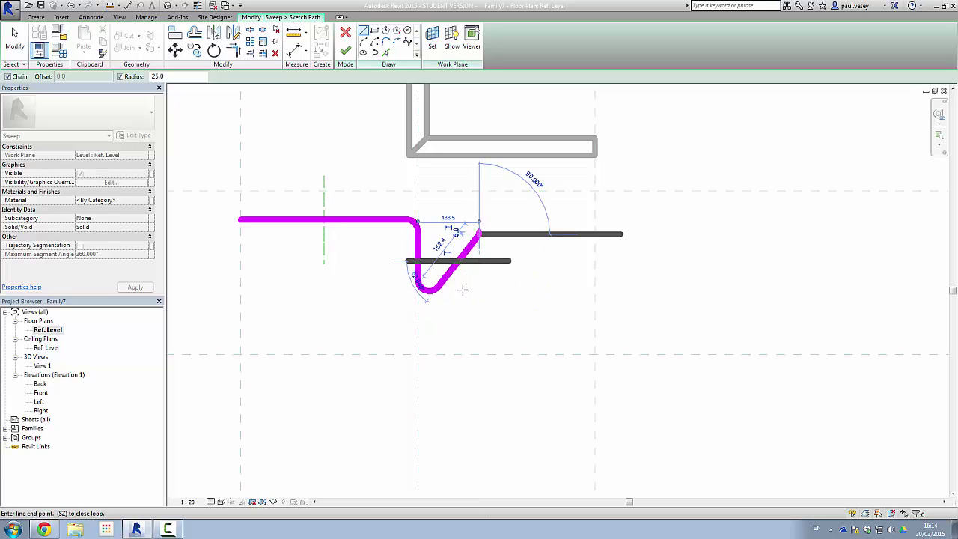
{"action": "left_click", "coordinate": [541, 234]}
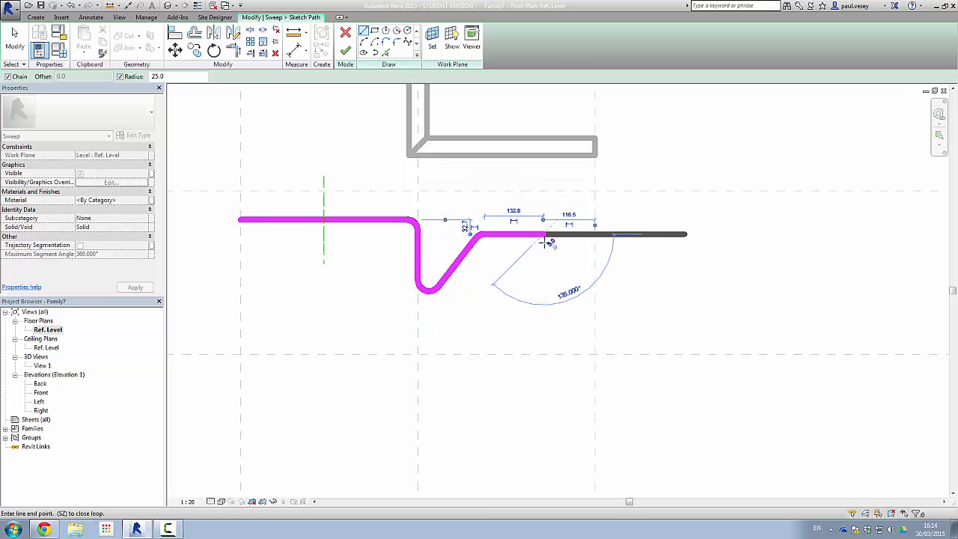
{"action": "right_click", "coordinate": [562, 254]}
{"action": "left_click", "coordinate": [588, 260]}
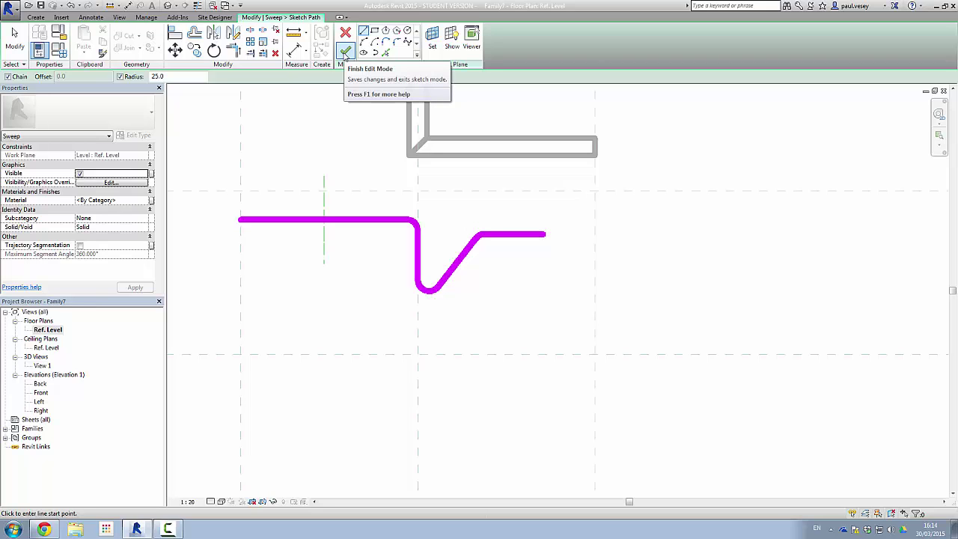
{"action": "left_click", "coordinate": [345, 52]}
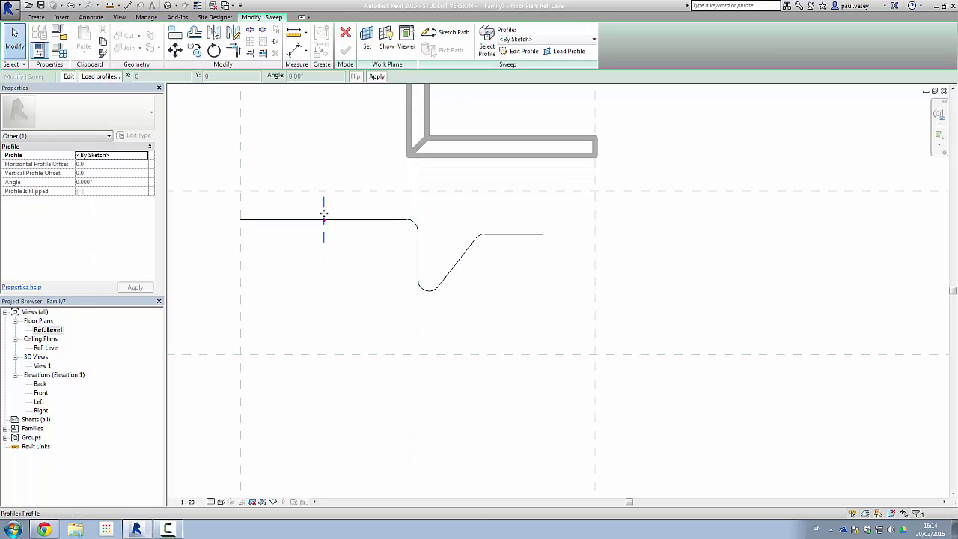
Step: Sketch the profile in the Right elevation as a circle of about 15 mm radius centred on the path, and finish the sweep
{"action": "scroll", "coordinate": [322, 219], "scroll_direction": "up", "scroll_amount": 5}
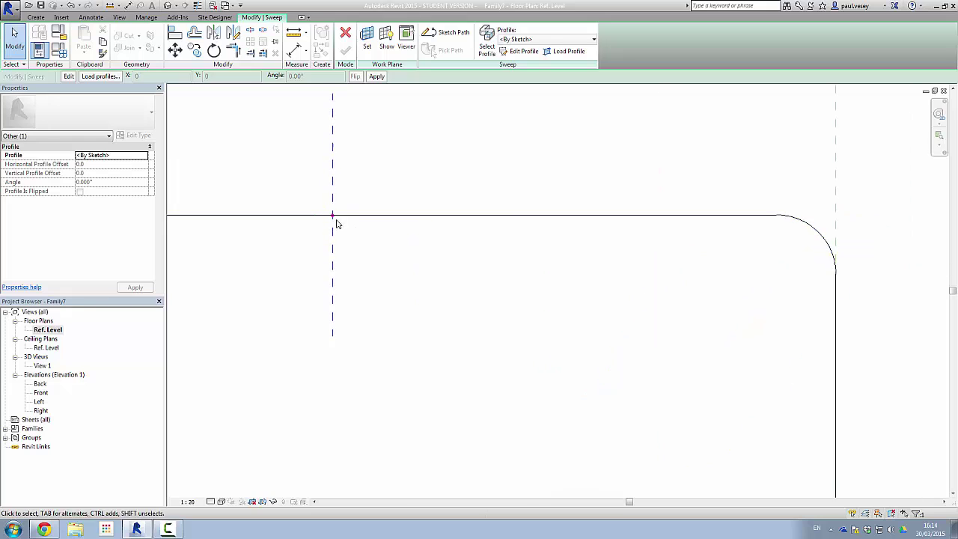
{"action": "scroll", "coordinate": [339, 222], "scroll_direction": "down", "scroll_amount": 4}
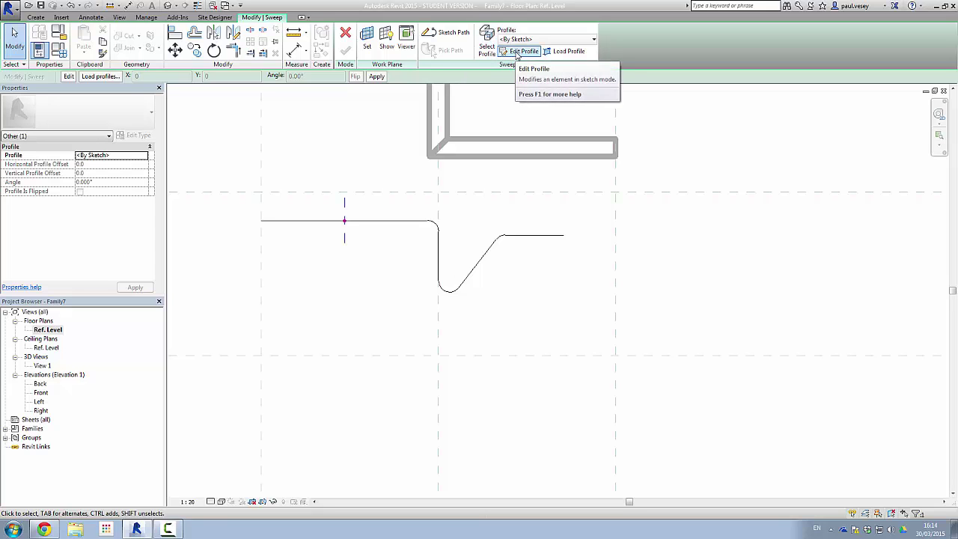
{"action": "left_click", "coordinate": [517, 52]}
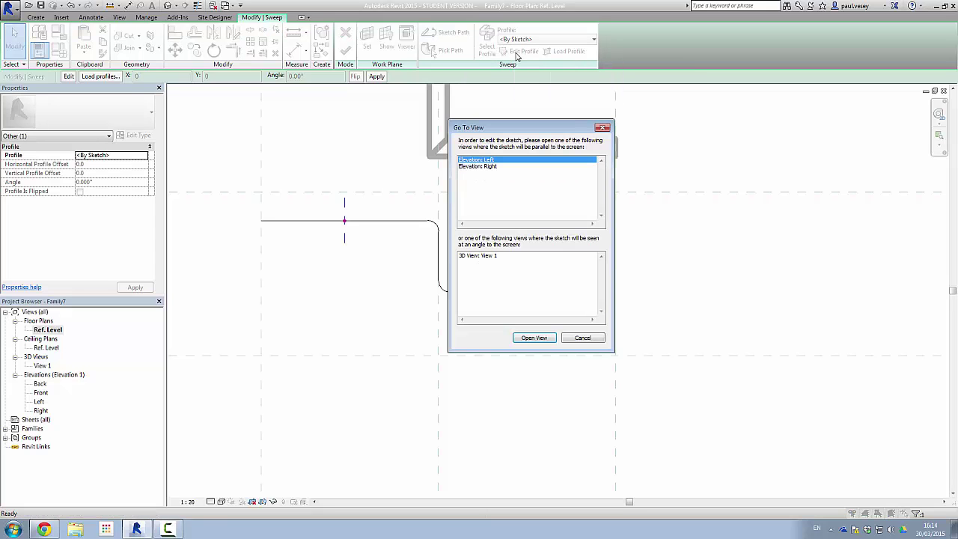
{"action": "double_click", "coordinate": [487, 167]}
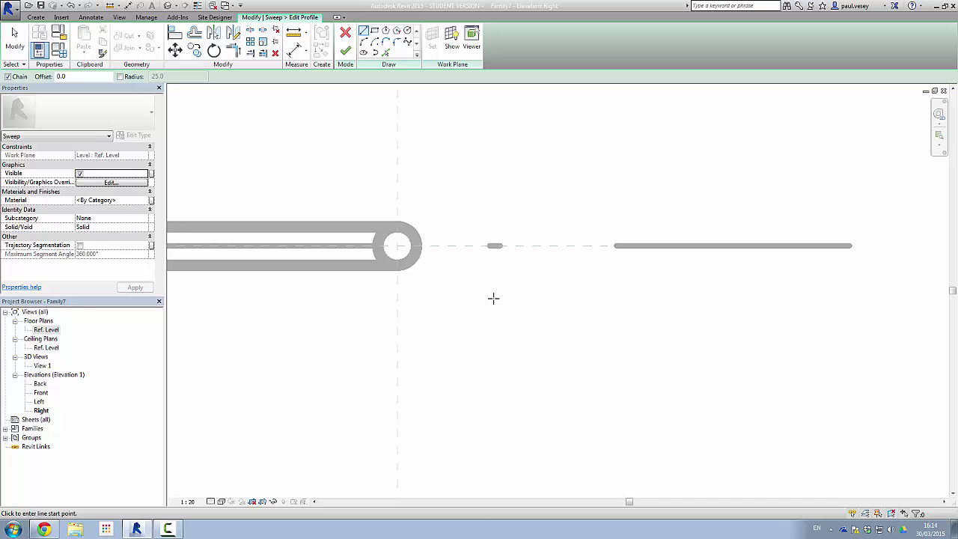
{"action": "scroll", "coordinate": [493, 299], "scroll_direction": "down", "scroll_amount": 2}
{"action": "scroll", "coordinate": [493, 298], "scroll_direction": "down", "scroll_amount": 2}
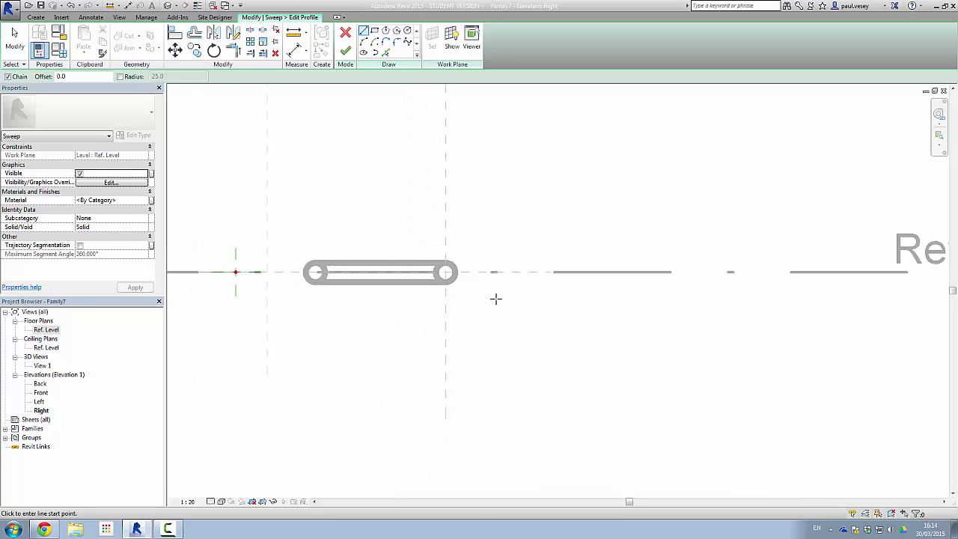
{"action": "middle_click_drag", "start_coordinate": [336, 314], "coordinate": [455, 320]}
{"action": "scroll", "coordinate": [419, 299], "scroll_direction": "up", "scroll_amount": 5}
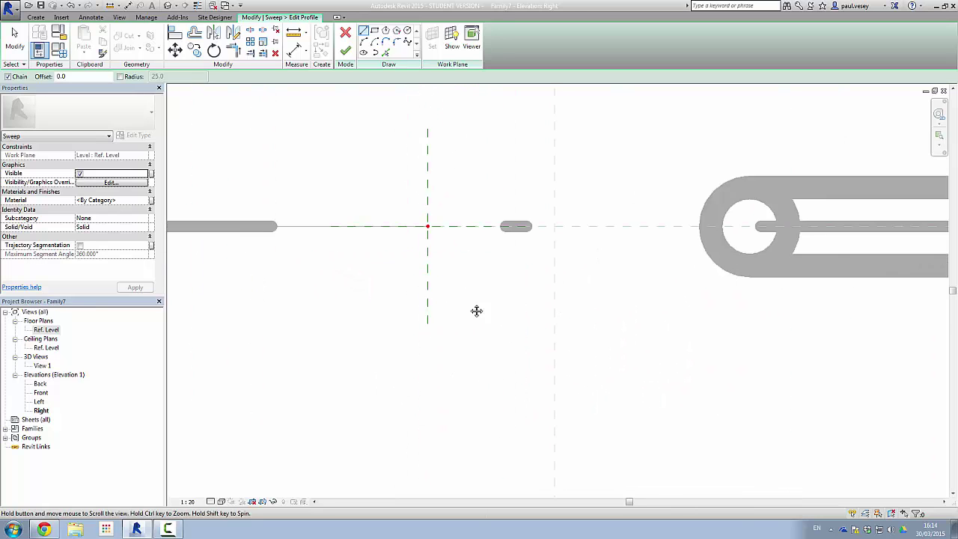
{"action": "scroll", "coordinate": [490, 320], "scroll_direction": "up", "scroll_amount": 2}
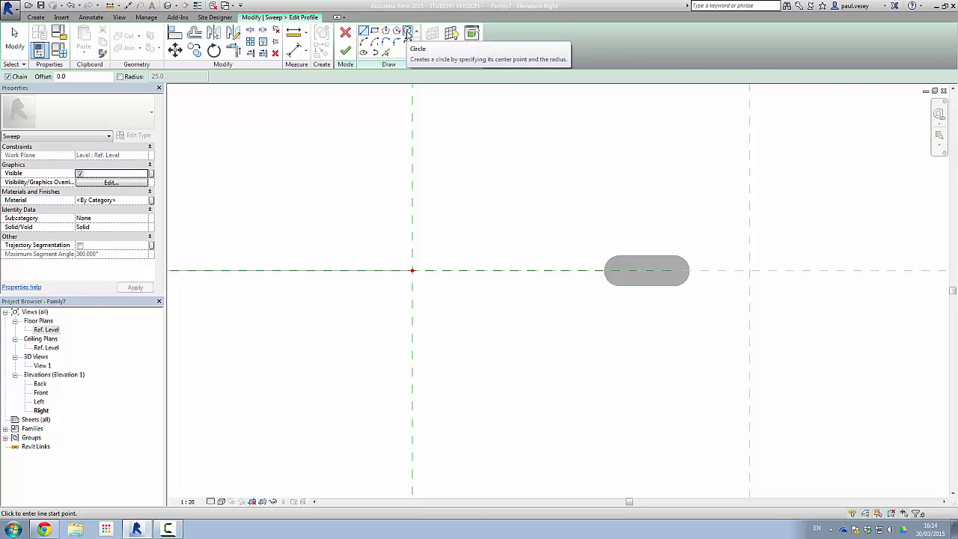
{"action": "left_click", "coordinate": [406, 33]}
{"action": "left_click", "coordinate": [412, 270]}
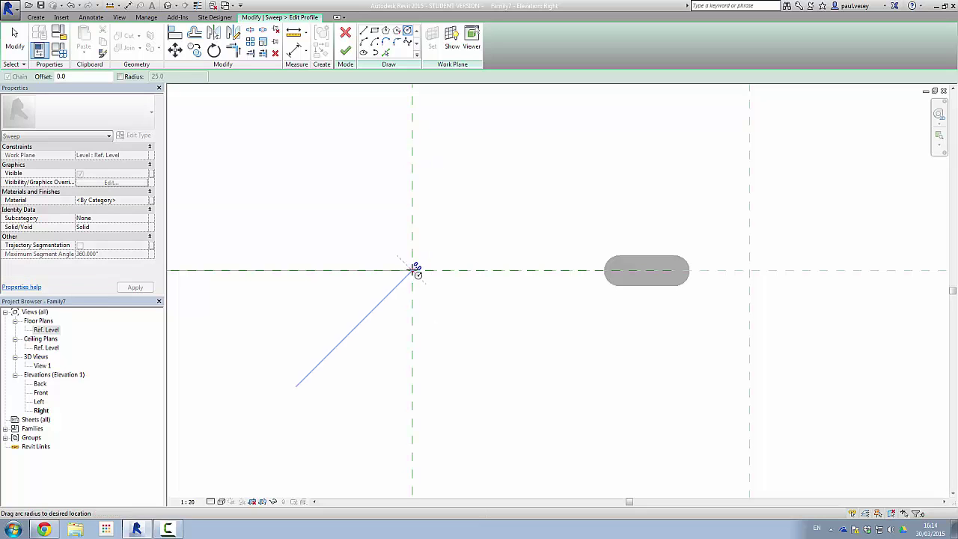
{"action": "left_click", "coordinate": [492, 272]}
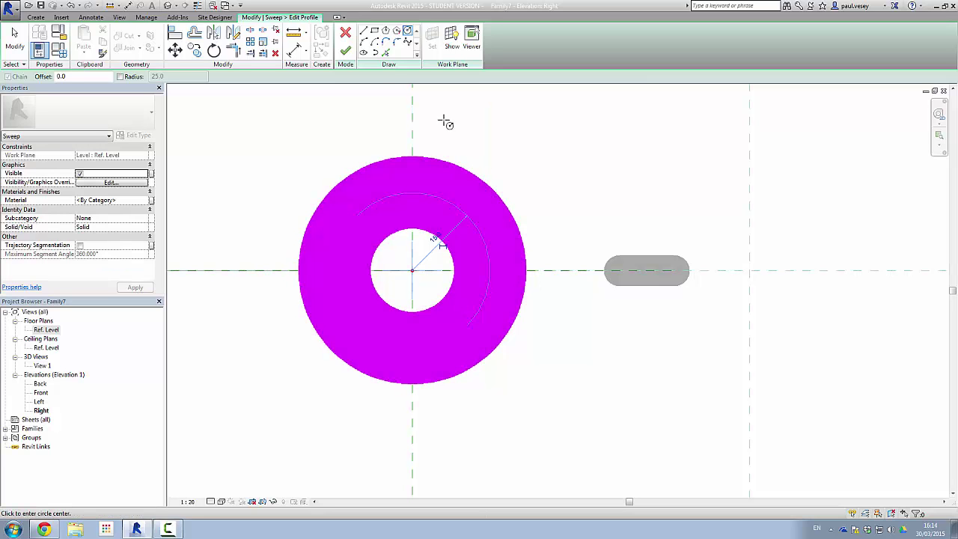
{"action": "left_click", "coordinate": [346, 55]}
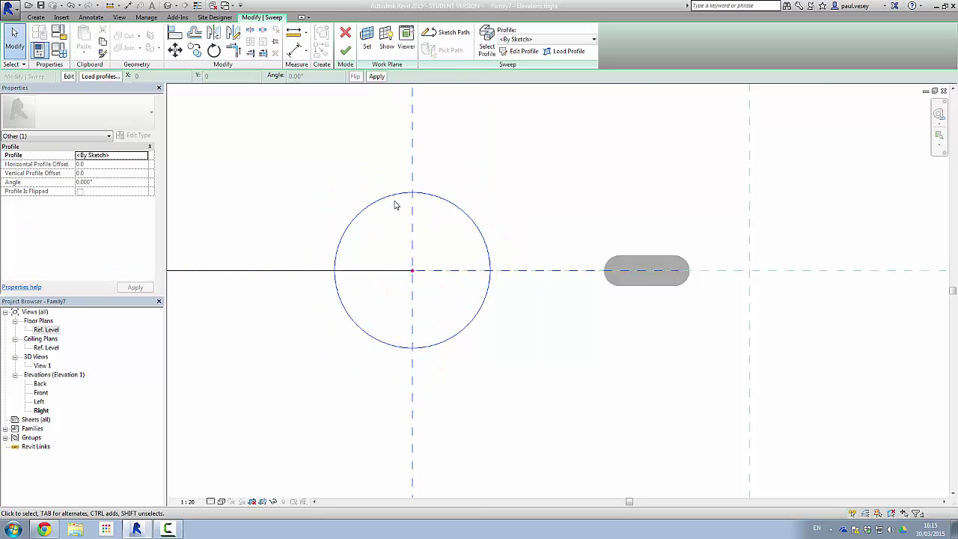
{"action": "left_click", "coordinate": [345, 50]}
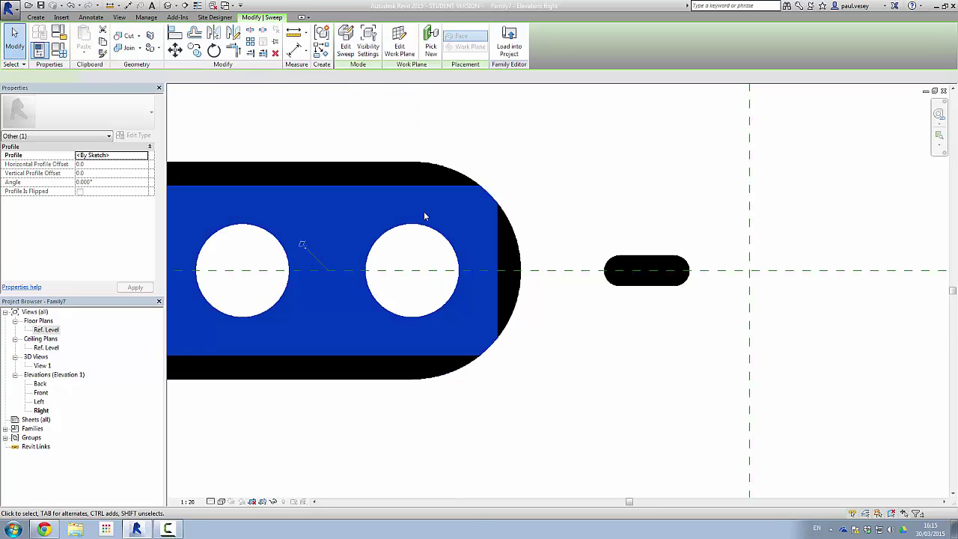
Step: Inspect the rounded bends of the new tube in 3D View 1 from the front-right corner, close up
{"action": "scroll", "coordinate": [473, 277], "scroll_direction": "down", "scroll_amount": 3}
{"action": "scroll", "coordinate": [474, 280], "scroll_direction": "down", "scroll_amount": 3}
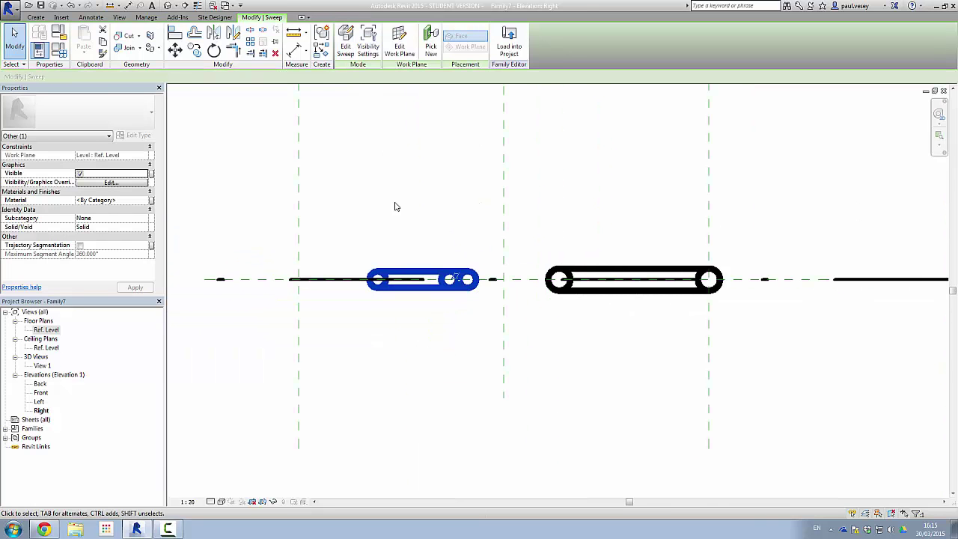
{"action": "left_click", "coordinate": [42, 366]}
{"action": "double_click", "coordinate": [43, 365]}
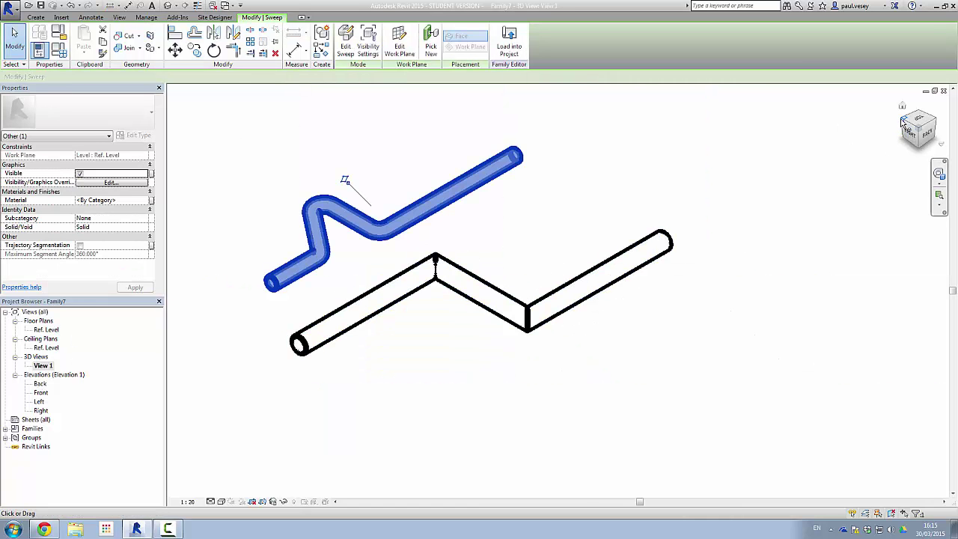
{"action": "left_click_drag", "start_coordinate": [917, 129], "coordinate": [597, 301]}
{"action": "scroll", "coordinate": [641, 284], "scroll_direction": "up", "scroll_amount": 5}
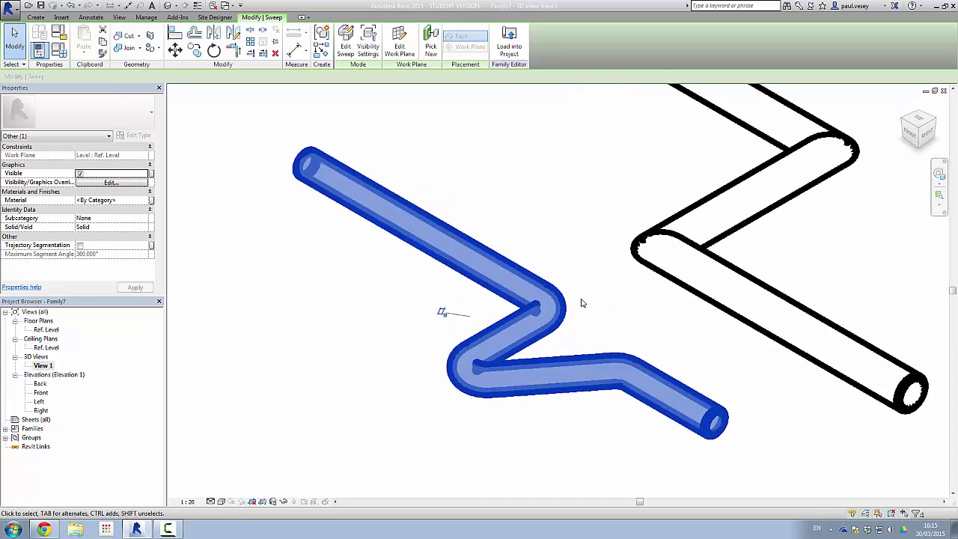
{"action": "left_click", "coordinate": [703, 272]}
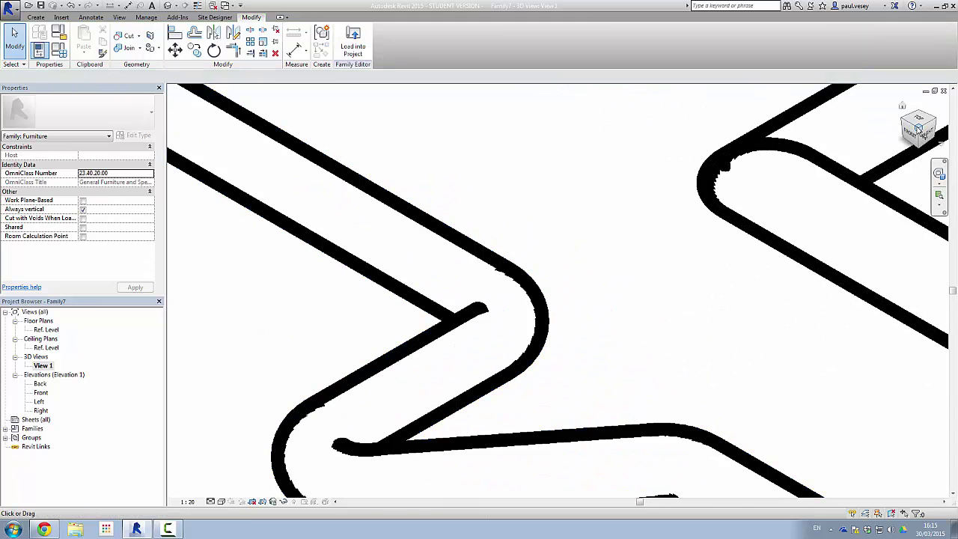
Step: Set the scale of 3D View 1 to 1:2 so the tube edges are drawn with thinner lines
{"action": "left_click", "coordinate": [196, 501]}
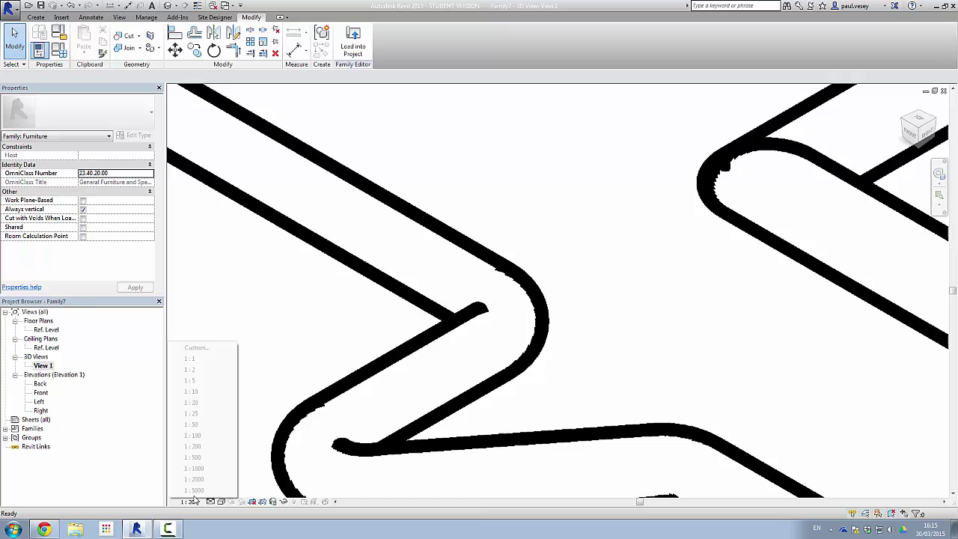
{"action": "left_click", "coordinate": [190, 370]}
{"action": "scroll", "coordinate": [583, 368], "scroll_direction": "down", "scroll_amount": 4}
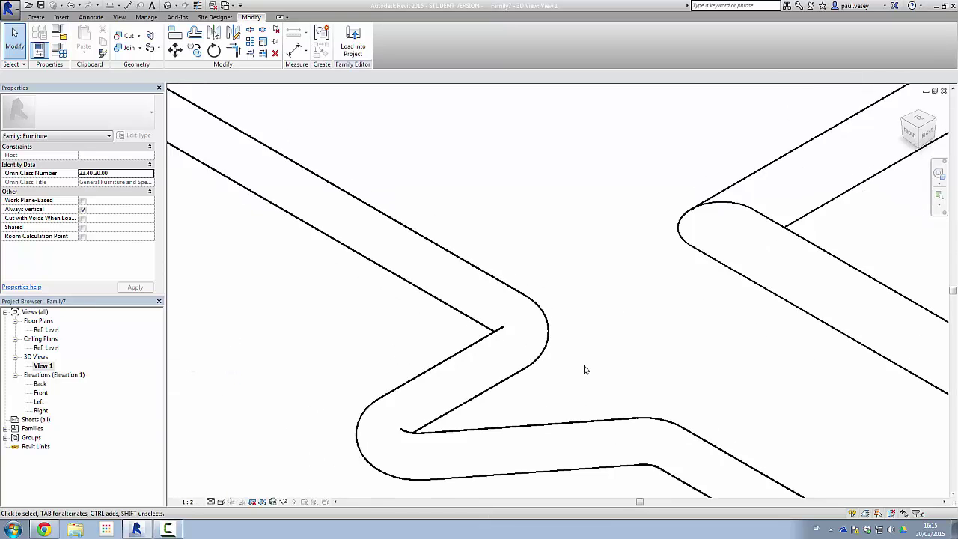
{"action": "mouse_move", "coordinate": [915, 128]}
{"action": "left_mouse_down"}
{"action": "mouse_move", "coordinate": [915, 202]}
{"action": "mouse_move", "coordinate": [914, 183]}
{"action": "mouse_move", "coordinate": [898, 179]}
{"action": "mouse_move", "coordinate": [903, 203]}
{"action": "left_mouse_up"}
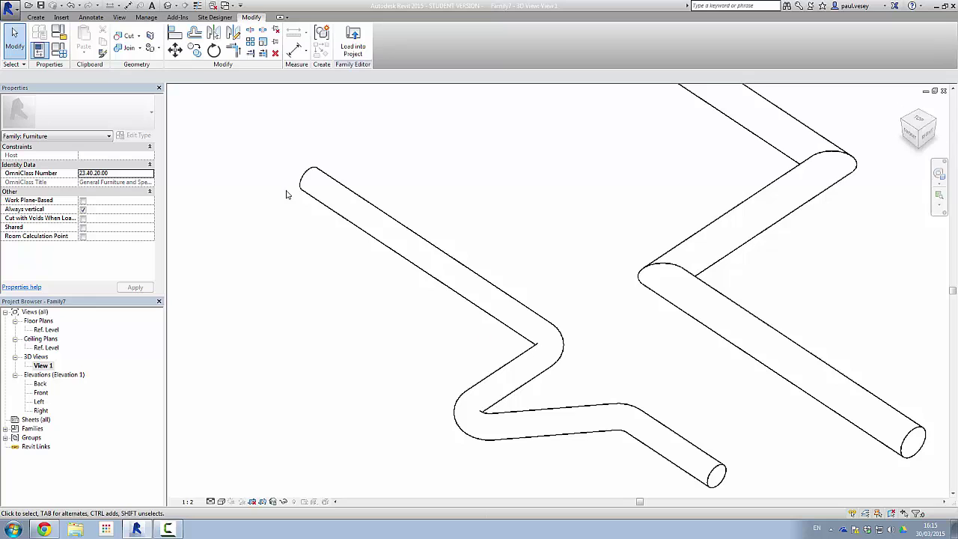
Step: Study the tube frame in the chair photo in Project1, and return to the family's Left elevation
{"action": "left_click", "coordinate": [226, 6]}
{"action": "left_click", "coordinate": [253, 19]}
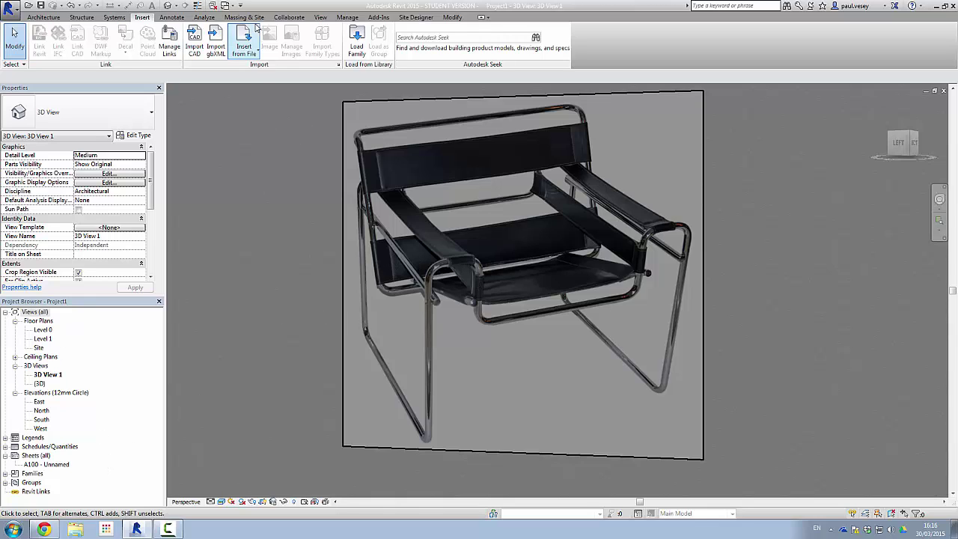
{"action": "left_click", "coordinate": [225, 5]}
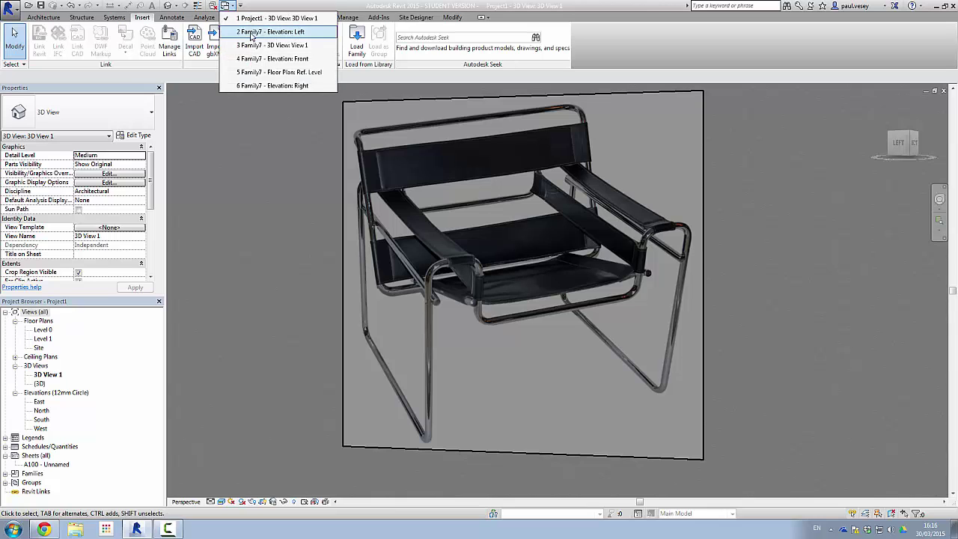
{"action": "left_click", "coordinate": [252, 32]}
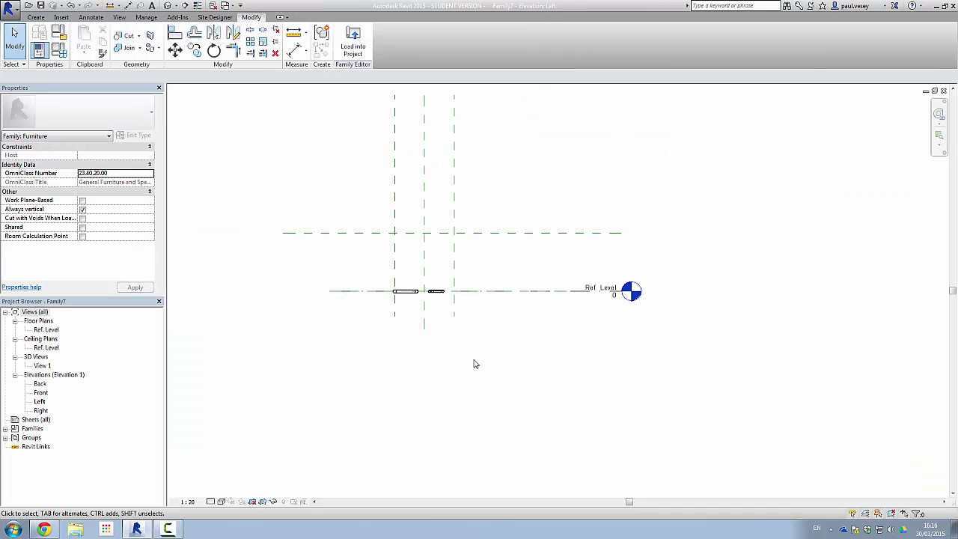
{"action": "scroll", "coordinate": [465, 358], "scroll_direction": "up", "scroll_amount": 4}
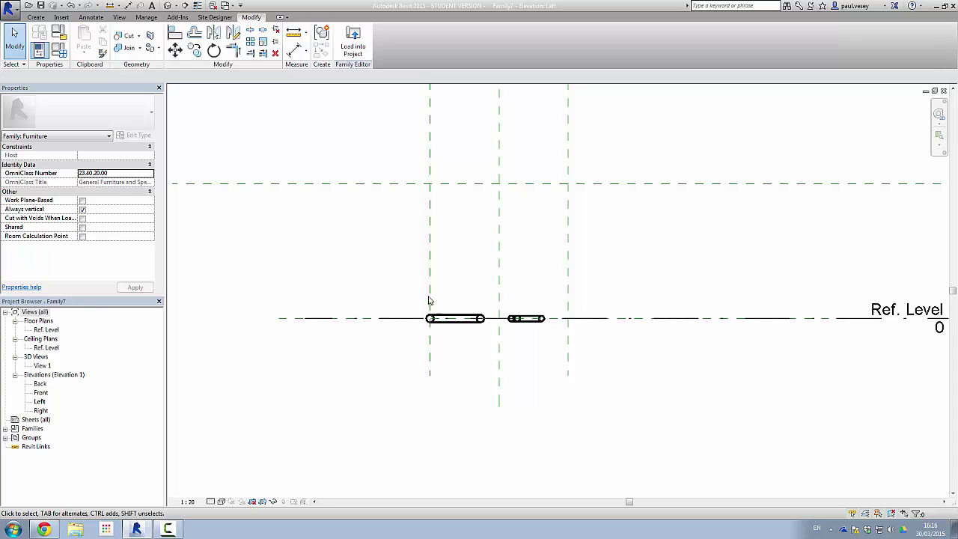
Step: Delete both swept tubes from the Ref. Level floor plan, leaving only the reference planes
{"action": "double_click", "coordinate": [48, 331]}
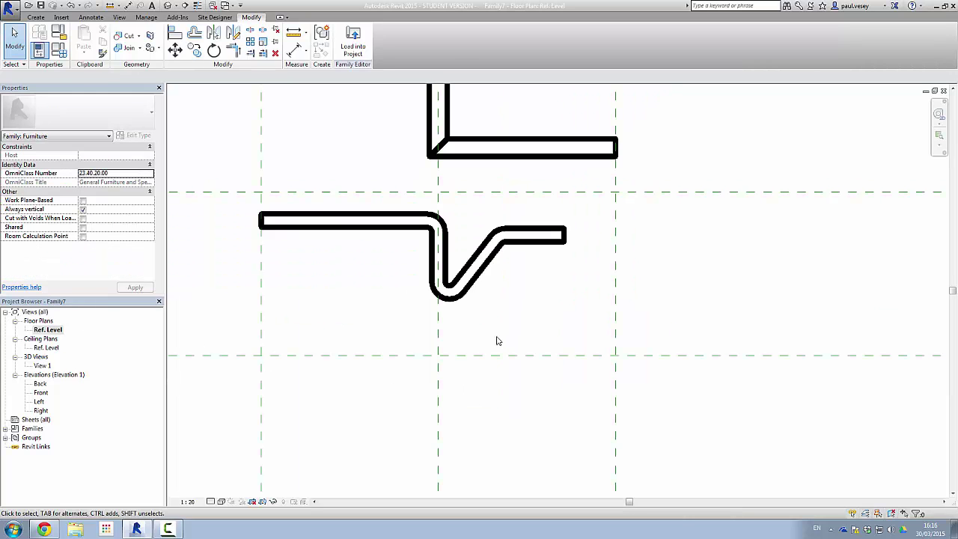
{"action": "left_click", "coordinate": [470, 290]}
{"action": "key", "text": "Delete"}
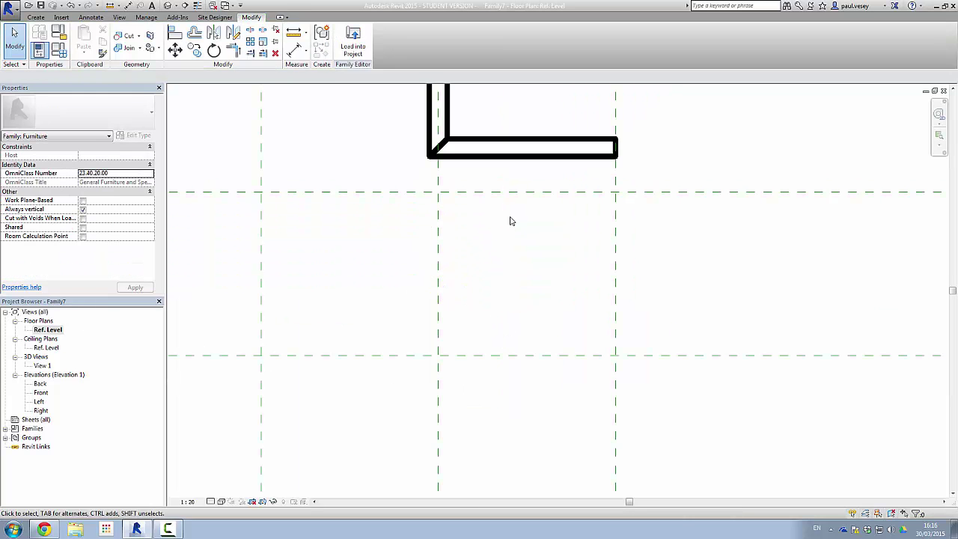
{"action": "left_click", "coordinate": [494, 160]}
{"action": "key", "text": "Delete"}
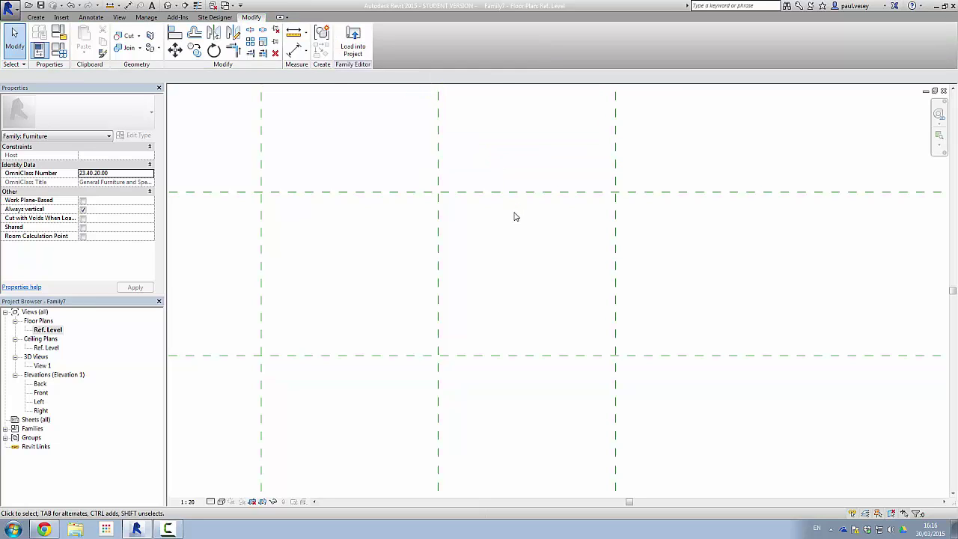
{"action": "scroll", "coordinate": [487, 284], "scroll_direction": "down", "scroll_amount": 2}
{"action": "left_click", "coordinate": [332, 337]}
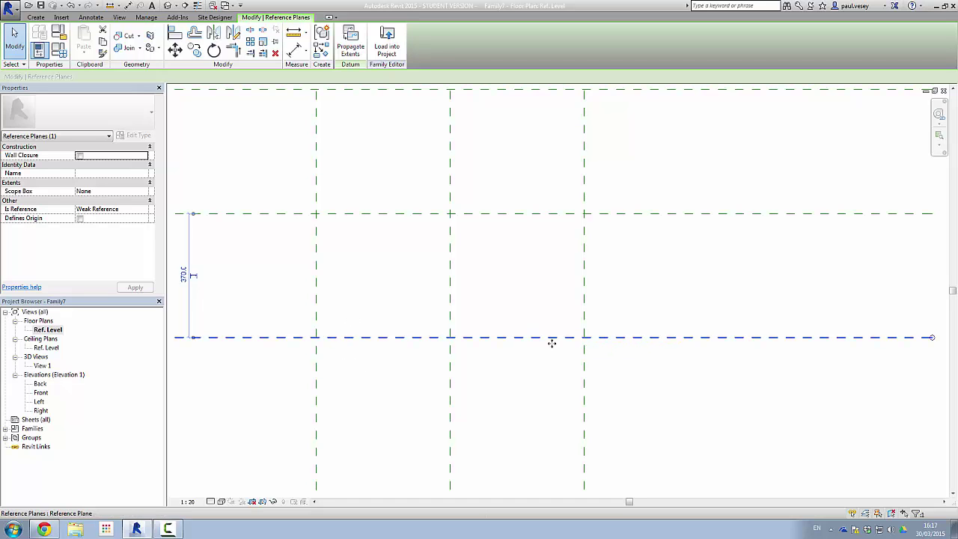
{"action": "double_click", "coordinate": [41, 393]}
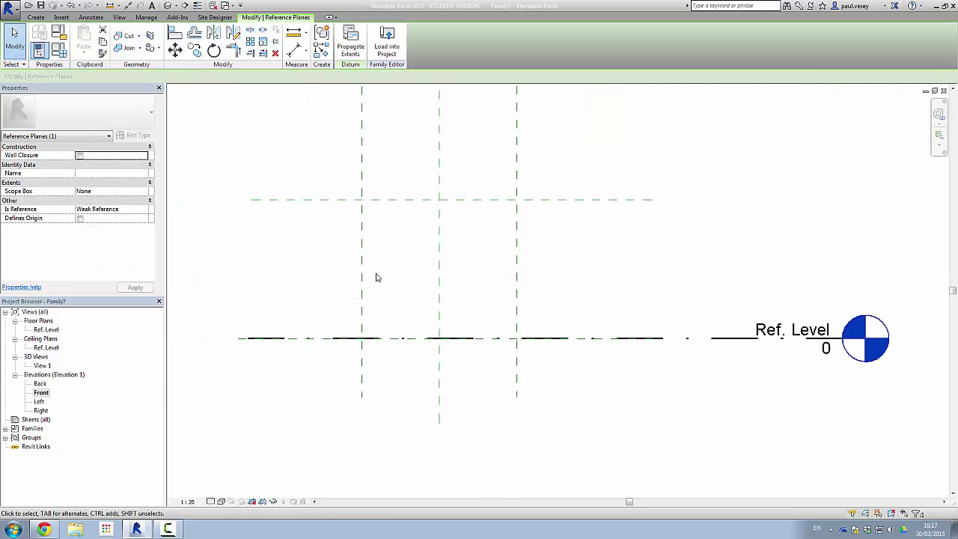
{"action": "left_click", "coordinate": [39, 17]}
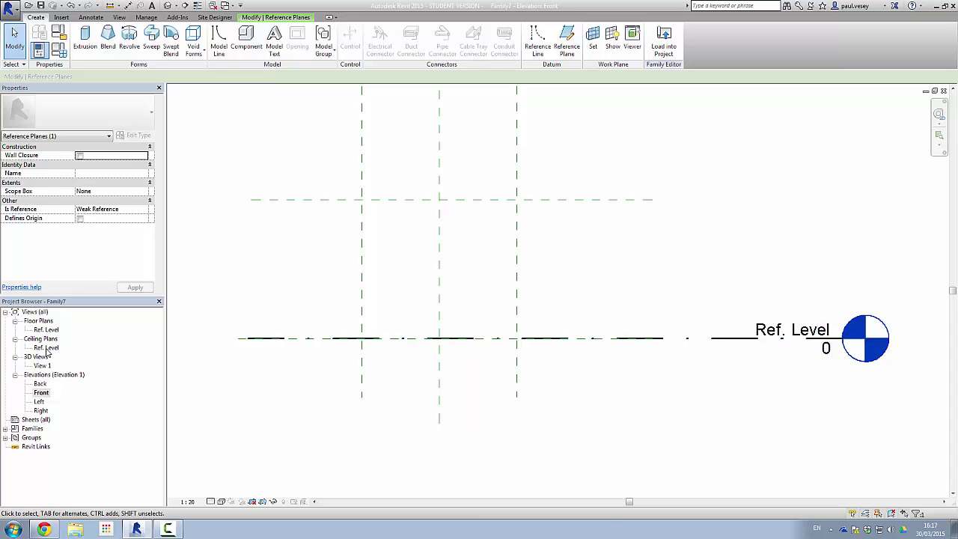
{"action": "double_click", "coordinate": [48, 330]}
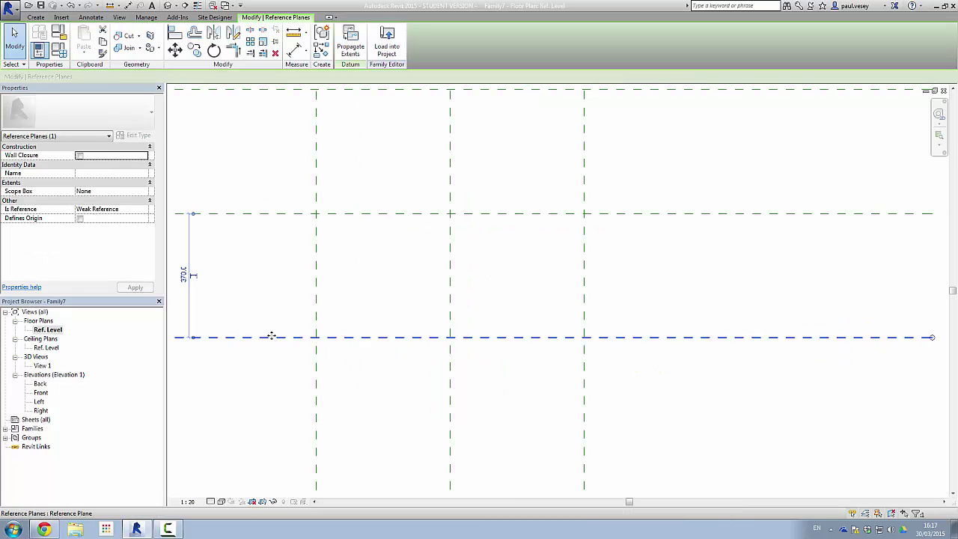
Step: Set the work plane by picking the front horizontal reference plane in the Ref. Level plan, and open the Front elevation for it
{"action": "left_click", "coordinate": [35, 17]}
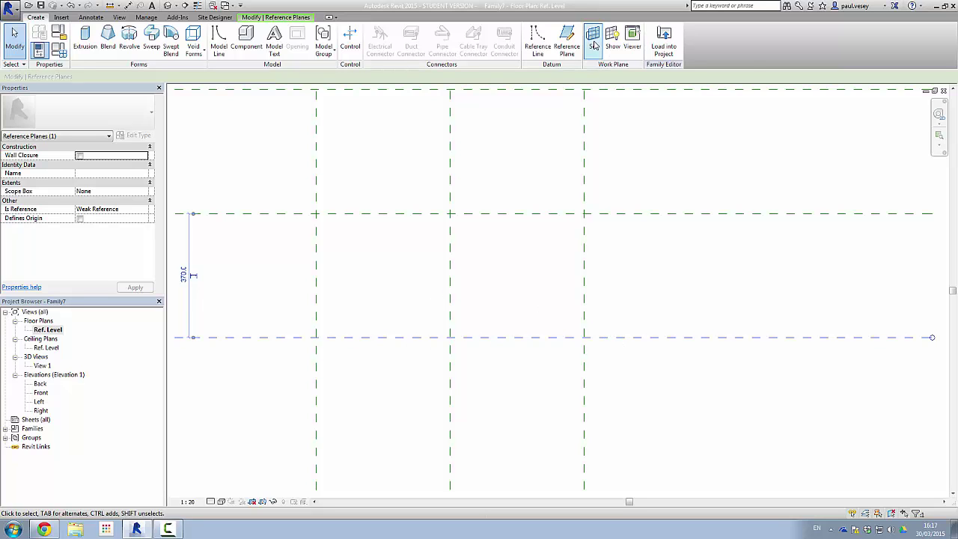
{"action": "left_click", "coordinate": [593, 45]}
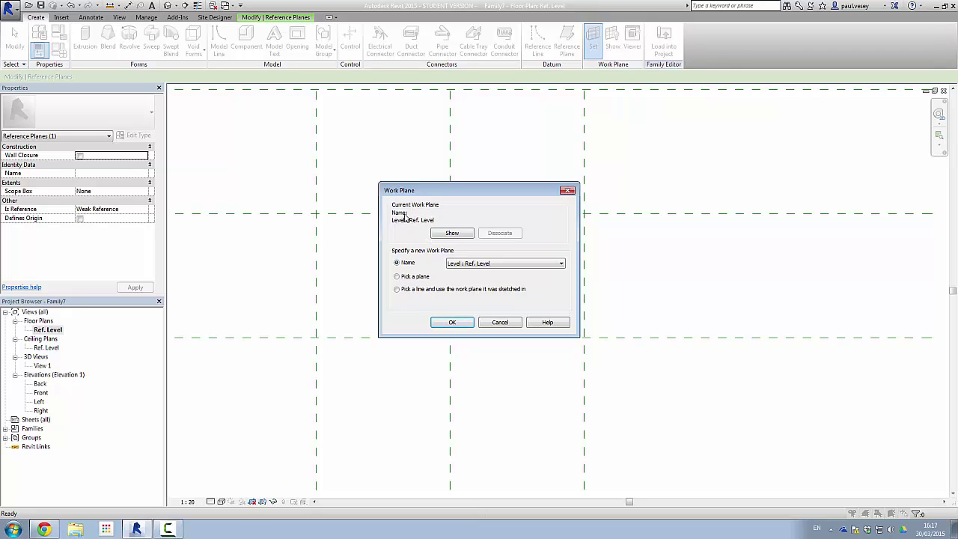
{"action": "left_click", "coordinate": [398, 278]}
{"action": "left_click", "coordinate": [452, 321]}
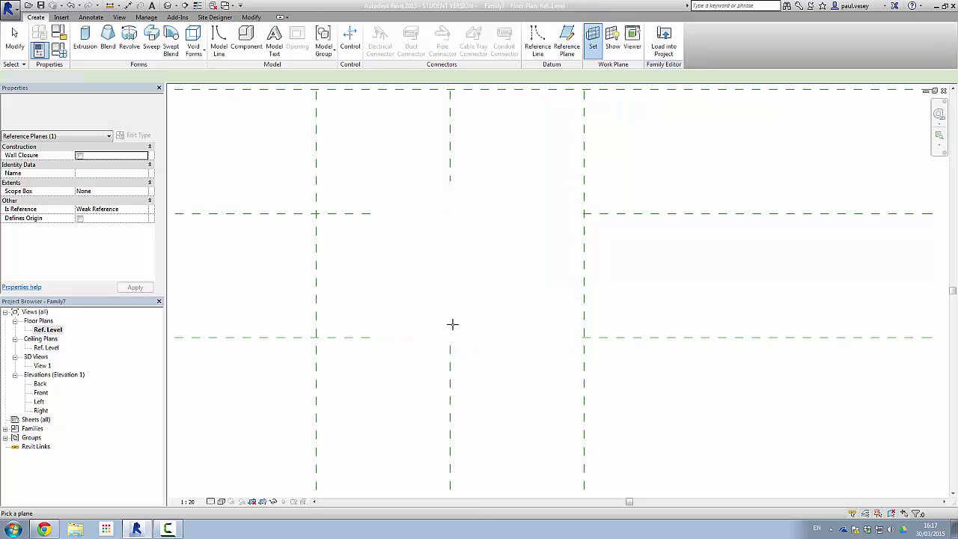
{"action": "left_click", "coordinate": [292, 337]}
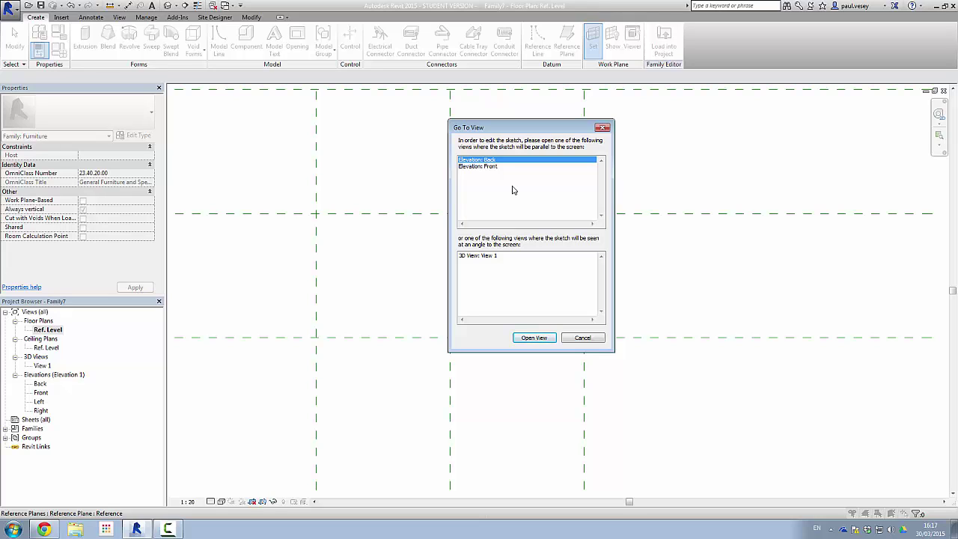
{"action": "double_click", "coordinate": [468, 166]}
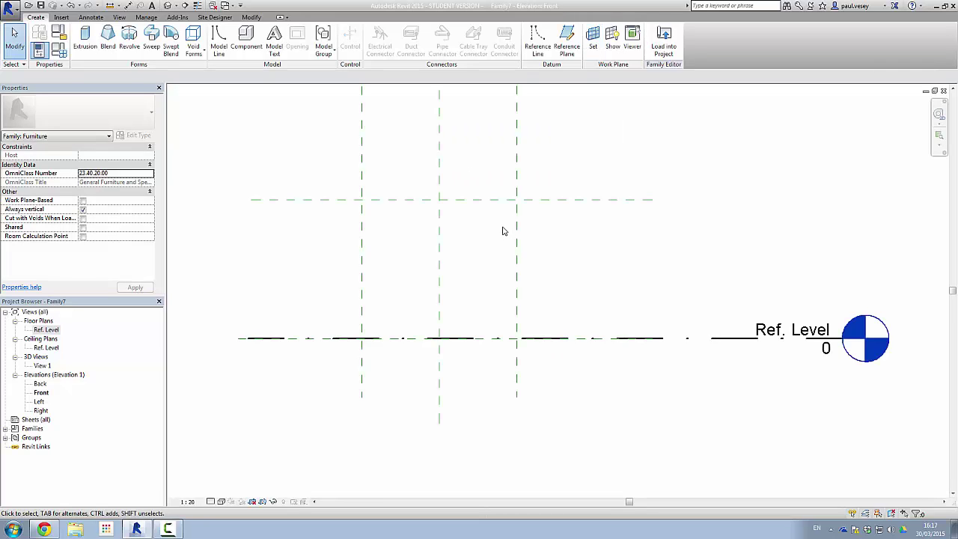
Step: Draw a horizontal reference plane in the Front elevation, about a third of the way from Ref. Level to the upper plane
{"action": "left_click", "coordinate": [568, 51]}
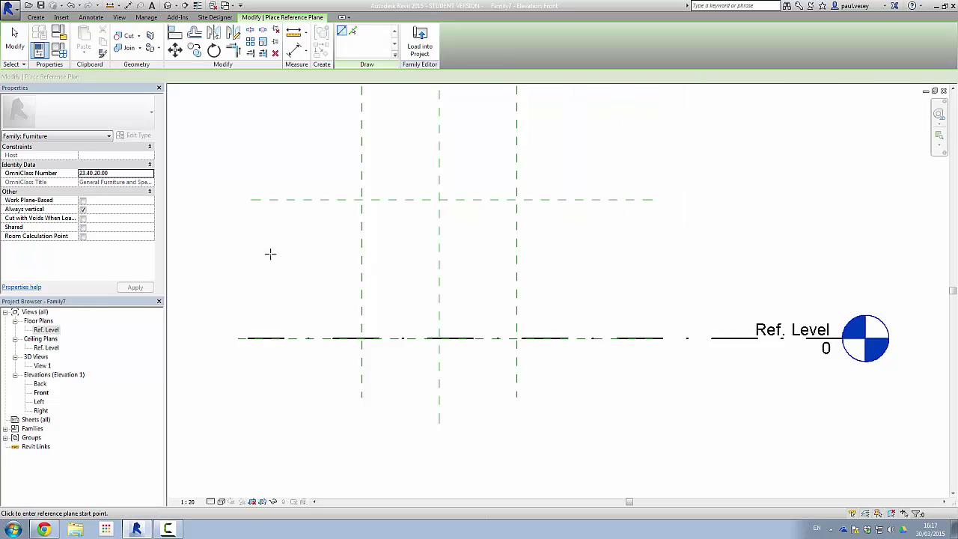
{"action": "left_click", "coordinate": [258, 293]}
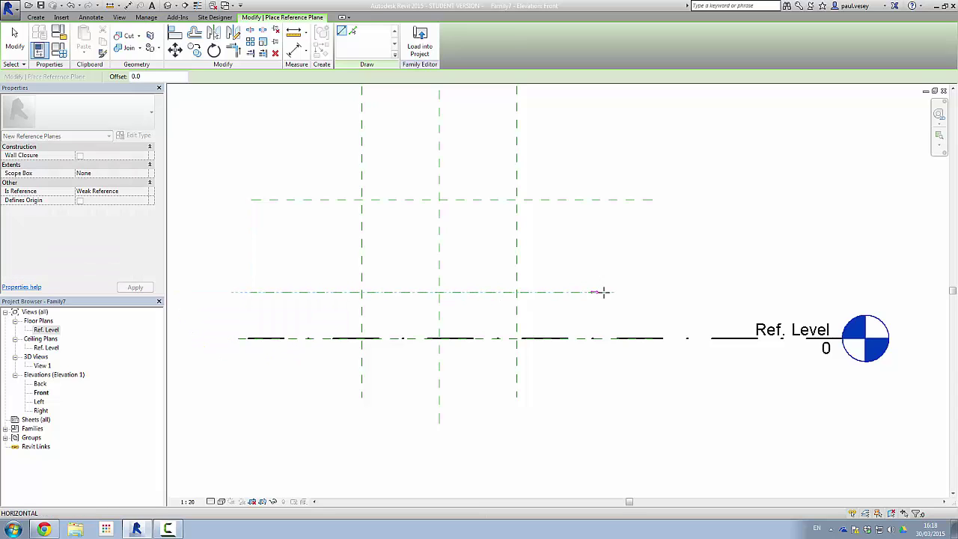
{"action": "left_click", "coordinate": [676, 292]}
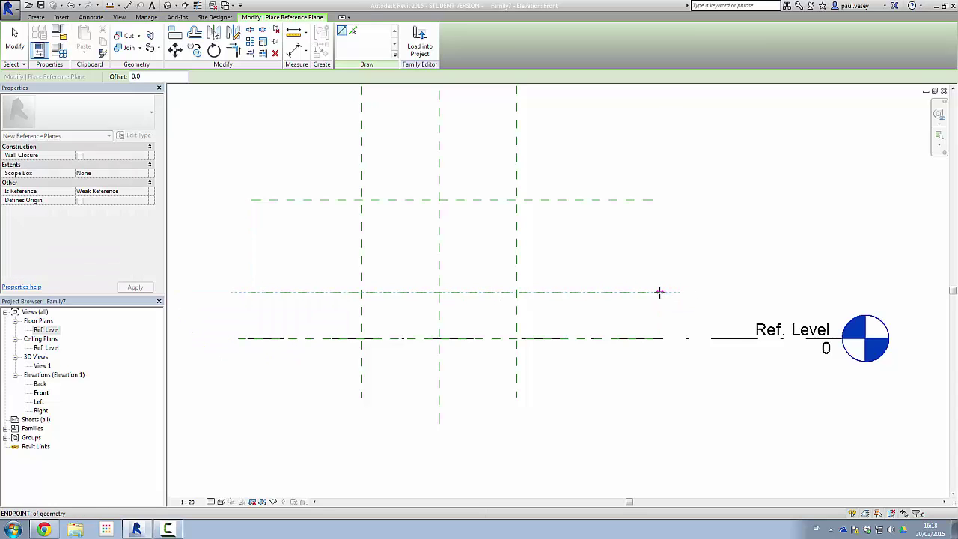
{"action": "left_click", "coordinate": [659, 293]}
{"action": "right_click", "coordinate": [634, 257]}
{"action": "left_click", "coordinate": [649, 265]}
{"action": "scroll", "coordinate": [412, 259], "scroll_direction": "up", "scroll_amount": 2}
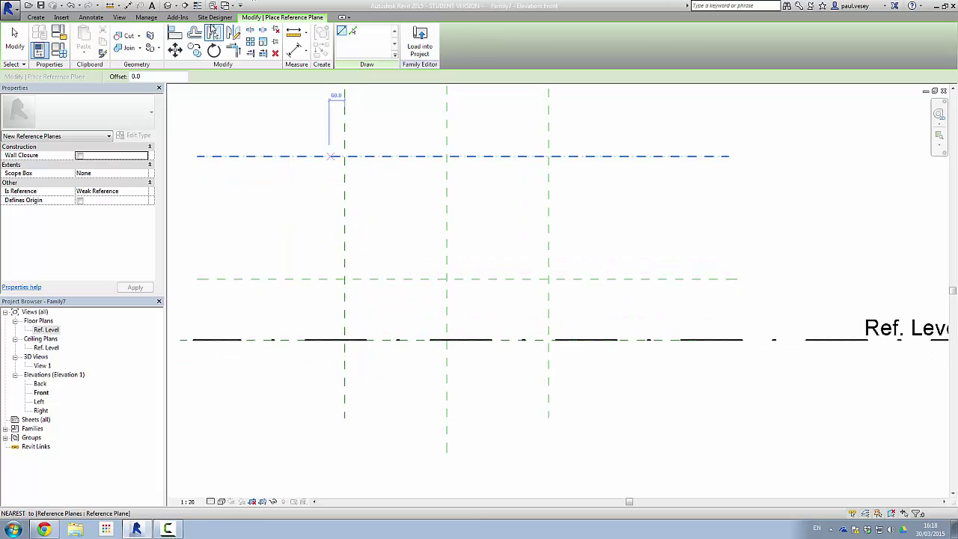
Step: Check the shape of the tube frame against the chair photo in Project1, and return to the family's Front elevation
{"action": "left_click", "coordinate": [232, 6]}
{"action": "left_click", "coordinate": [280, 17]}
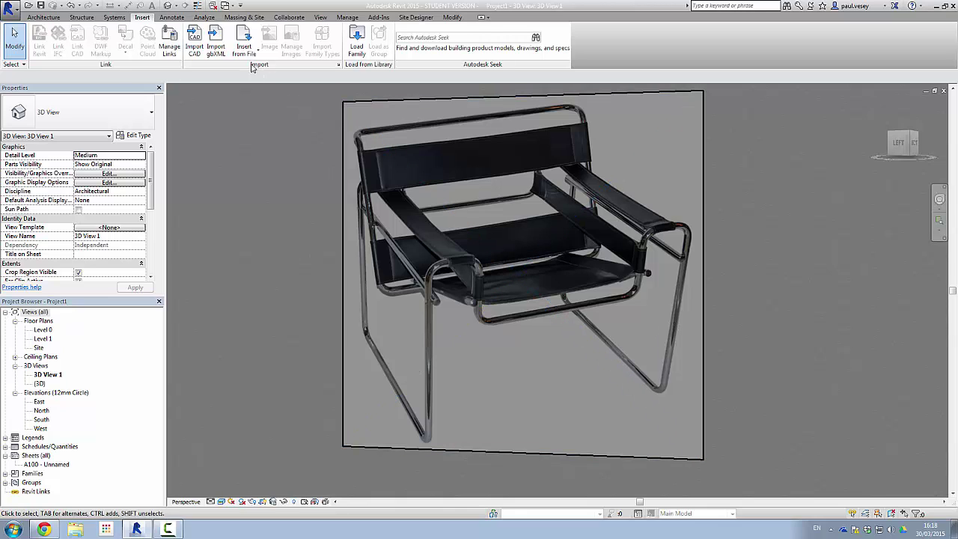
{"action": "left_click", "coordinate": [225, 5]}
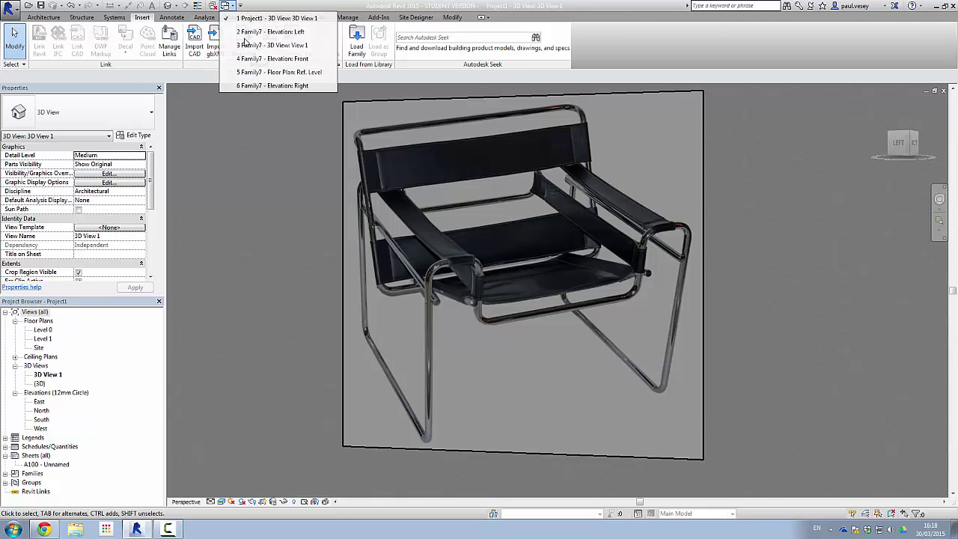
{"action": "left_click", "coordinate": [248, 45]}
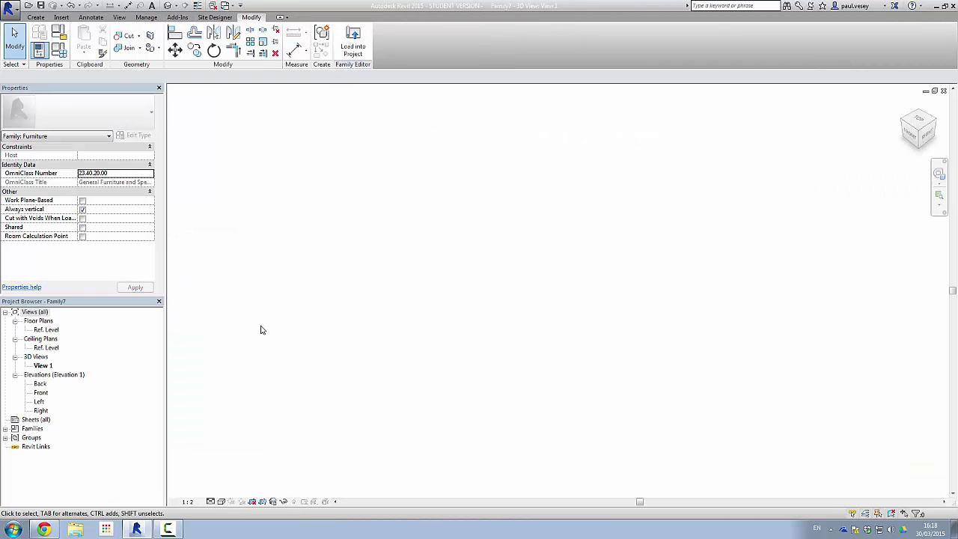
{"action": "double_click", "coordinate": [41, 393]}
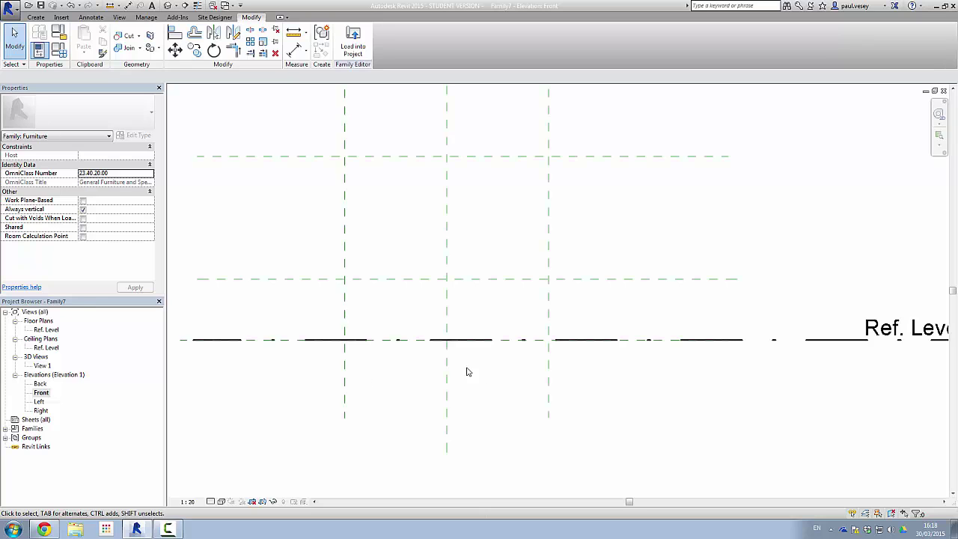
Step: Begin a sweep path at the intersection of the left and lower horizontal reference planes, with a 30 mm corner radius
{"action": "middle_click_drag", "start_coordinate": [412, 291], "coordinate": [344, 344]}
{"action": "scroll", "coordinate": [391, 324], "scroll_direction": "up", "scroll_amount": 2}
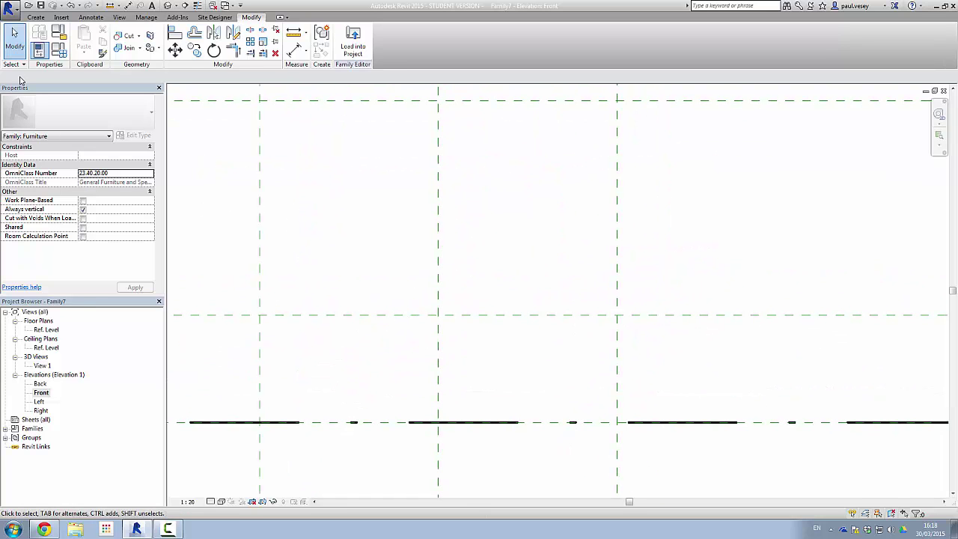
{"action": "left_click", "coordinate": [35, 16]}
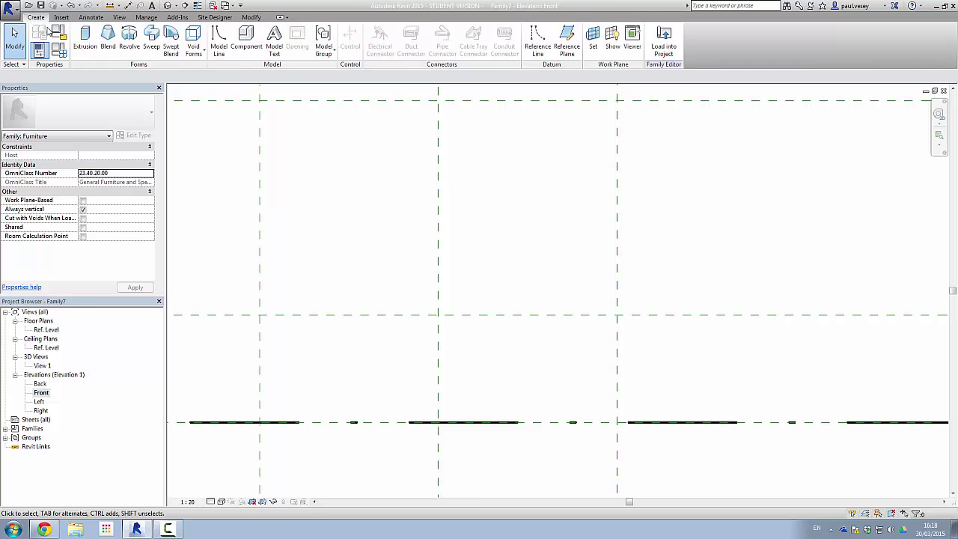
{"action": "left_click", "coordinate": [152, 45]}
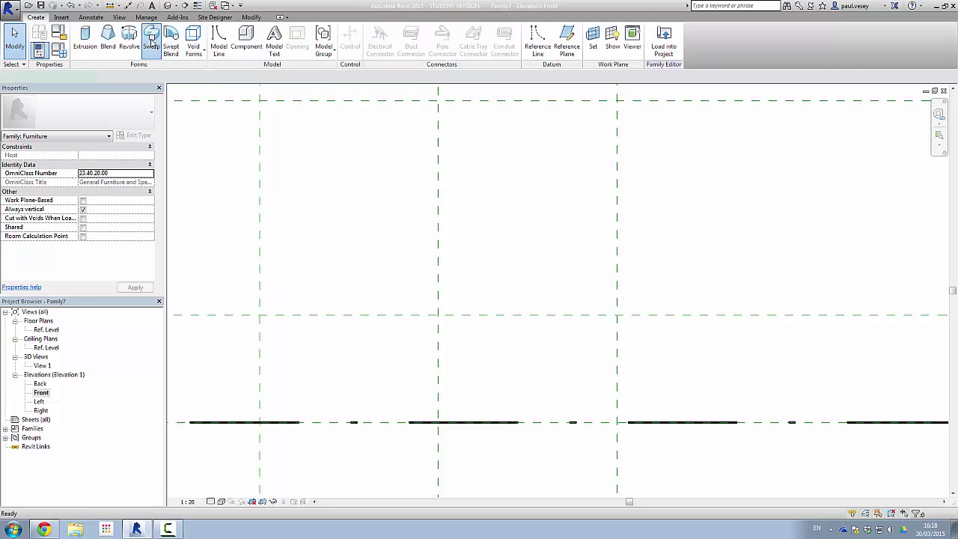
{"action": "left_click", "coordinate": [456, 34]}
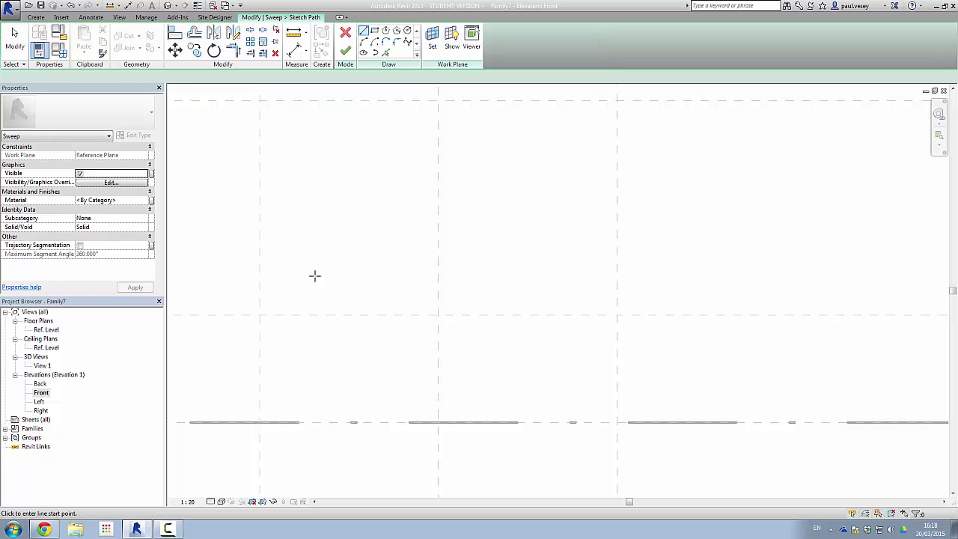
{"action": "left_click", "coordinate": [259, 314]}
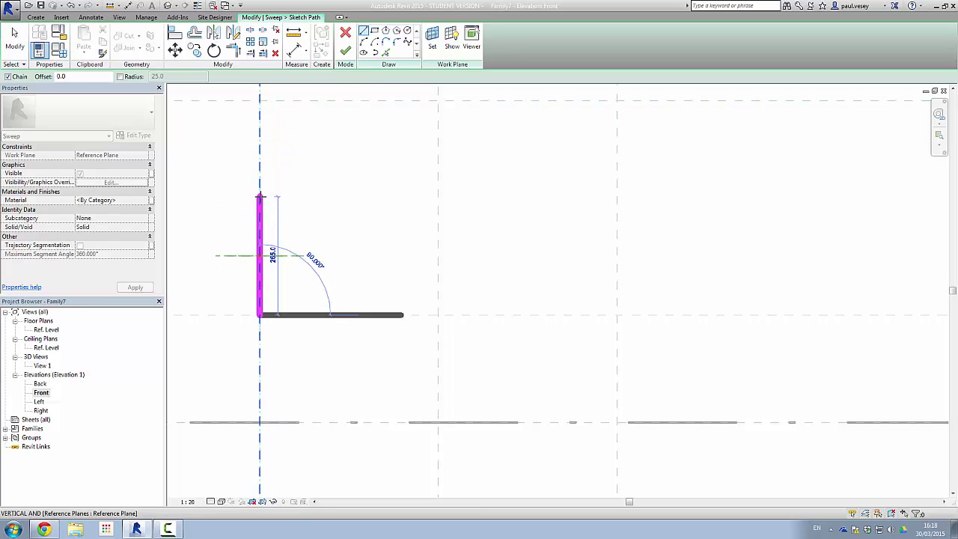
{"action": "left_click", "coordinate": [120, 77]}
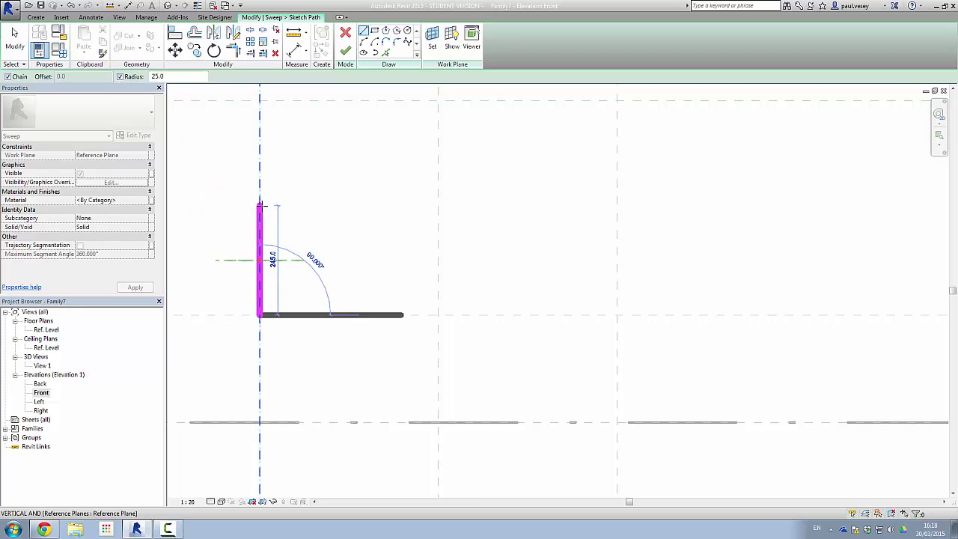
{"action": "double_click", "coordinate": [174, 77]}
{"action": "type", "text": "30"}
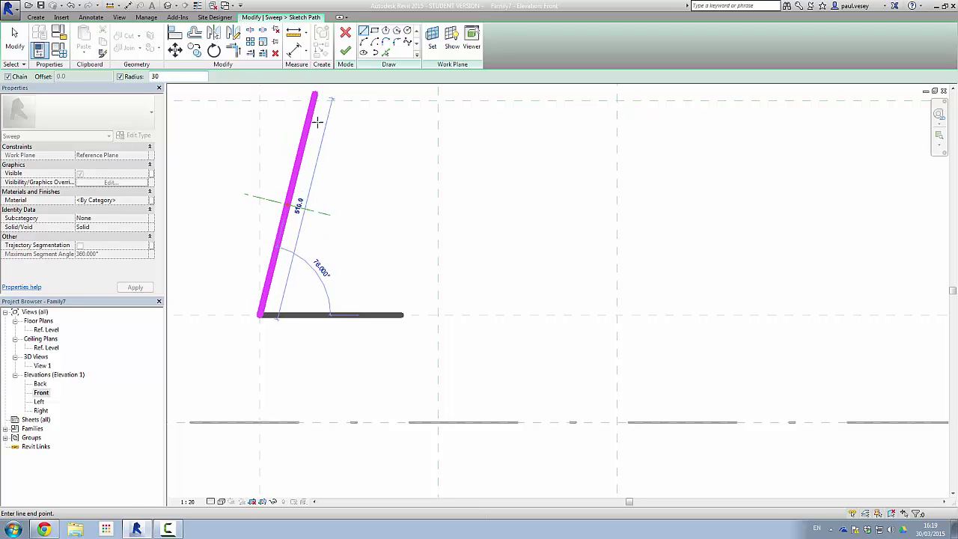
{"action": "key", "text": "Return"}
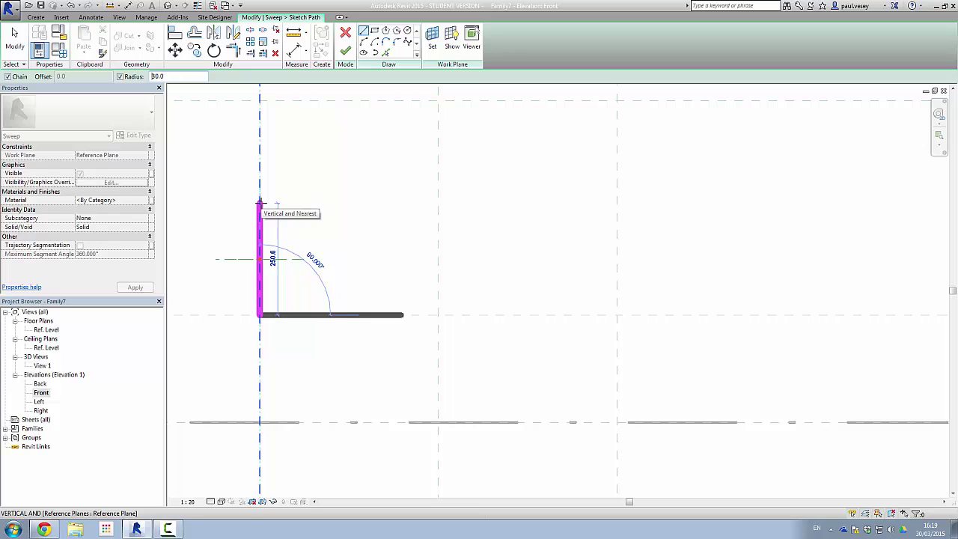
Step: Sketch the path's left hook with lines about 250 mm up, 100 mm inward and 120 mm down, and end the chain
{"action": "left_click", "coordinate": [260, 202]}
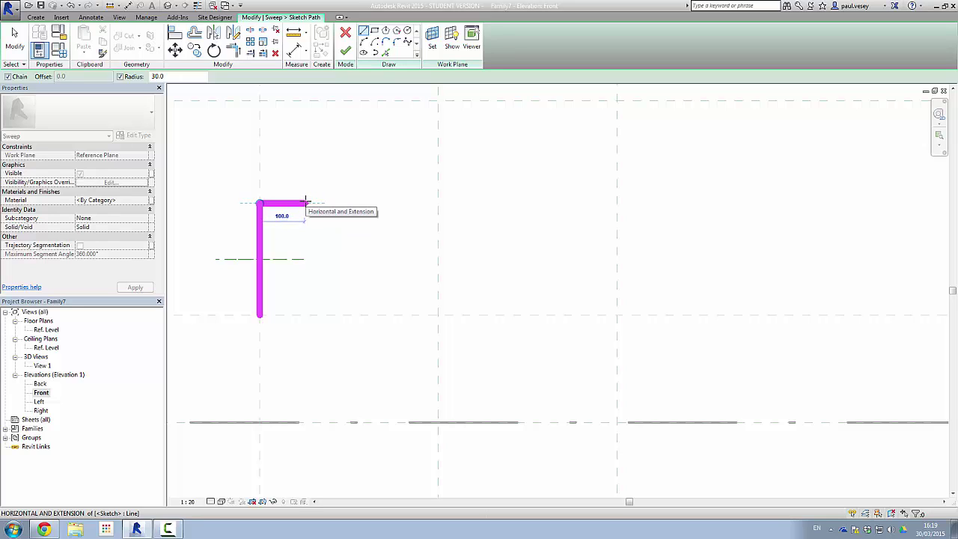
{"action": "left_click", "coordinate": [305, 202]}
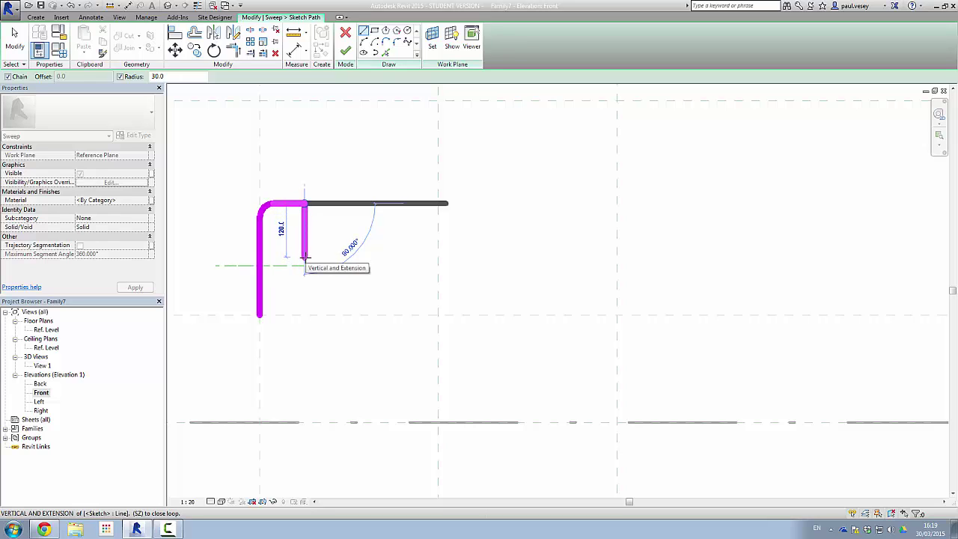
{"action": "left_click", "coordinate": [304, 257]}
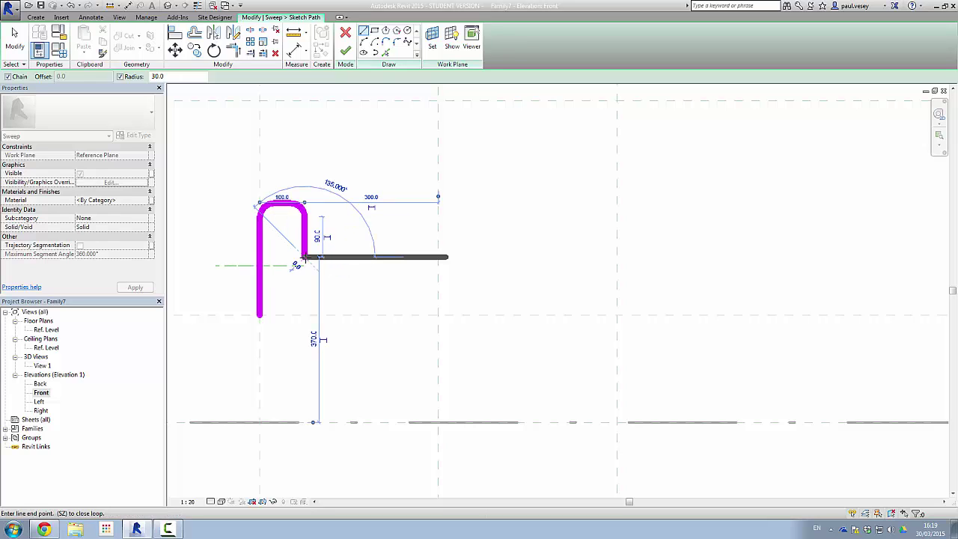
{"action": "right_click", "coordinate": [305, 258]}
{"action": "left_click", "coordinate": [345, 267]}
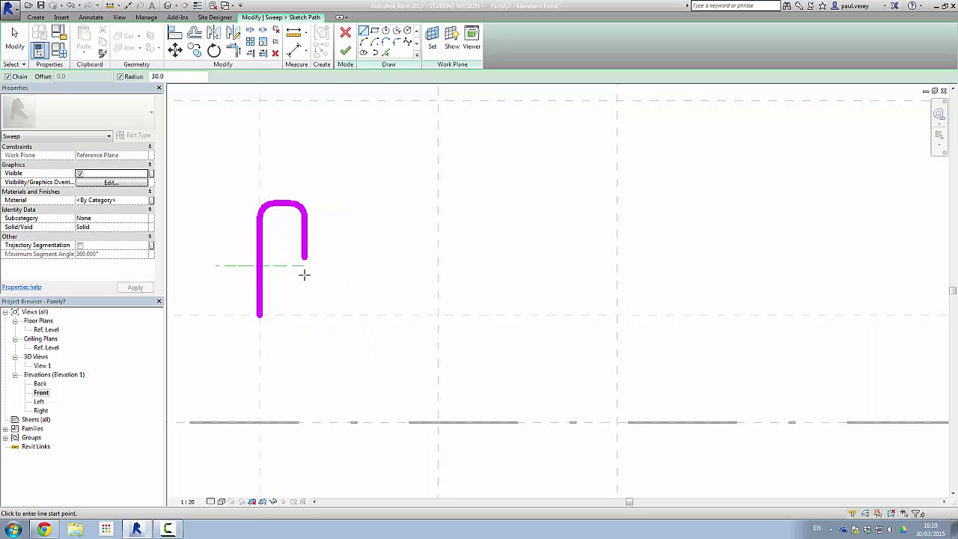
Step: Sketch the path's right hook about 250 mm up, 100 mm inward and 120 mm down, join it to the left hook, and finish the path
{"action": "left_click", "coordinate": [617, 314]}
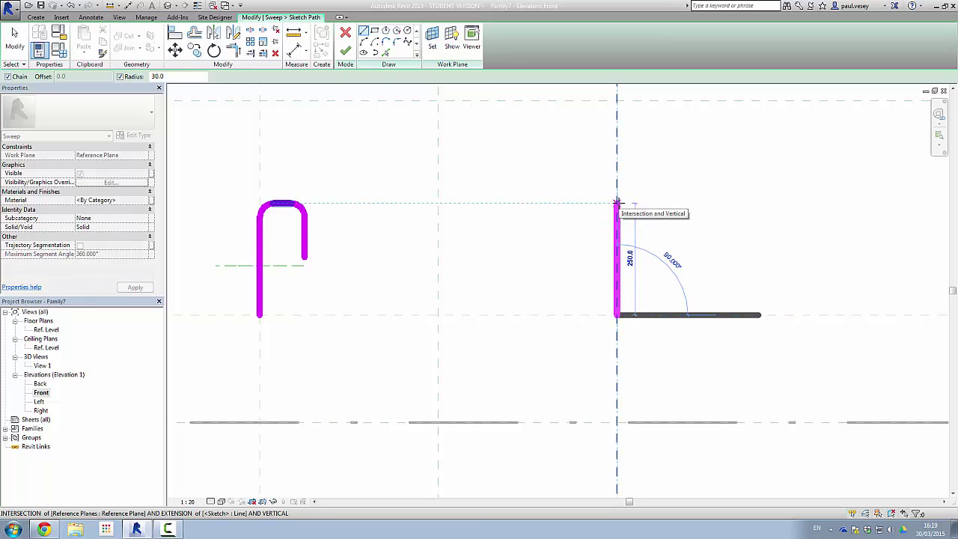
{"action": "left_click", "coordinate": [617, 202]}
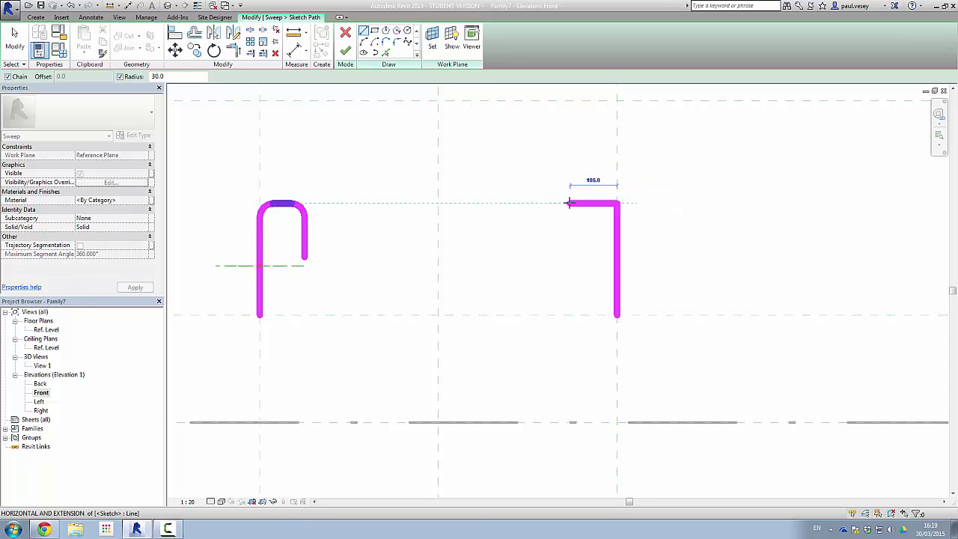
{"action": "left_click", "coordinate": [570, 201]}
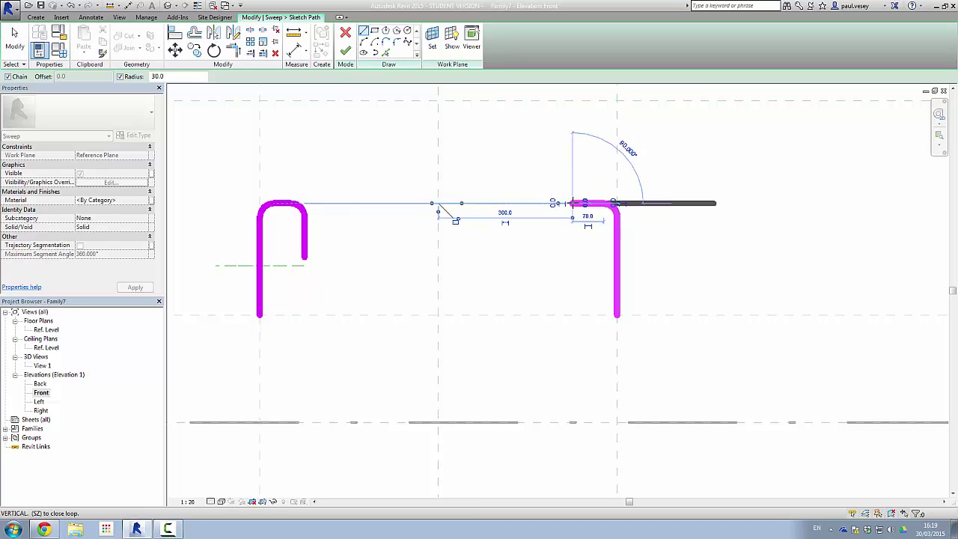
{"action": "left_click", "coordinate": [572, 255]}
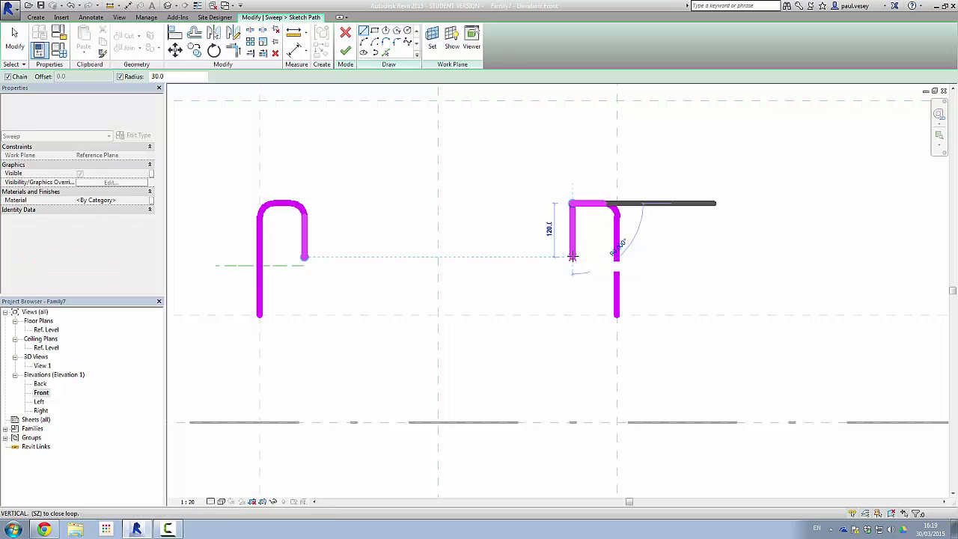
{"action": "left_click", "coordinate": [305, 257]}
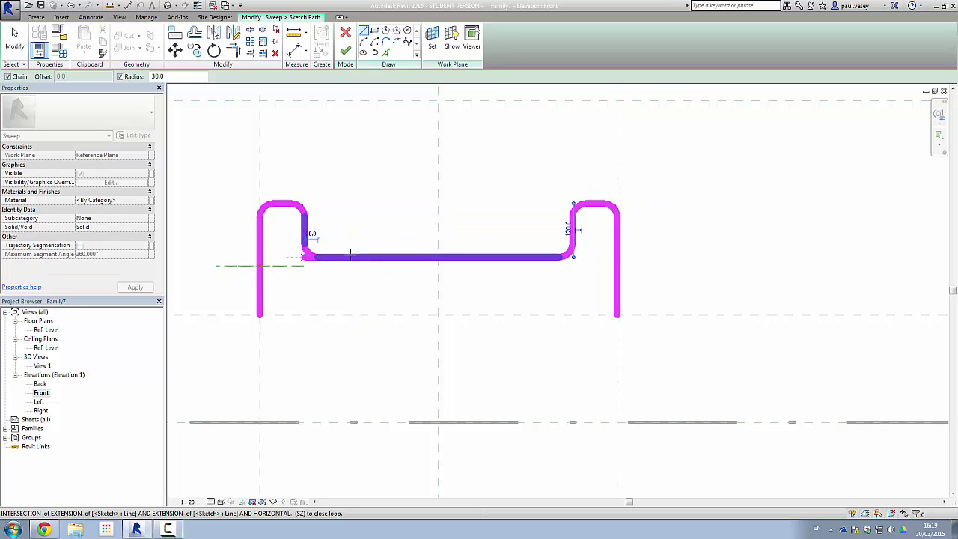
{"action": "right_click", "coordinate": [340, 303]}
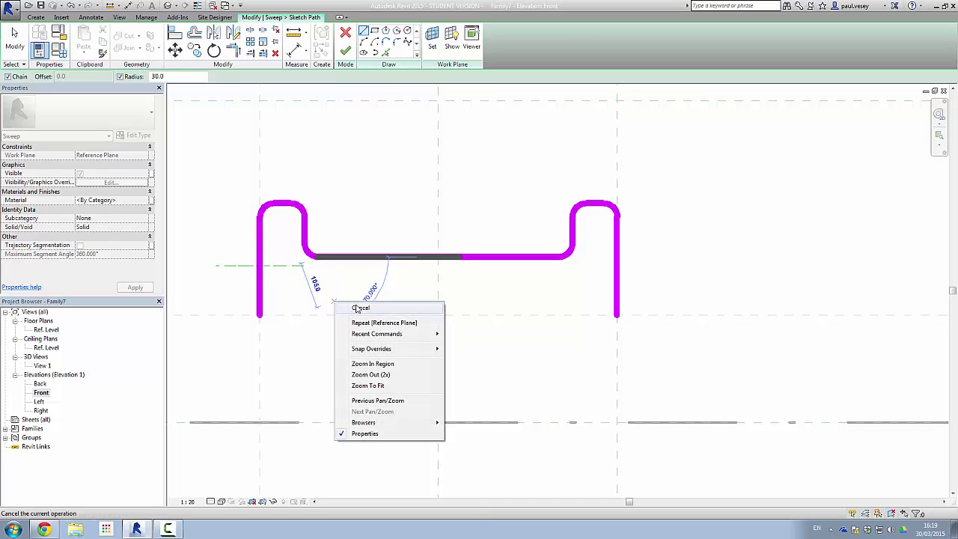
{"action": "left_click", "coordinate": [357, 307]}
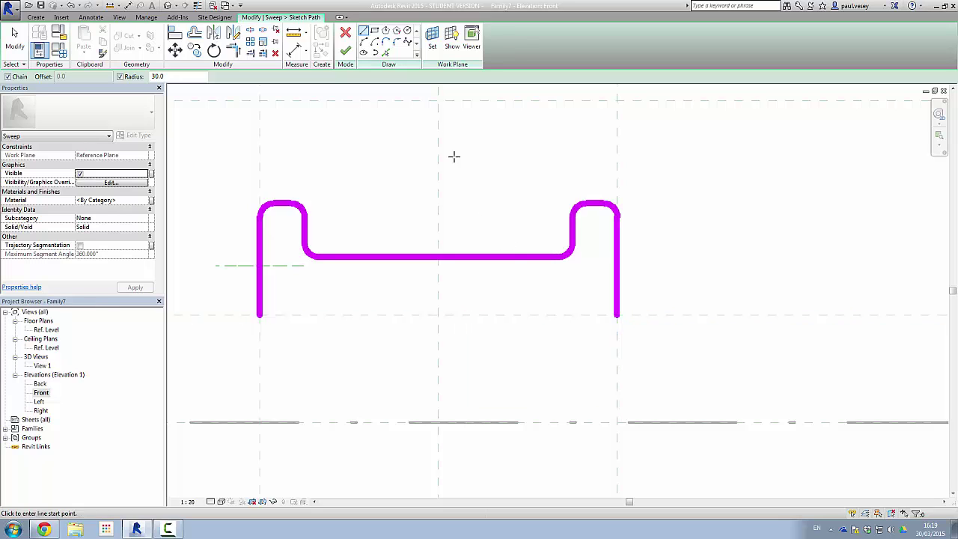
{"action": "left_click", "coordinate": [346, 52]}
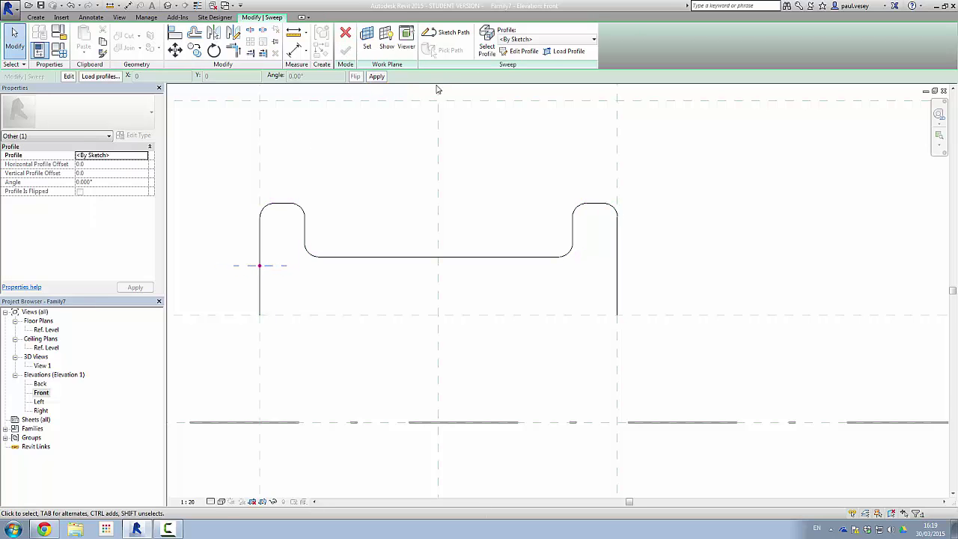
Step: Open the sweep profile for editing in the Ref. Level floor plan and set the view scale to 1:1
{"action": "left_click", "coordinate": [523, 51]}
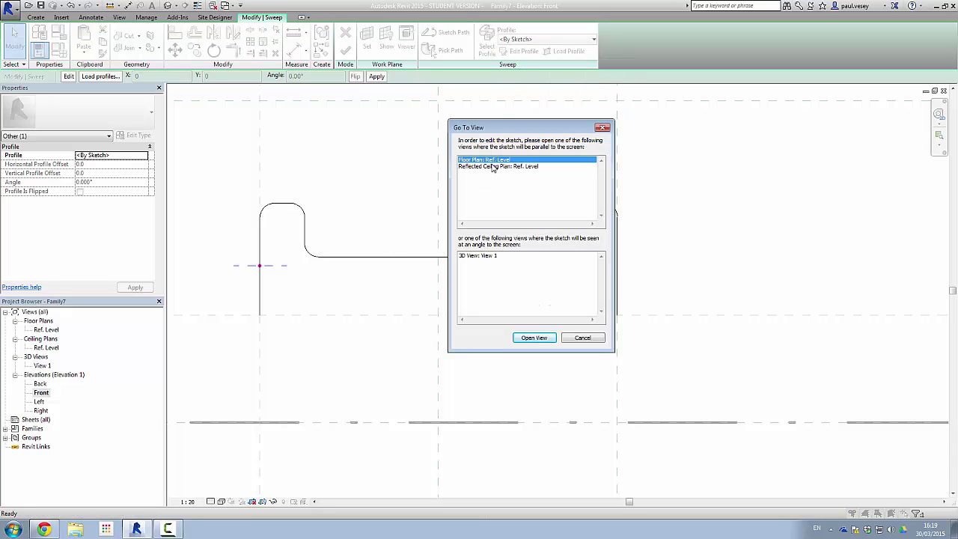
{"action": "double_click", "coordinate": [493, 161]}
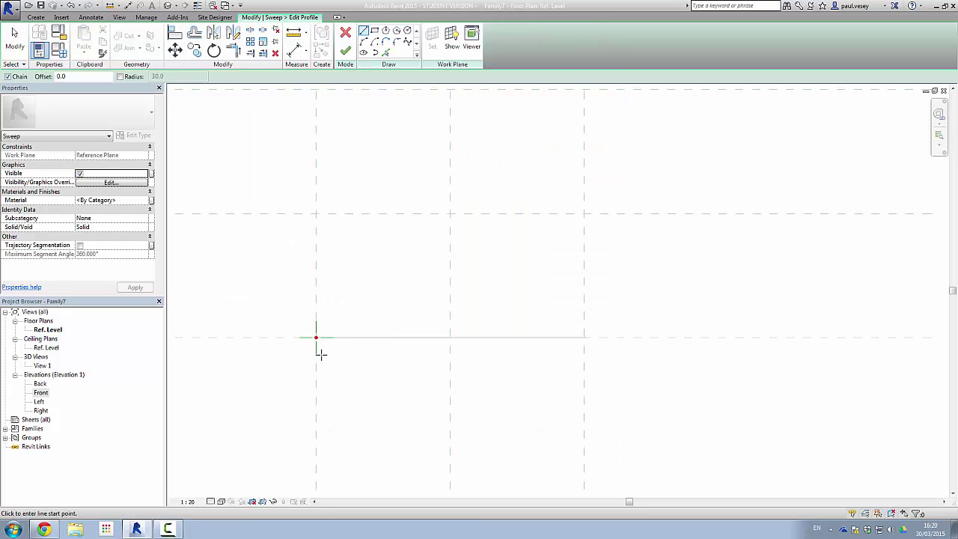
{"action": "middle_click_drag", "start_coordinate": [324, 337], "coordinate": [408, 313]}
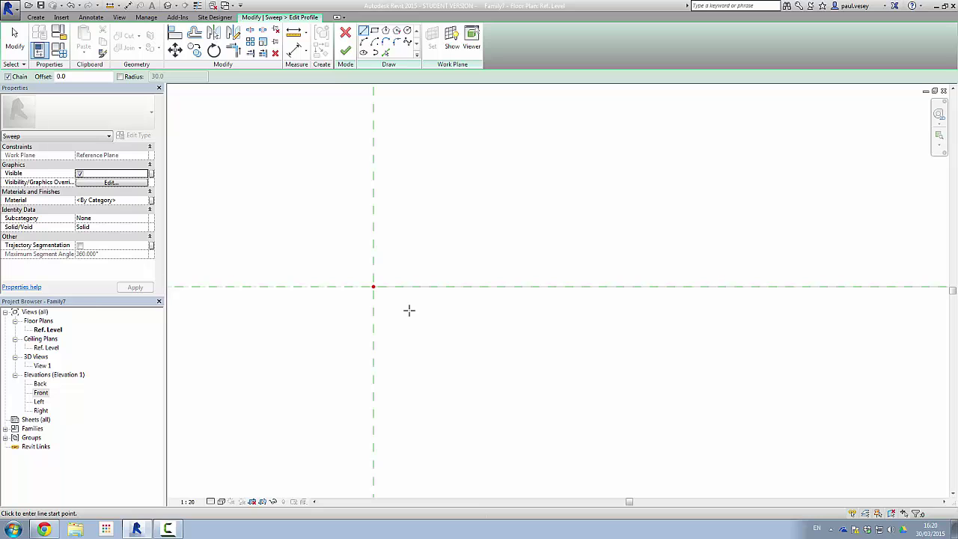
{"action": "left_click", "coordinate": [188, 502]}
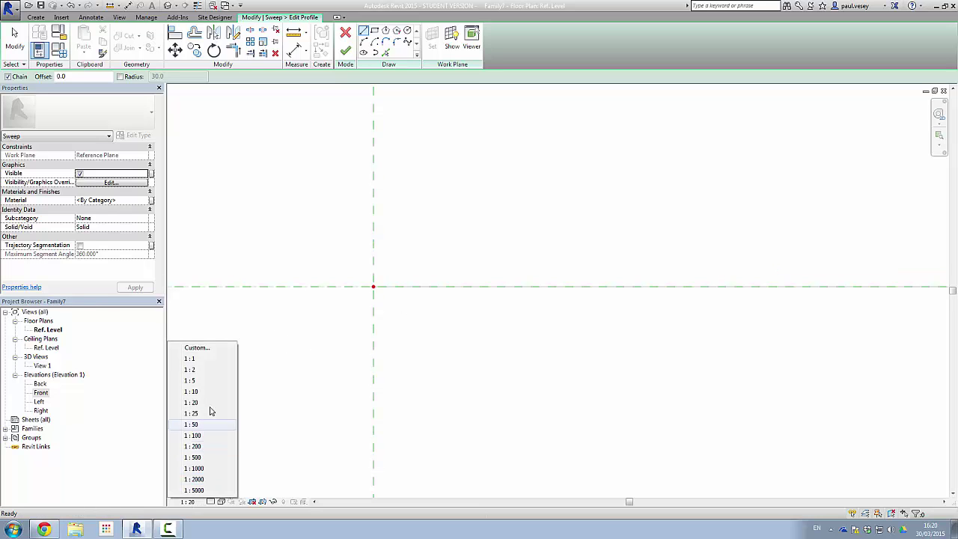
{"action": "left_click", "coordinate": [196, 358]}
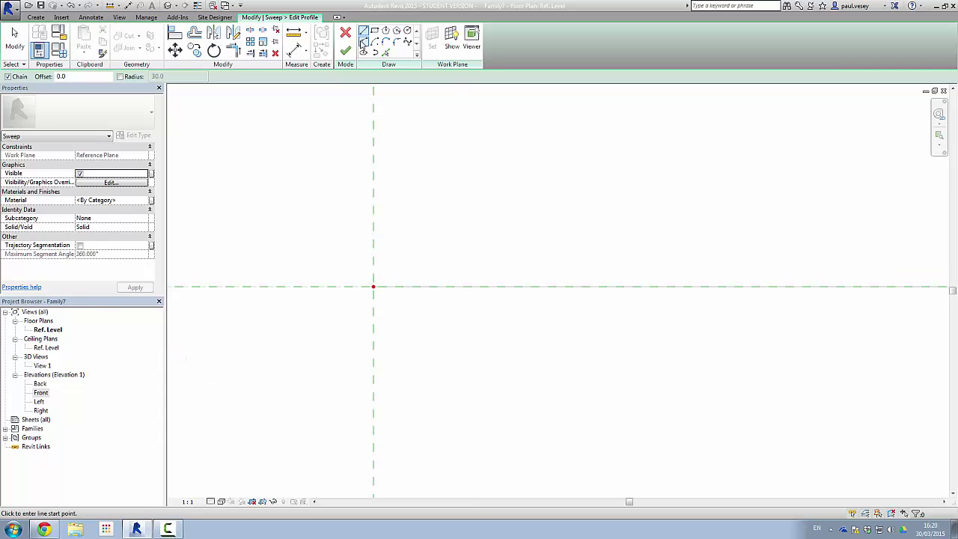
Step: Draw a circular profile of 10 mm radius centred on the path's profile point, and complete the sweep
{"action": "left_click", "coordinate": [407, 30]}
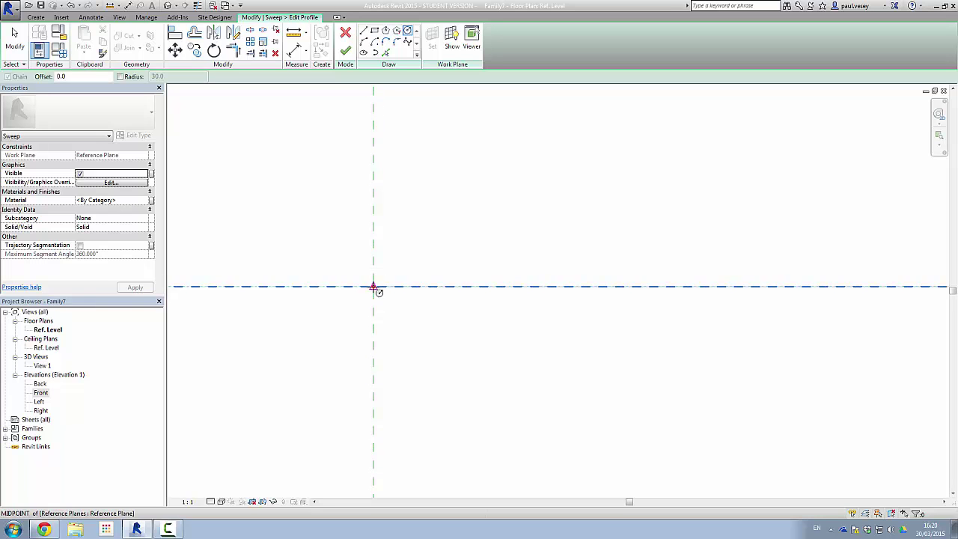
{"action": "left_click", "coordinate": [373, 286]}
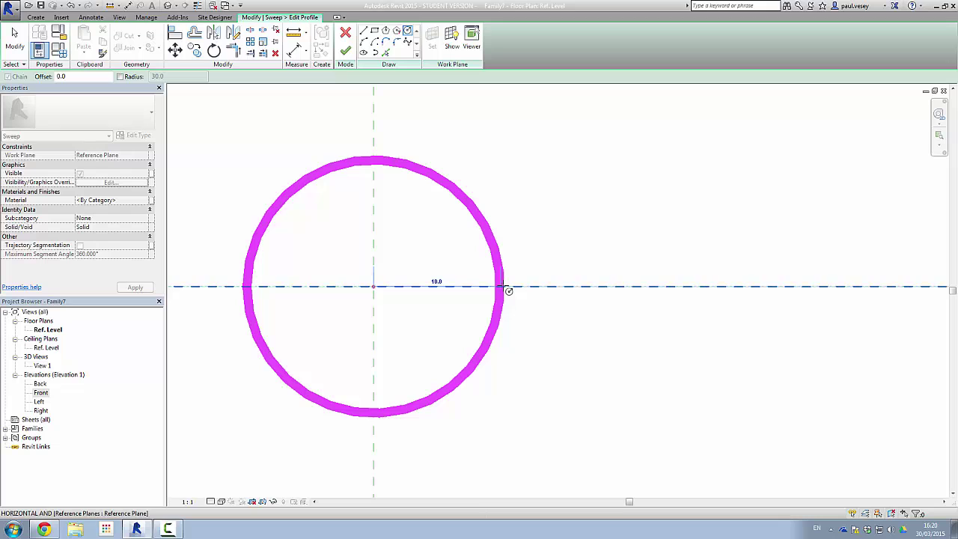
{"action": "left_click", "coordinate": [502, 287]}
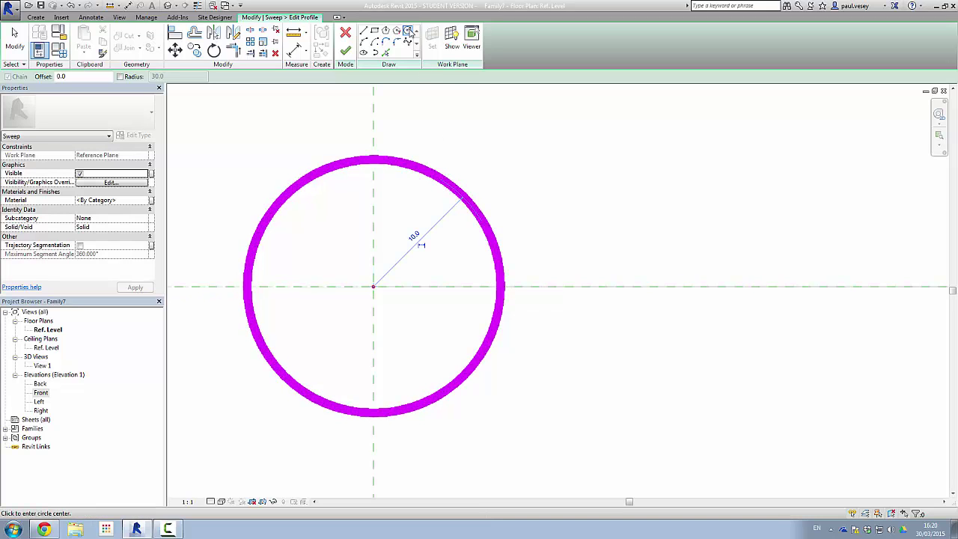
{"action": "left_click", "coordinate": [344, 53]}
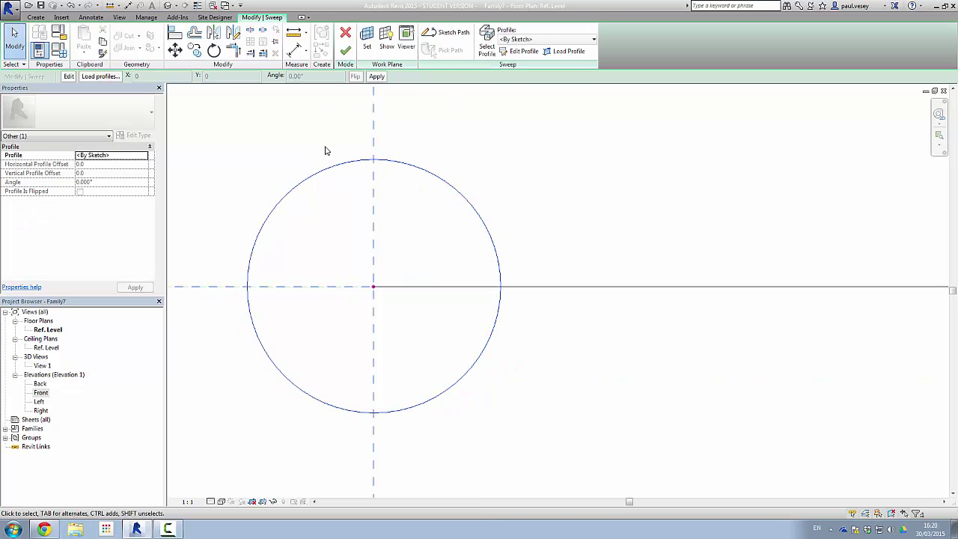
{"action": "left_click", "coordinate": [345, 51]}
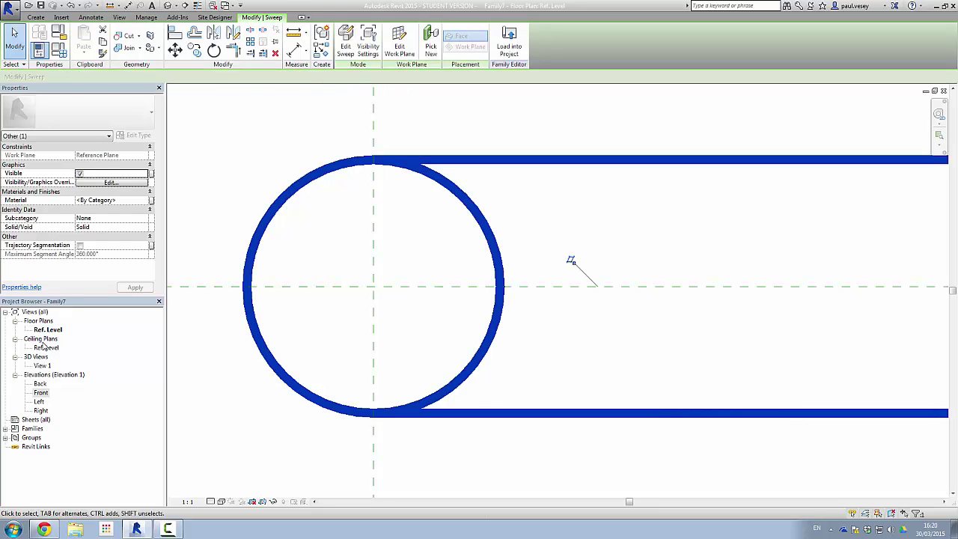
Step: Check the swept tube in the 3D view and return to the Ref. Level floor plan
{"action": "double_click", "coordinate": [42, 365]}
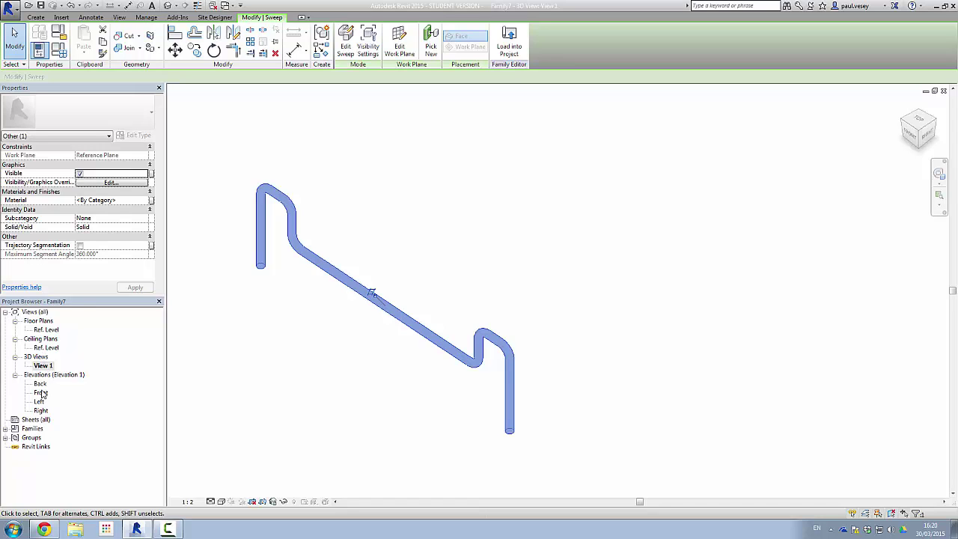
{"action": "double_click", "coordinate": [46, 331]}
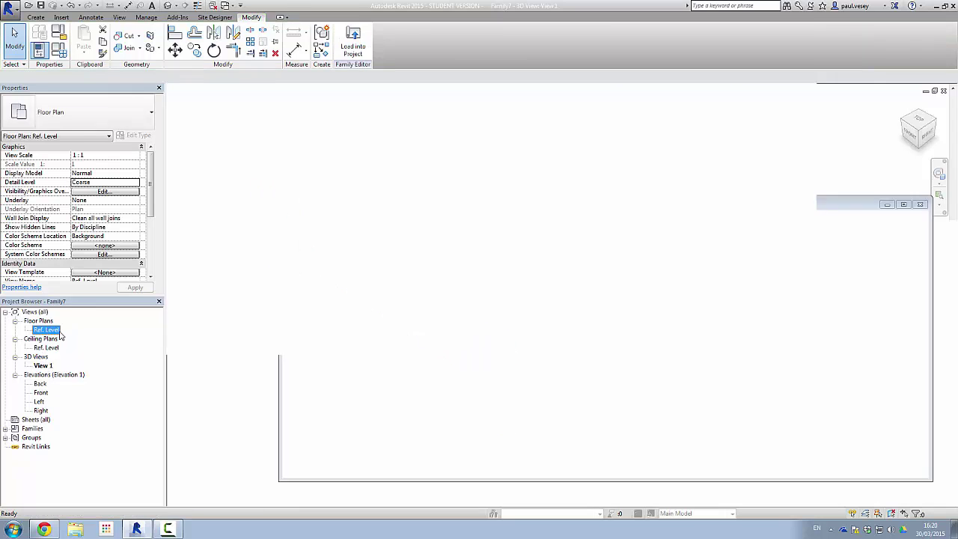
{"action": "scroll", "coordinate": [441, 273], "scroll_direction": "down", "scroll_amount": 5}
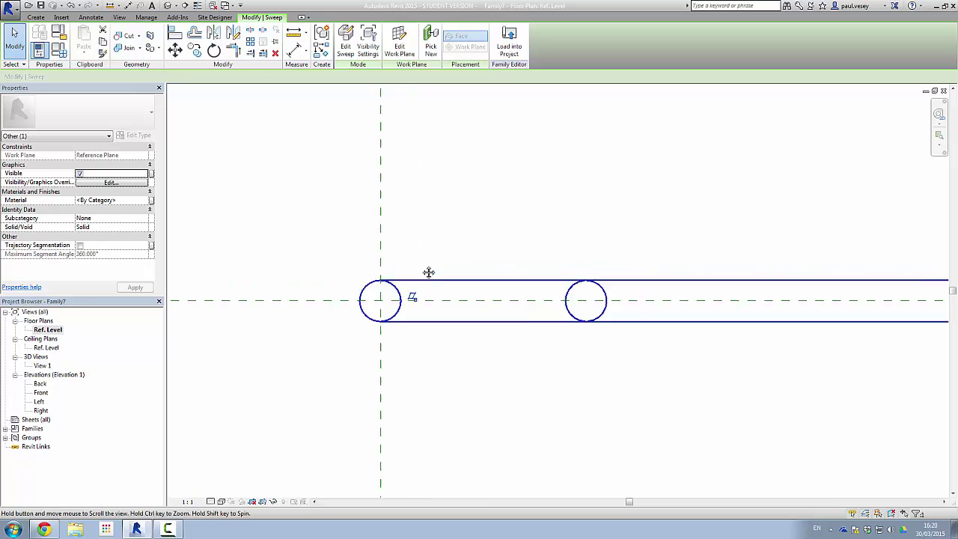
{"action": "scroll", "coordinate": [449, 307], "scroll_direction": "down", "scroll_amount": 2}
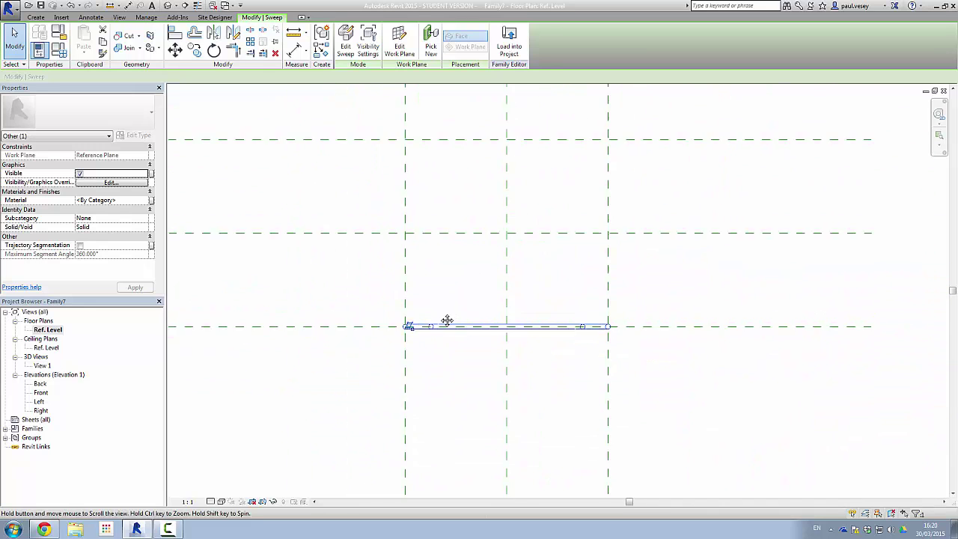
Step: Set the work plane to the rearmost horizontal reference plane, picked in the floor plan, and open the Back elevation
{"action": "left_click", "coordinate": [447, 173]}
{"action": "left_click", "coordinate": [455, 217]}
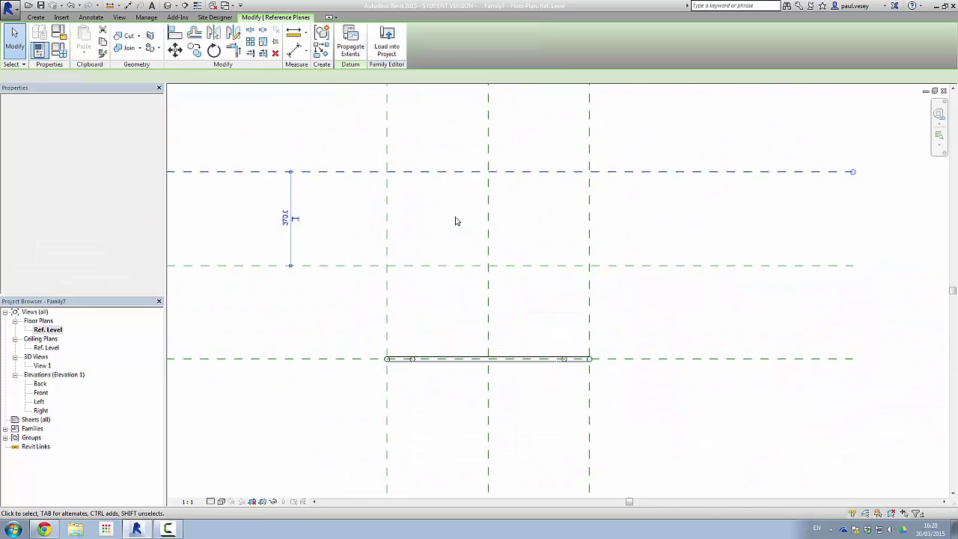
{"action": "left_click", "coordinate": [34, 21]}
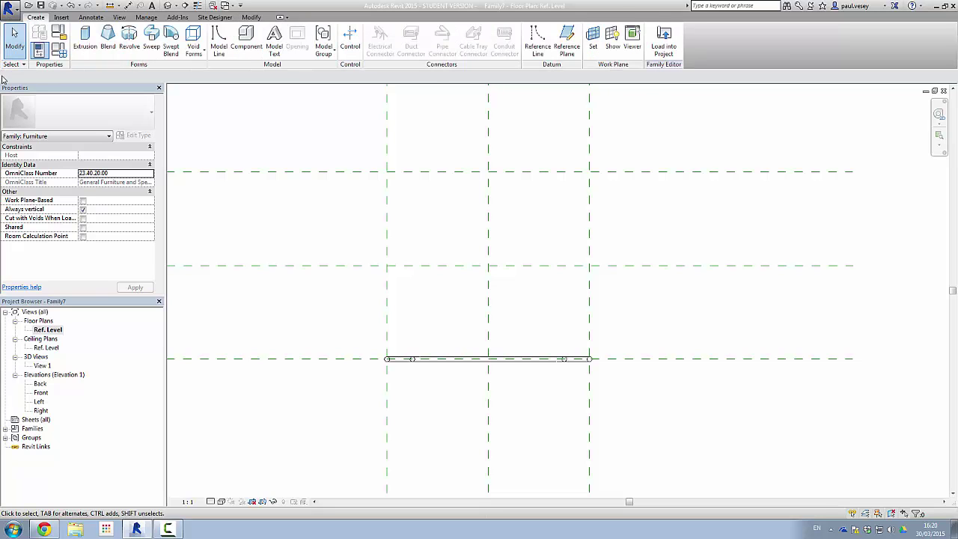
{"action": "left_click", "coordinate": [592, 41]}
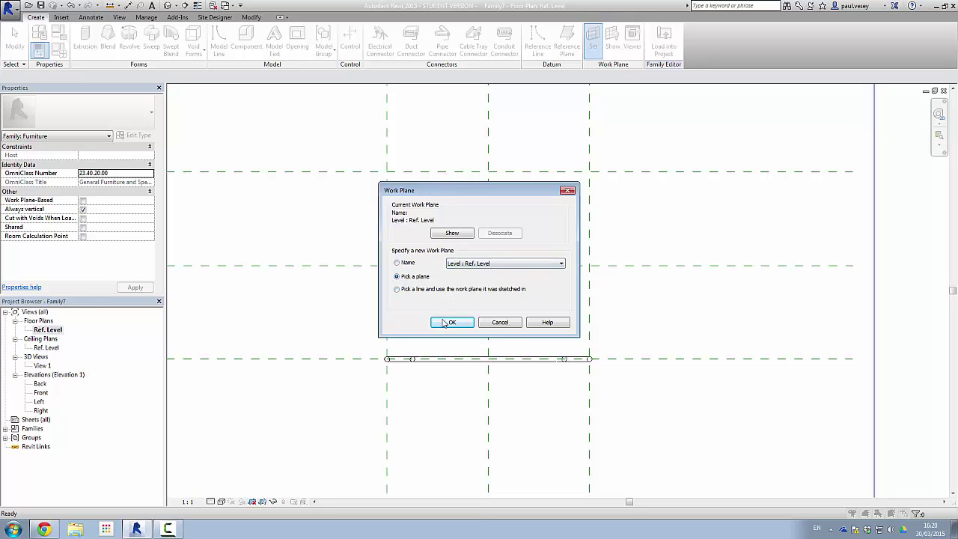
{"action": "left_click", "coordinate": [450, 322]}
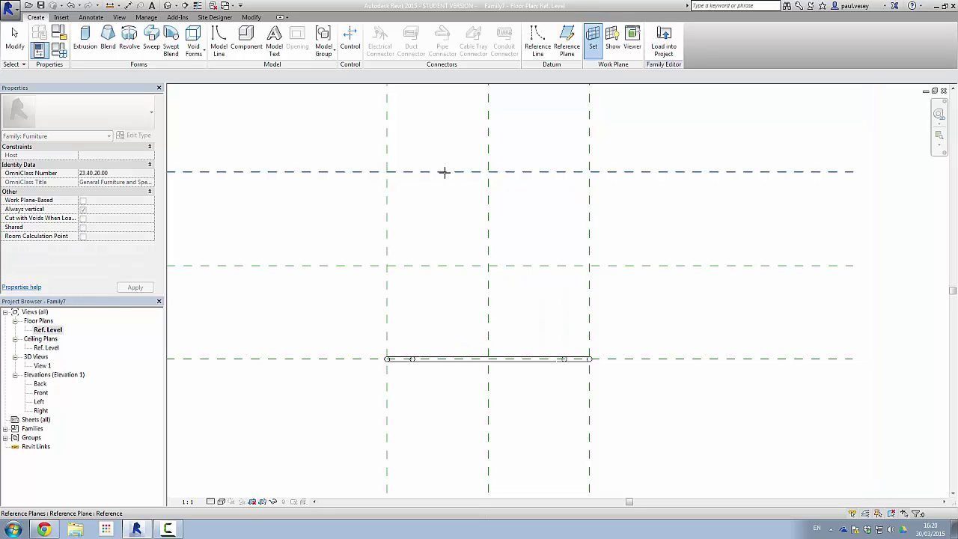
{"action": "left_click", "coordinate": [444, 173]}
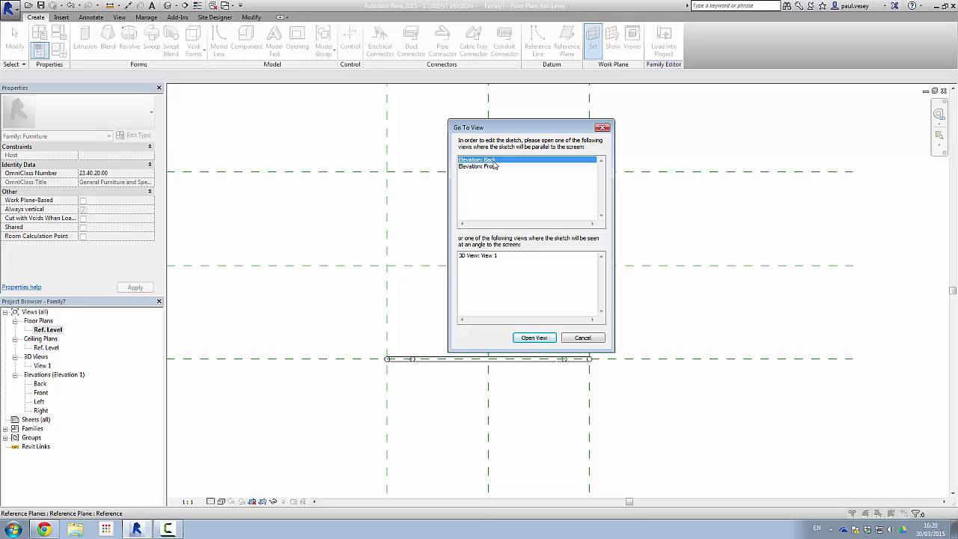
{"action": "double_click", "coordinate": [480, 160]}
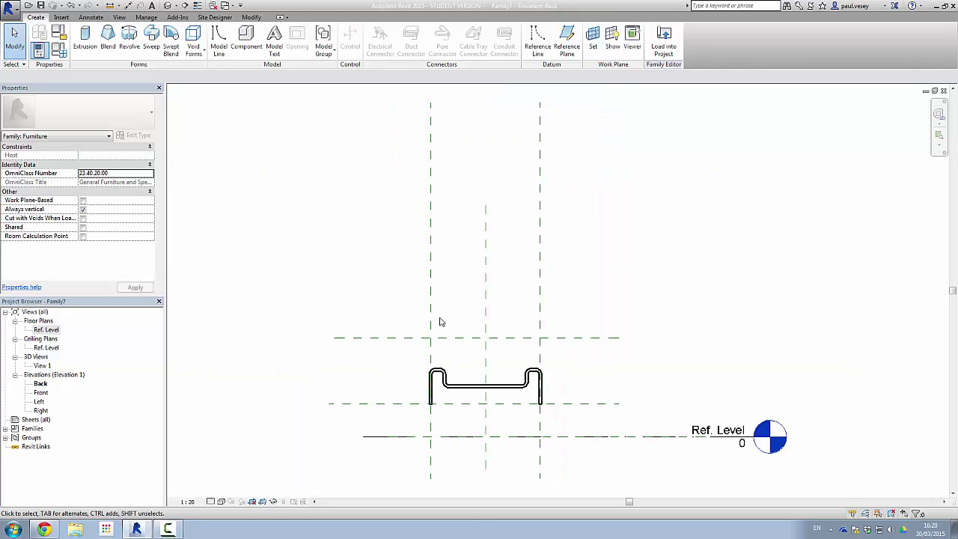
Step: Start a sweep path sketch in the Back elevation with lines rounded at a 30 mm corner radius
{"action": "middle_click_drag", "start_coordinate": [463, 294], "coordinate": [389, 198]}
{"action": "scroll", "coordinate": [417, 280], "scroll_direction": "up", "scroll_amount": 4}
{"action": "scroll", "coordinate": [391, 247], "scroll_direction": "up", "scroll_amount": 2}
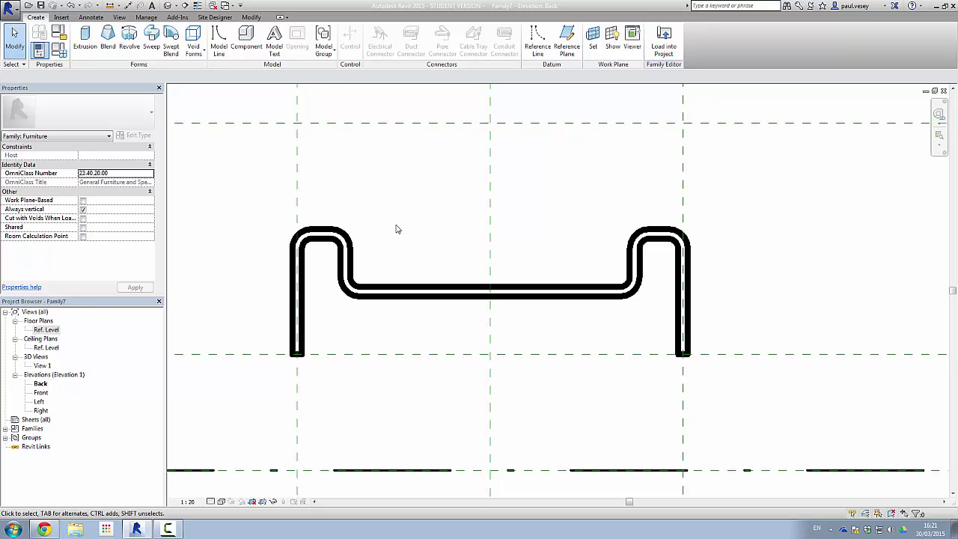
{"action": "left_click", "coordinate": [152, 37]}
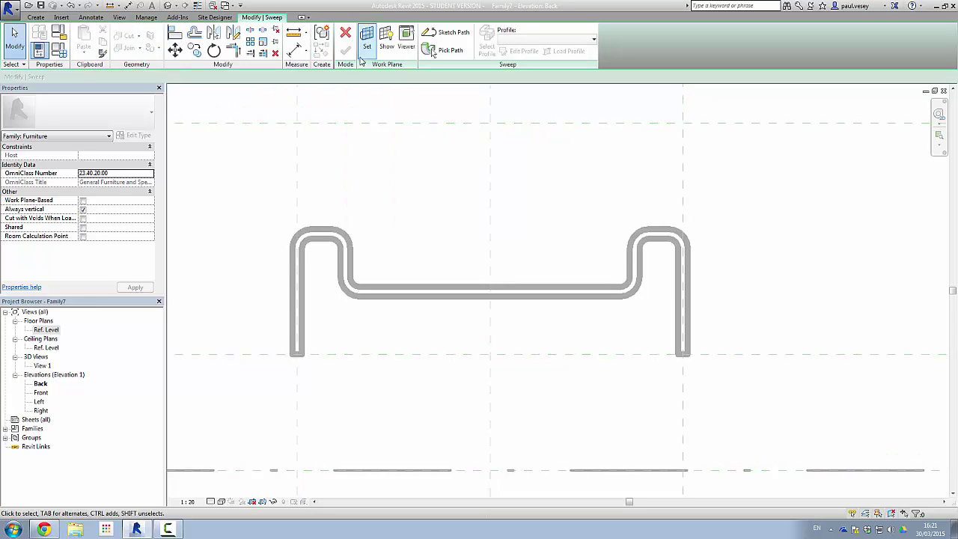
{"action": "left_click", "coordinate": [439, 36]}
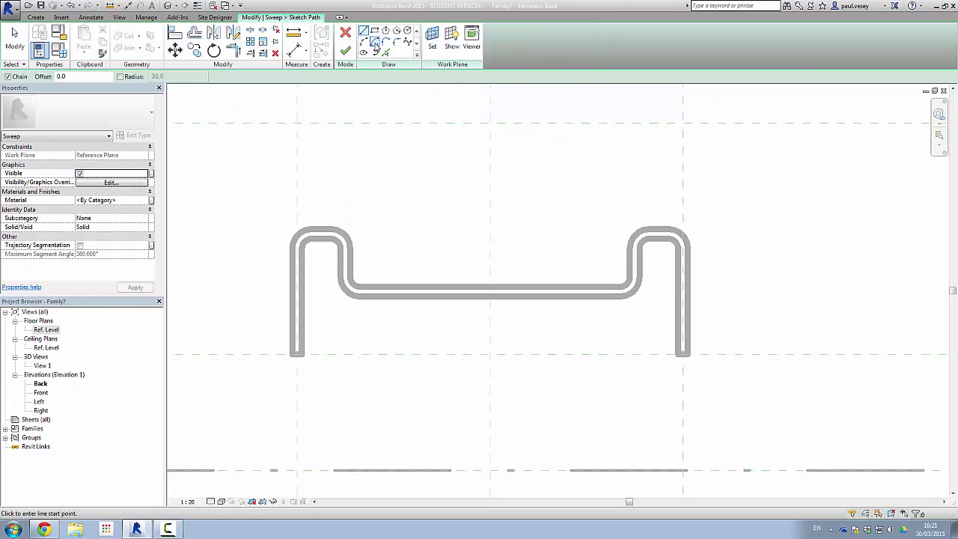
{"action": "left_click", "coordinate": [120, 77]}
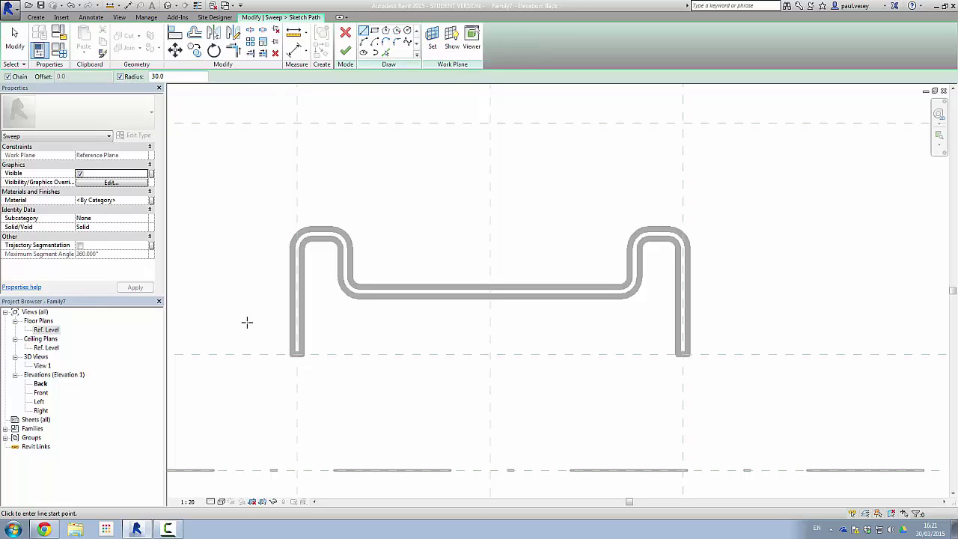
Step: Trace the left end of the existing tube with path lines: up the leg, 100 mm across, and 100 mm down
{"action": "left_click", "coordinate": [296, 353]}
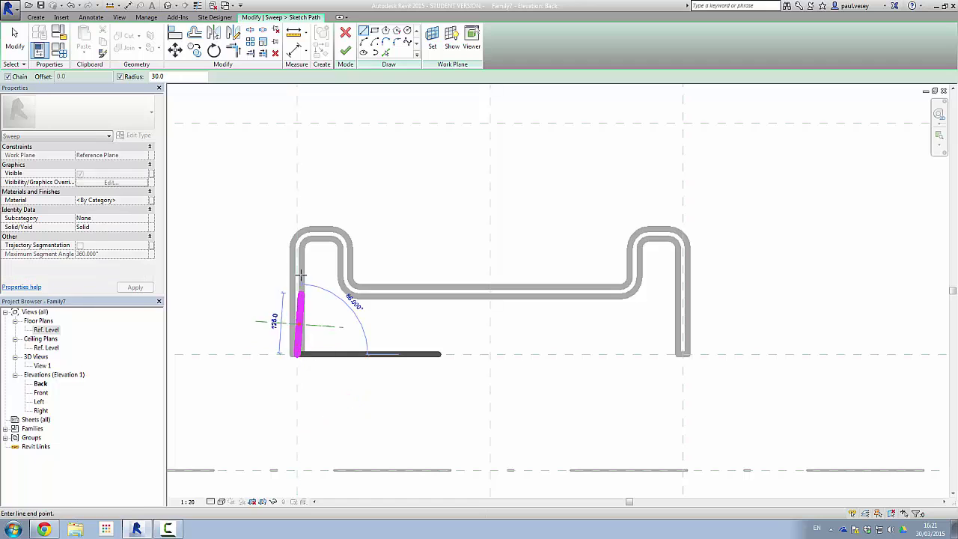
{"action": "scroll", "coordinate": [297, 234], "scroll_direction": "up", "scroll_amount": 4}
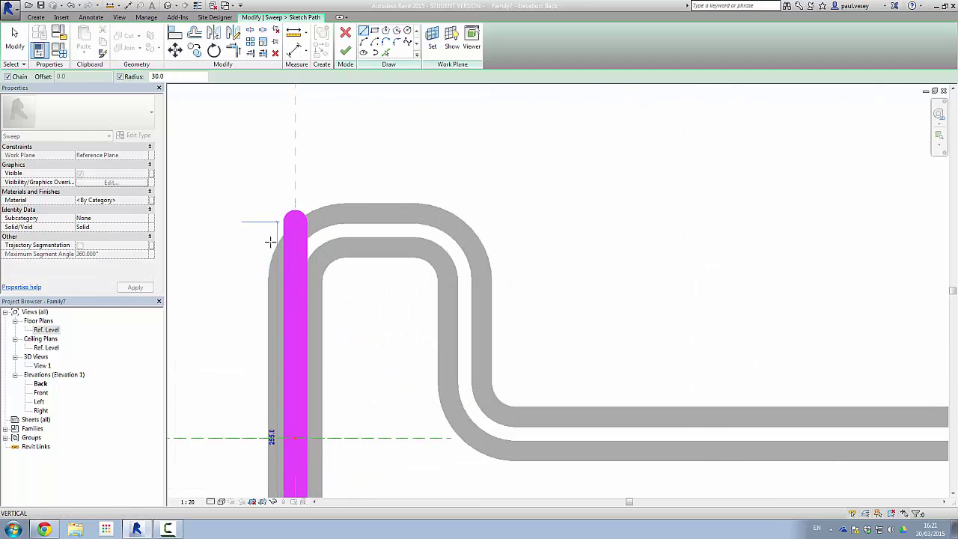
{"action": "scroll", "coordinate": [293, 246], "scroll_direction": "down", "scroll_amount": 3}
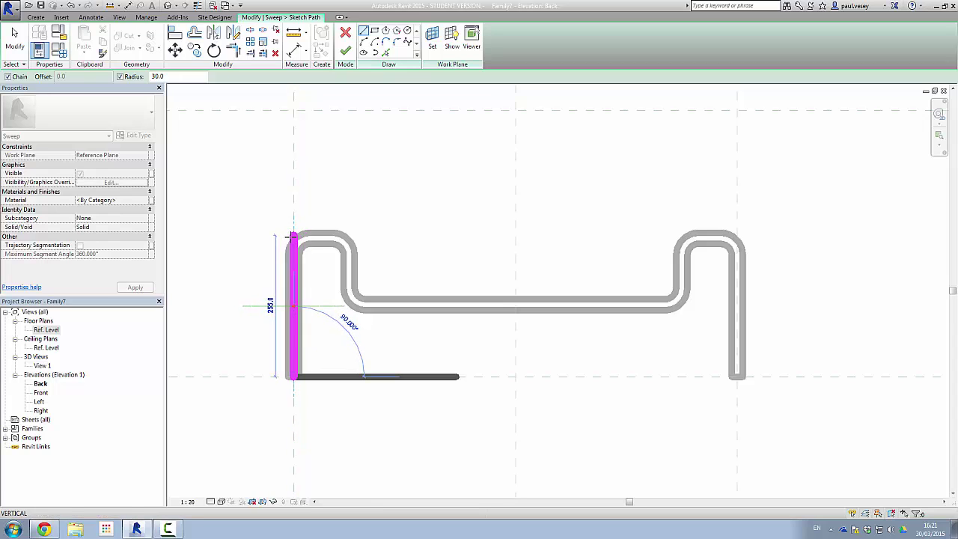
{"action": "left_click", "coordinate": [294, 237]}
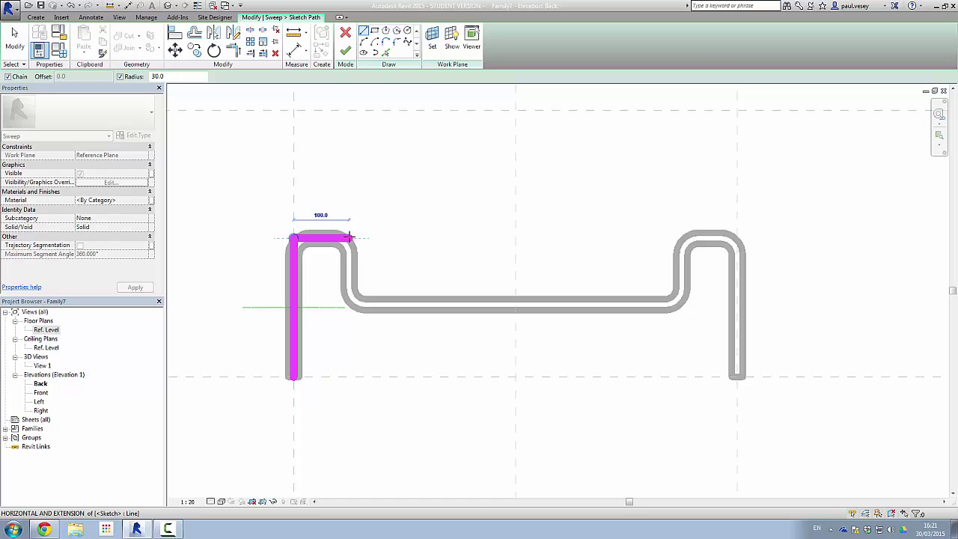
{"action": "left_click", "coordinate": [348, 238]}
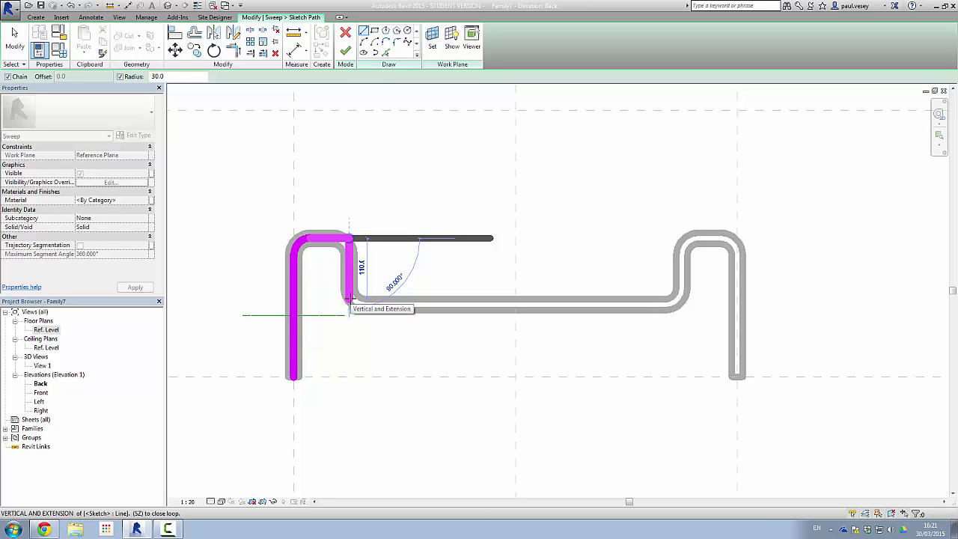
{"action": "scroll", "coordinate": [349, 298], "scroll_direction": "down", "scroll_amount": 1}
{"action": "scroll", "coordinate": [349, 298], "scroll_direction": "up", "scroll_amount": 5}
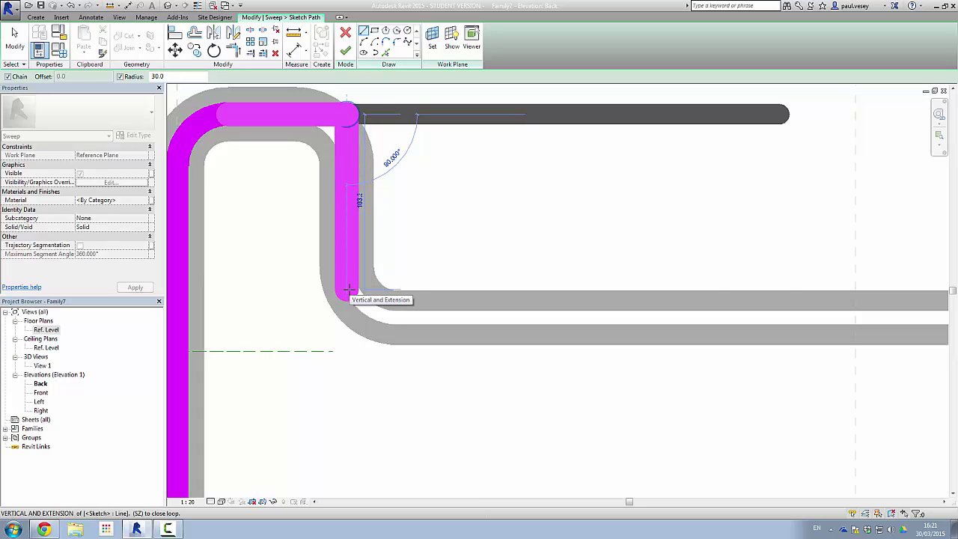
{"action": "scroll", "coordinate": [347, 288], "scroll_direction": "down", "scroll_amount": 2}
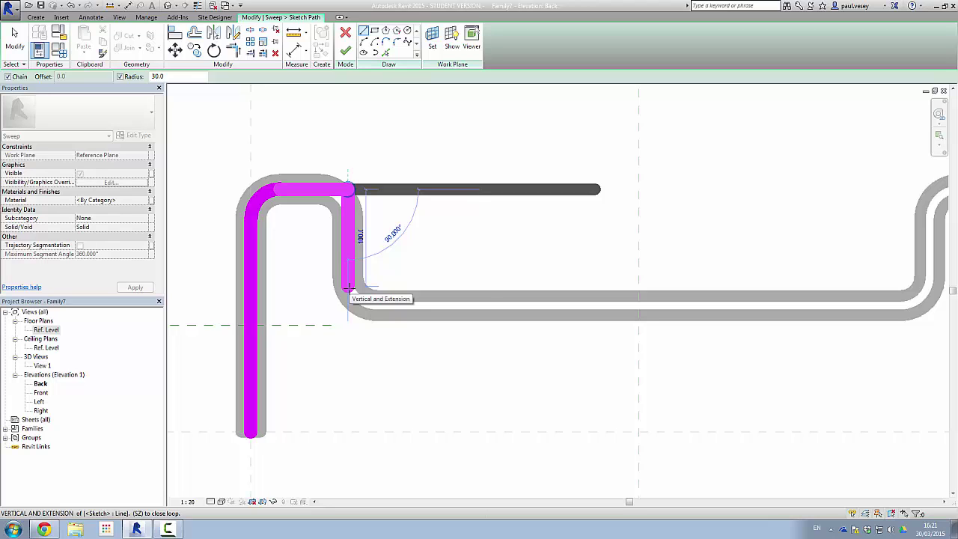
{"action": "left_click", "coordinate": [348, 288]}
{"action": "scroll", "coordinate": [428, 320], "scroll_direction": "down", "scroll_amount": 3}
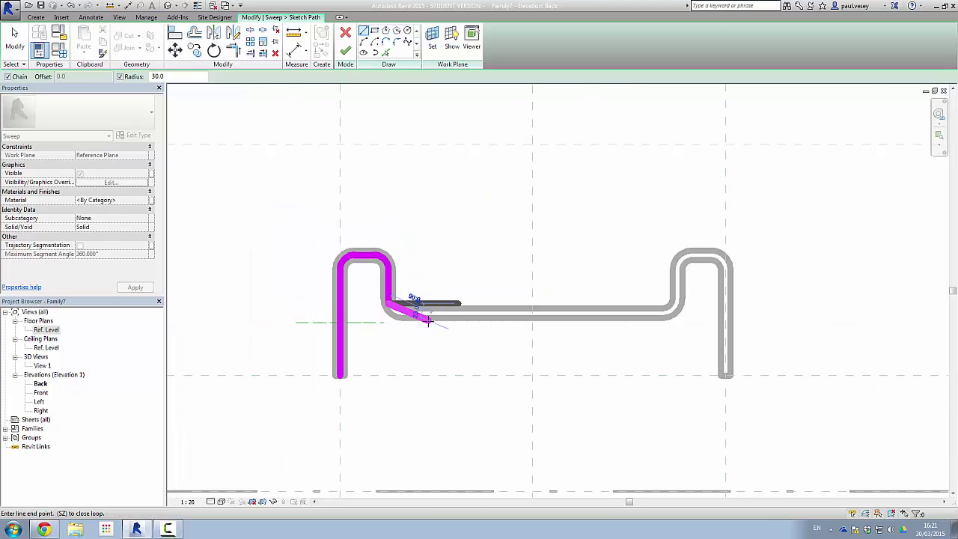
{"action": "right_click", "coordinate": [435, 348]}
{"action": "left_click", "coordinate": [464, 357]}
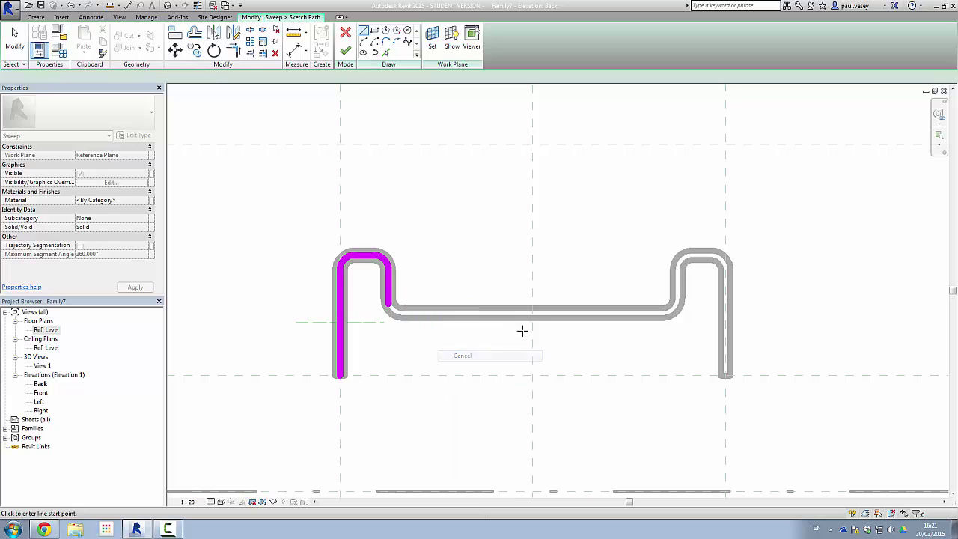
Step: Draw the matching right end, 100 mm across and 100 mm down, and join it to the left end with a horizontal line
{"action": "middle_click_drag", "start_coordinate": [521, 329], "coordinate": [459, 310]}
{"action": "left_click", "coordinate": [553, 345]}
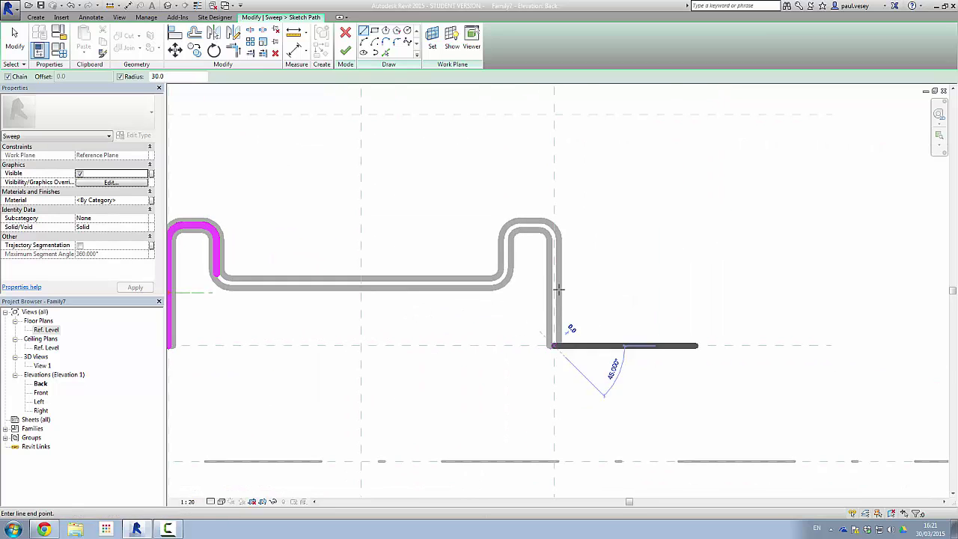
{"action": "left_click", "coordinate": [554, 223]}
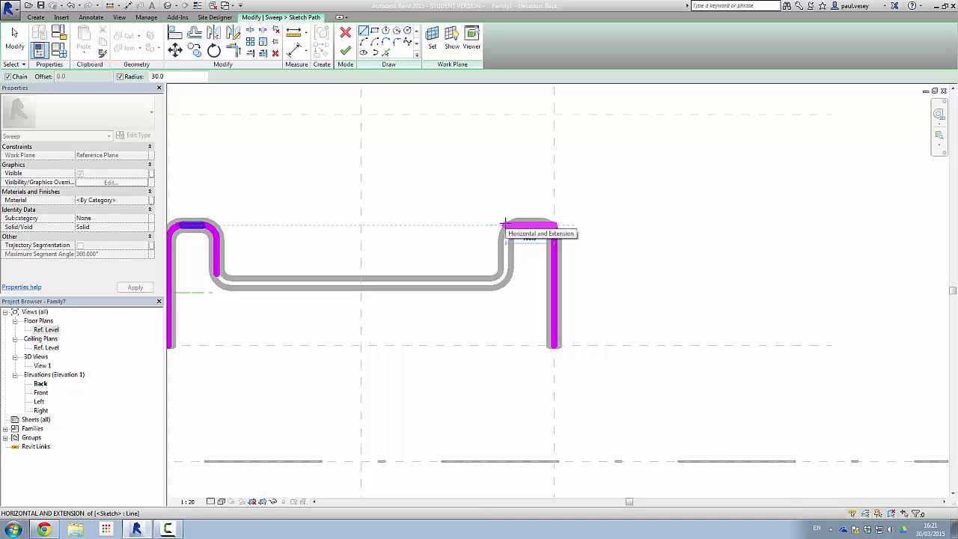
{"action": "left_click", "coordinate": [504, 223]}
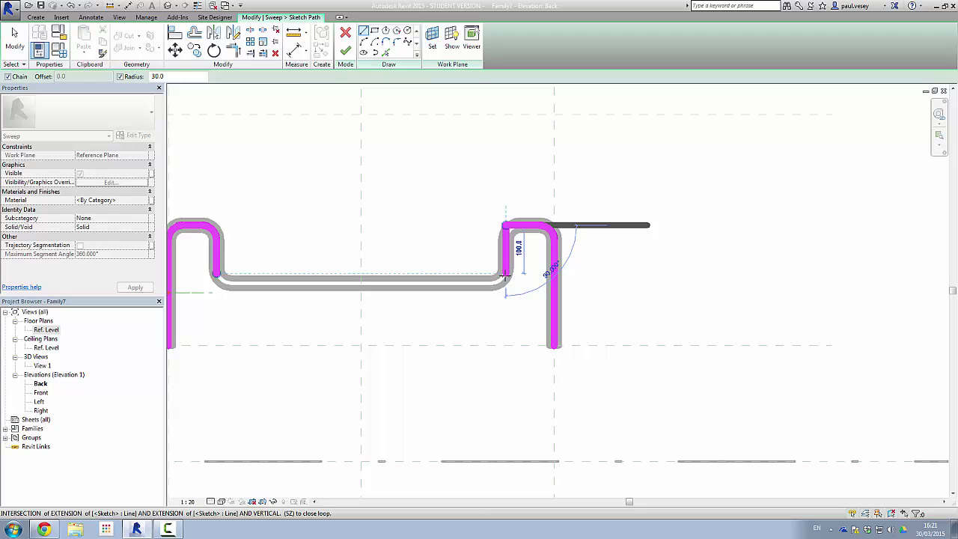
{"action": "left_click", "coordinate": [505, 276]}
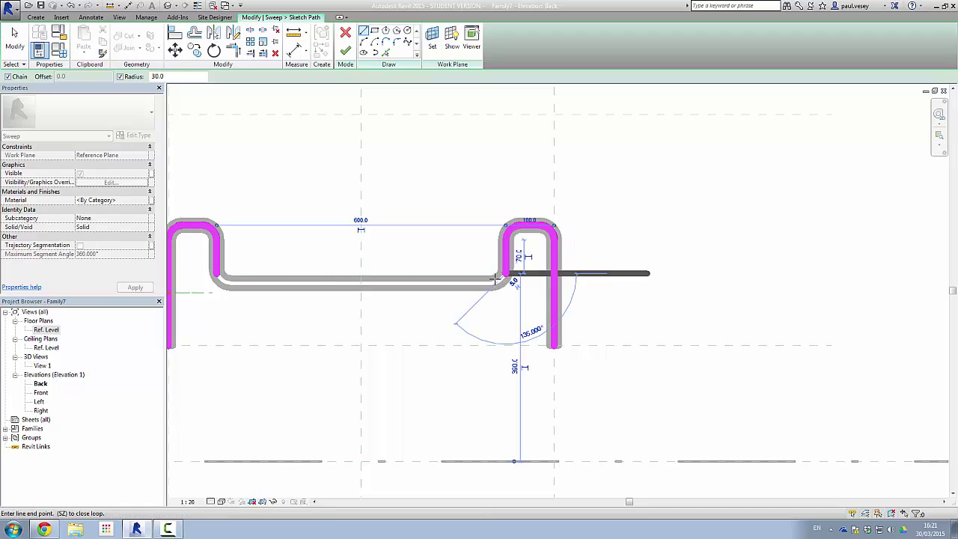
{"action": "left_click", "coordinate": [220, 279]}
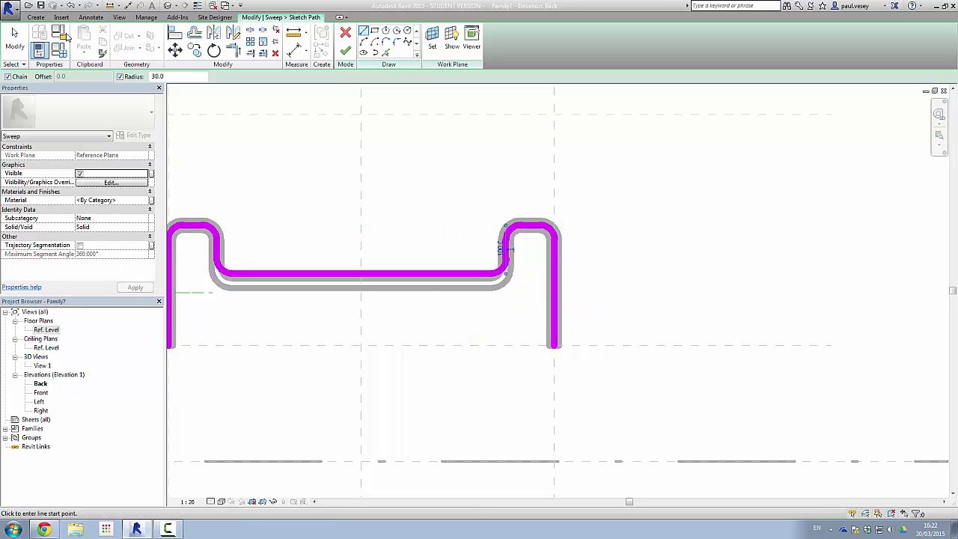
Step: Move the path's long horizontal line down onto the centreline of the existing tube
{"action": "left_click", "coordinate": [14, 39]}
{"action": "left_click", "coordinate": [329, 276]}
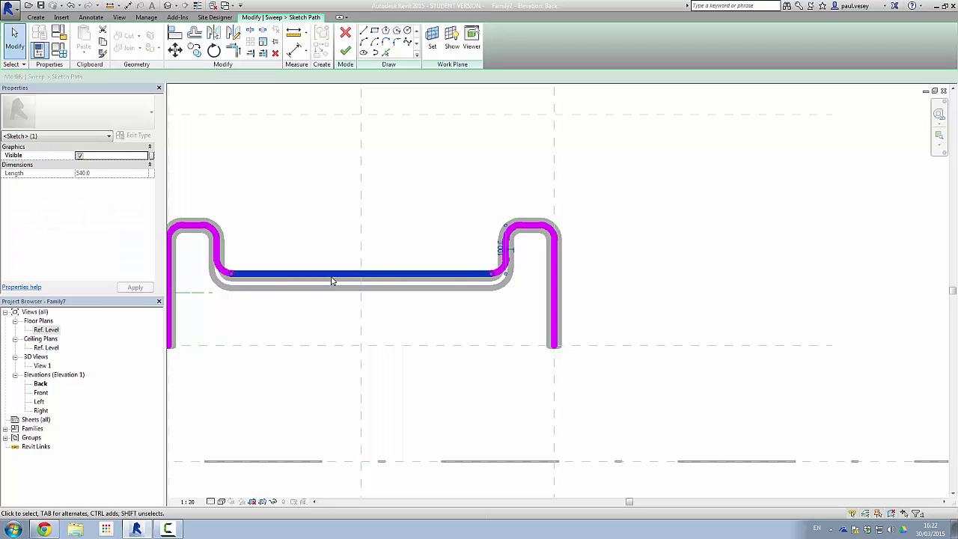
{"action": "left_click_drag", "start_coordinate": [332, 274], "coordinate": [333, 288]}
{"action": "left_click", "coordinate": [337, 238]}
{"action": "scroll", "coordinate": [242, 242], "scroll_direction": "up", "scroll_amount": 3}
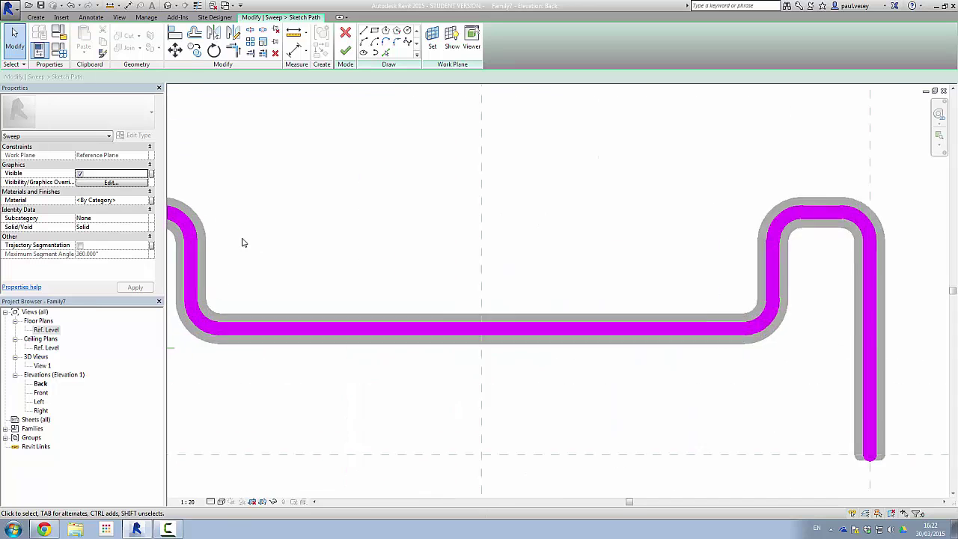
{"action": "middle_click_drag", "start_coordinate": [242, 243], "coordinate": [448, 226]}
{"action": "scroll", "coordinate": [486, 225], "scroll_direction": "down", "scroll_amount": 3}
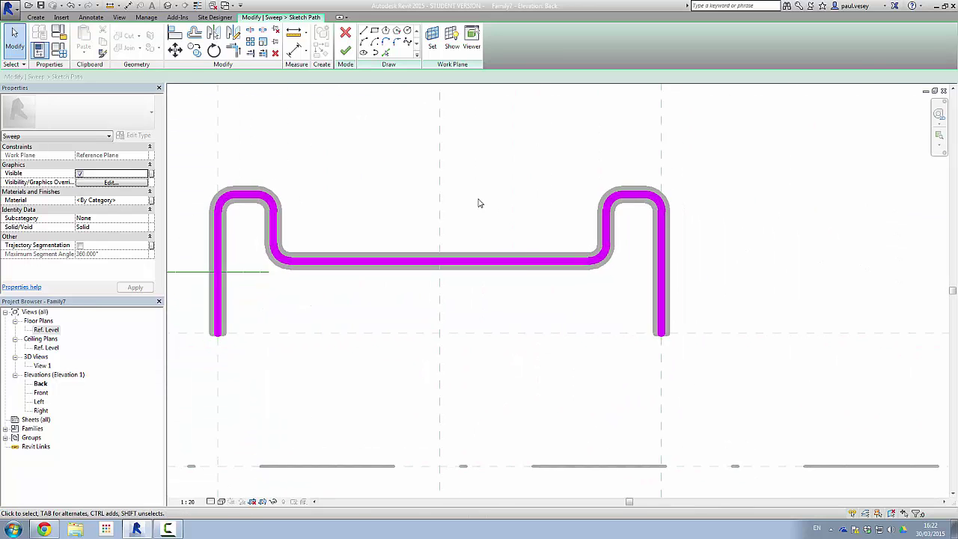
{"action": "scroll", "coordinate": [612, 259], "scroll_direction": "up", "scroll_amount": 2}
{"action": "scroll", "coordinate": [569, 255], "scroll_direction": "up", "scroll_amount": 1}
{"action": "scroll", "coordinate": [516, 255], "scroll_direction": "up", "scroll_amount": 1}
{"action": "scroll", "coordinate": [534, 275], "scroll_direction": "down", "scroll_amount": 2}
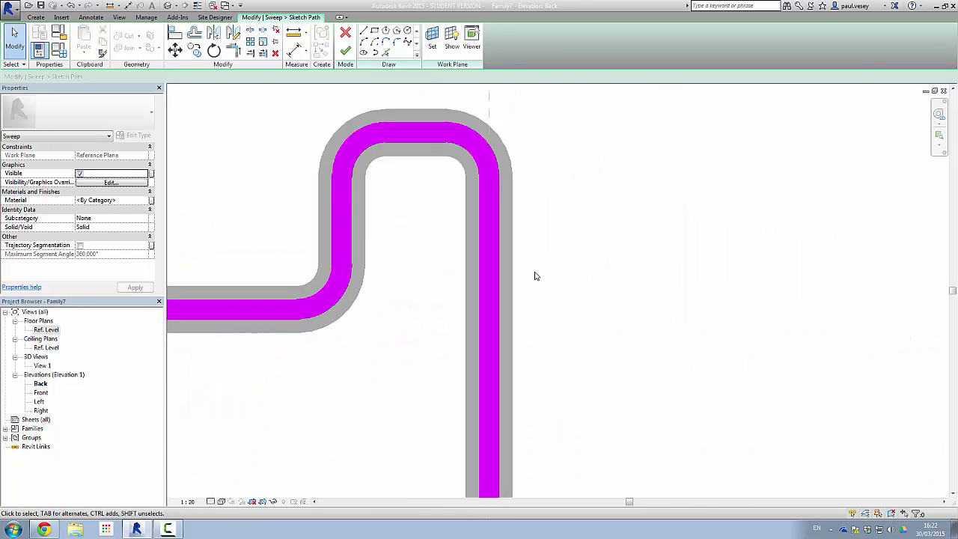
{"action": "scroll", "coordinate": [430, 321], "scroll_direction": "down", "scroll_amount": 2}
{"action": "middle_click_drag", "start_coordinate": [430, 321], "coordinate": [494, 311]}
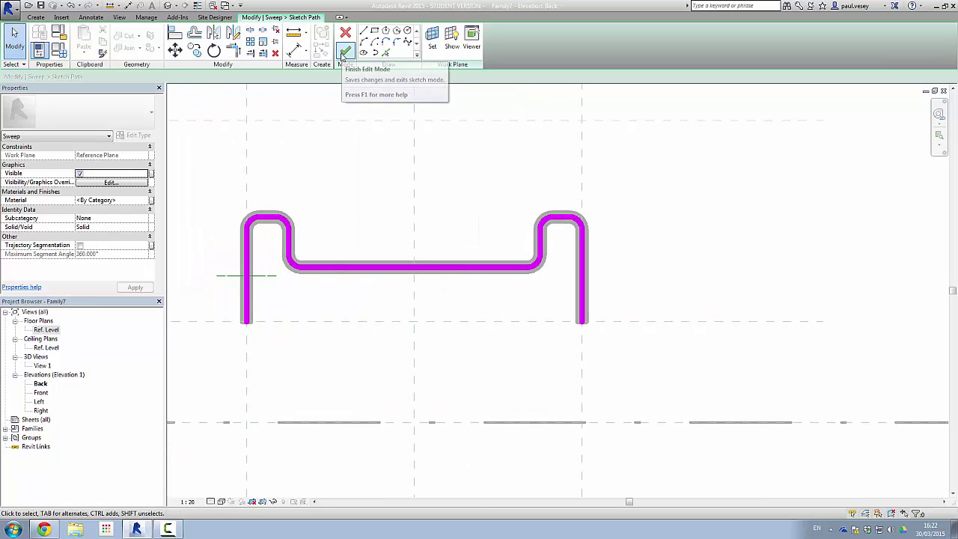
Step: Finish the sweep path and open its profile for editing in the Ref. Level floor plan
{"action": "left_click", "coordinate": [343, 54]}
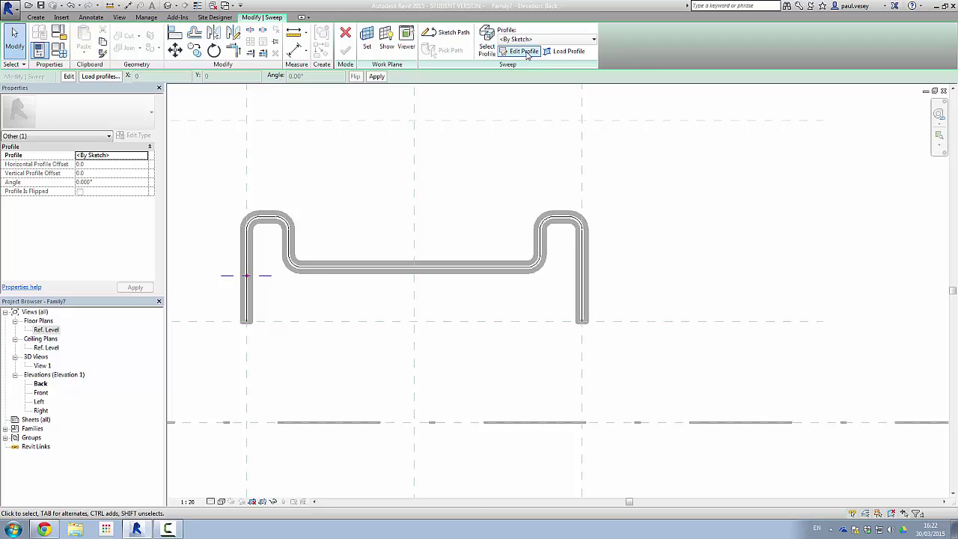
{"action": "left_click", "coordinate": [522, 51]}
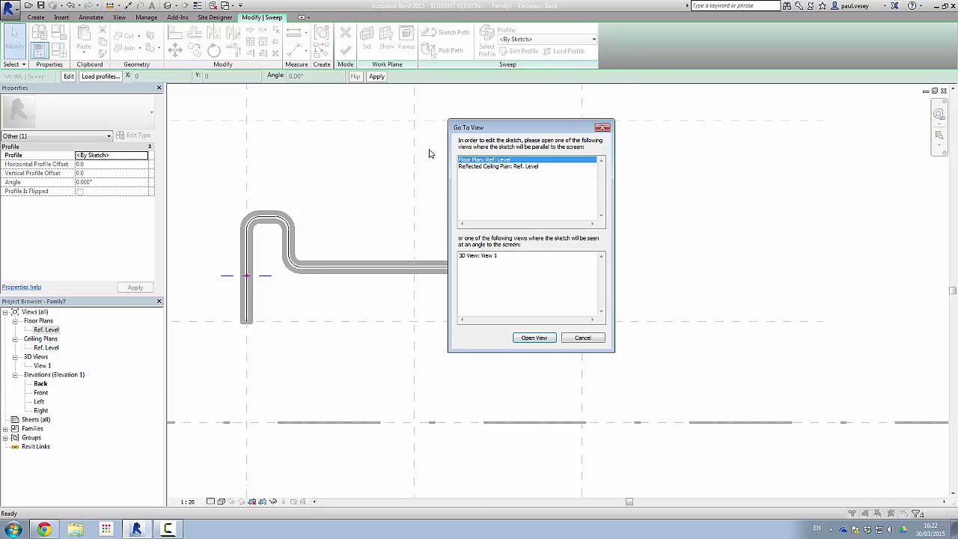
{"action": "double_click", "coordinate": [495, 160]}
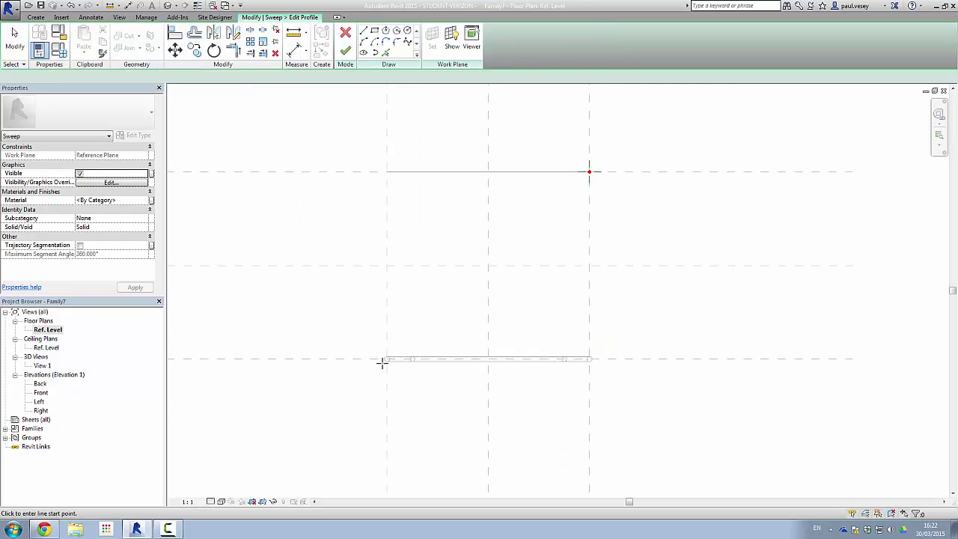
Step: Draw a 10 mm radius circle centred on the rear path's profile point and complete the sweep
{"action": "scroll", "coordinate": [563, 235], "scroll_direction": "up", "scroll_amount": 5}
{"action": "mouse_move", "coordinate": [478, 214]}
{"action": "middle_mouse_down"}
{"action": "mouse_move", "coordinate": [487, 199]}
{"action": "mouse_move", "coordinate": [457, 220]}
{"action": "mouse_move", "coordinate": [464, 293]}
{"action": "middle_mouse_up"}
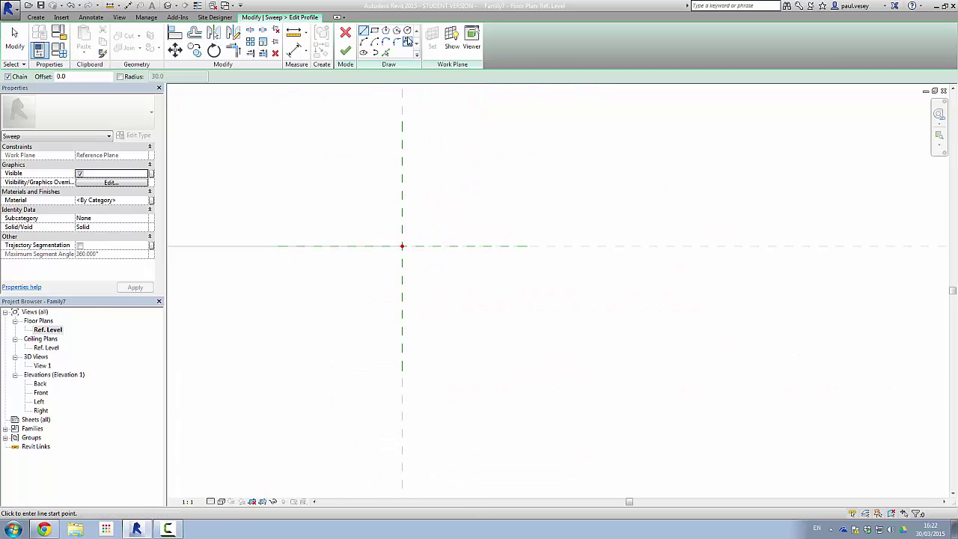
{"action": "left_click", "coordinate": [407, 30]}
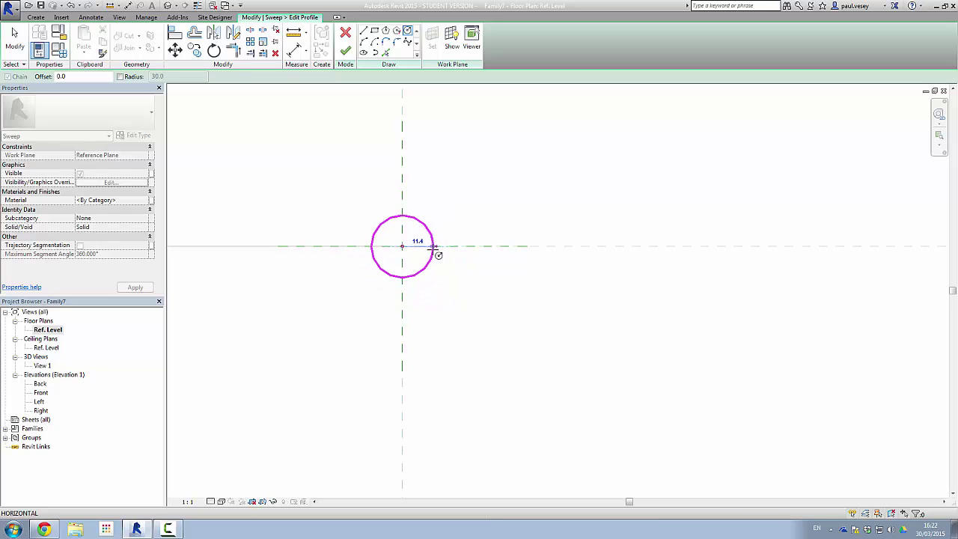
{"action": "left_click", "coordinate": [429, 246]}
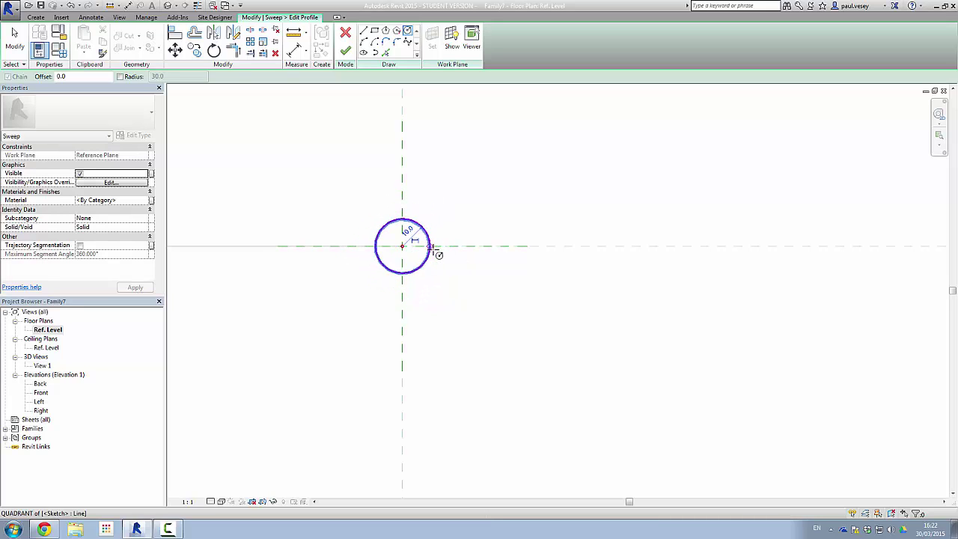
{"action": "left_click", "coordinate": [345, 51]}
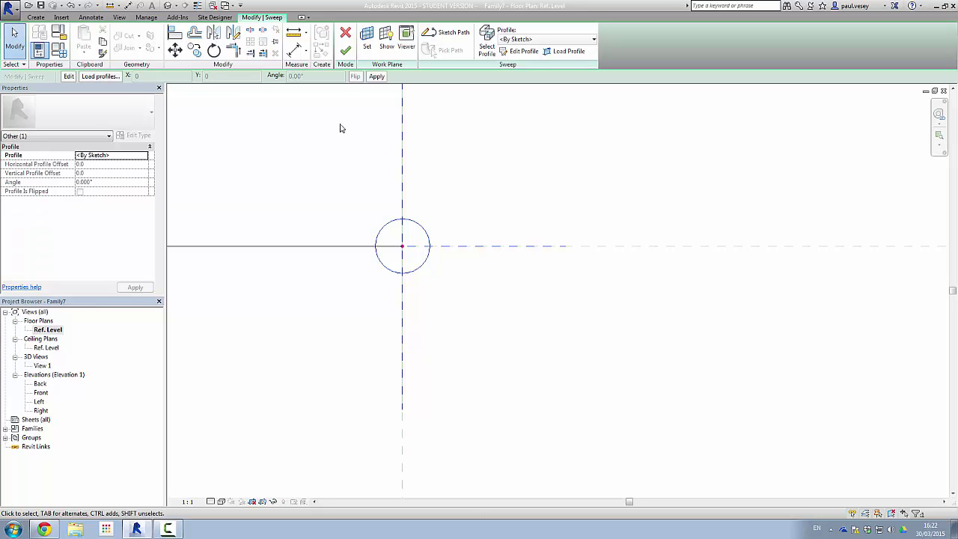
{"action": "left_click", "coordinate": [345, 50]}
Step: Check both swept tubes together in the default 3D view
{"action": "scroll", "coordinate": [295, 154], "scroll_direction": "down", "scroll_amount": 3}
{"action": "scroll", "coordinate": [342, 188], "scroll_direction": "down", "scroll_amount": 2}
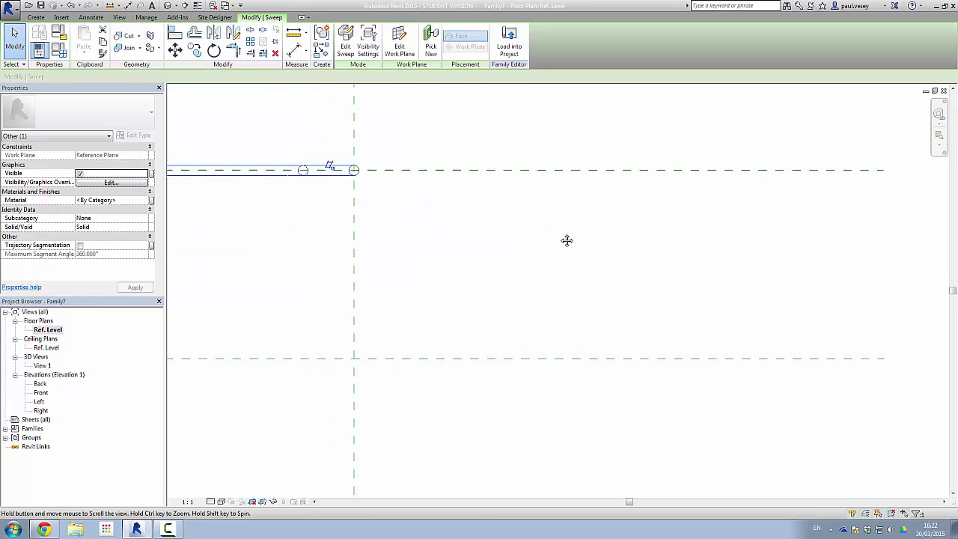
{"action": "scroll", "coordinate": [567, 240], "scroll_direction": "down", "scroll_amount": 2}
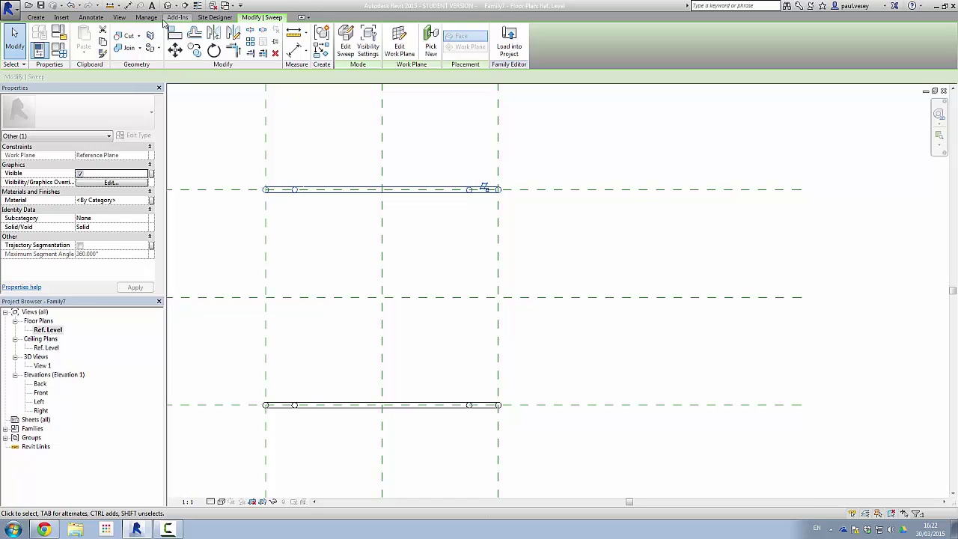
{"action": "left_click", "coordinate": [119, 17]}
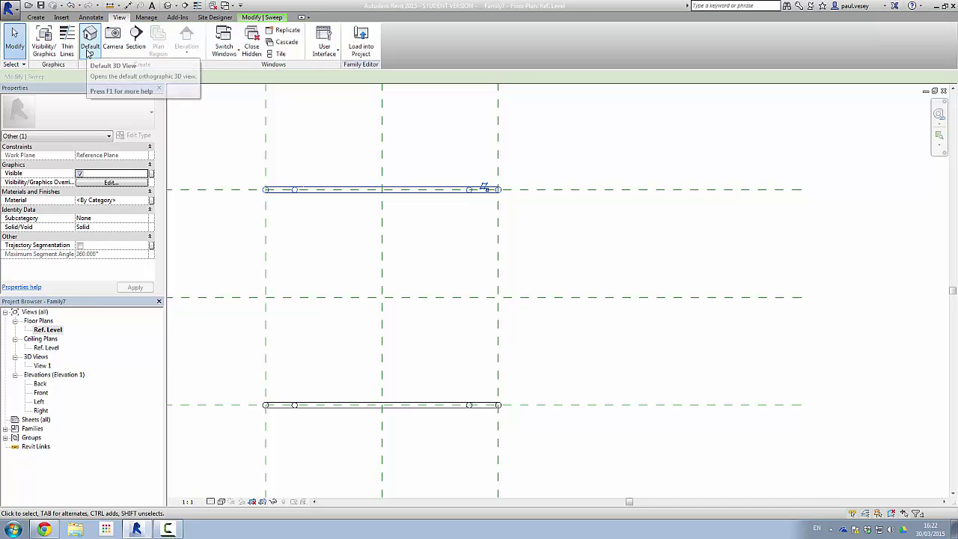
{"action": "left_click", "coordinate": [88, 52]}
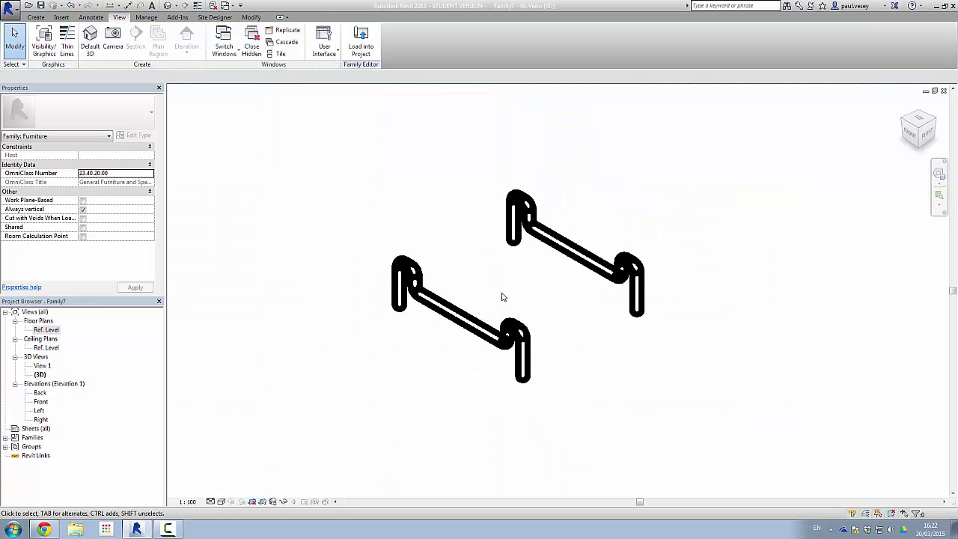
{"action": "scroll", "coordinate": [502, 297], "scroll_direction": "up", "scroll_amount": 3}
{"action": "middle_click_drag", "start_coordinate": [489, 286], "coordinate": [354, 340]}
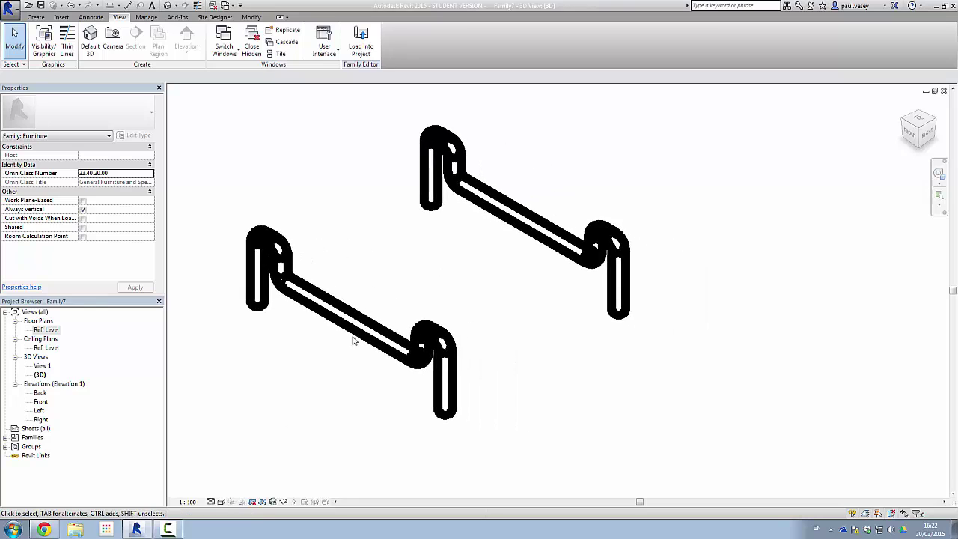
Step: Set the scale of the 3D view to 1:2 so the tube outlines are drawn thinner
{"action": "left_click", "coordinate": [187, 502]}
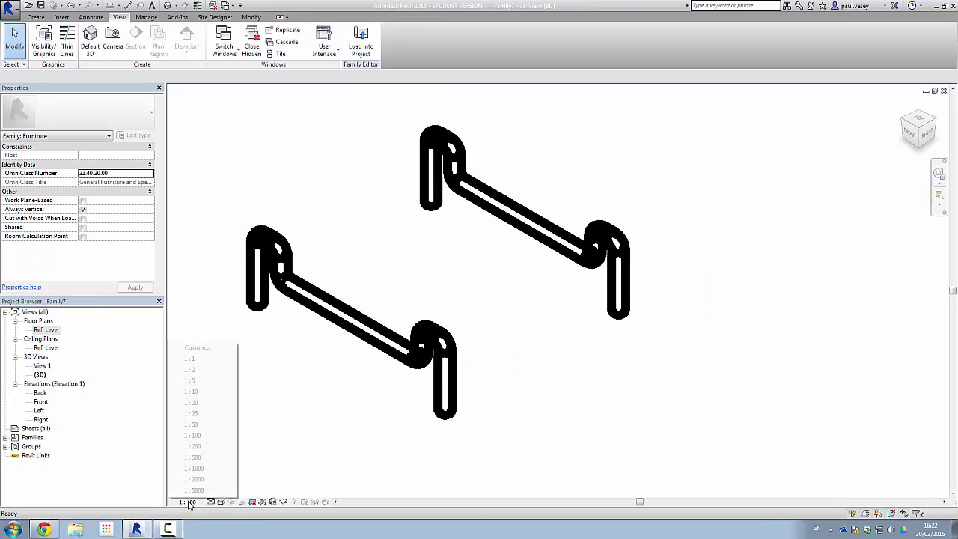
{"action": "left_click", "coordinate": [190, 370]}
{"action": "middle_click_drag", "start_coordinate": [562, 320], "coordinate": [565, 291]}
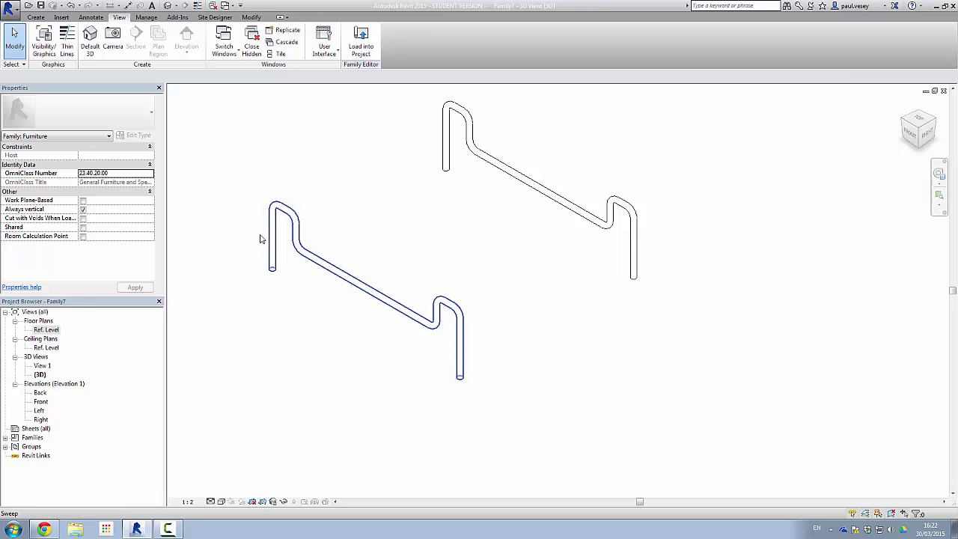
Step: Examine the reference picture of the chair in the project's 3D View 1, then return to the furniture family's Left elevation
{"action": "left_click", "coordinate": [231, 6]}
{"action": "left_click", "coordinate": [247, 20]}
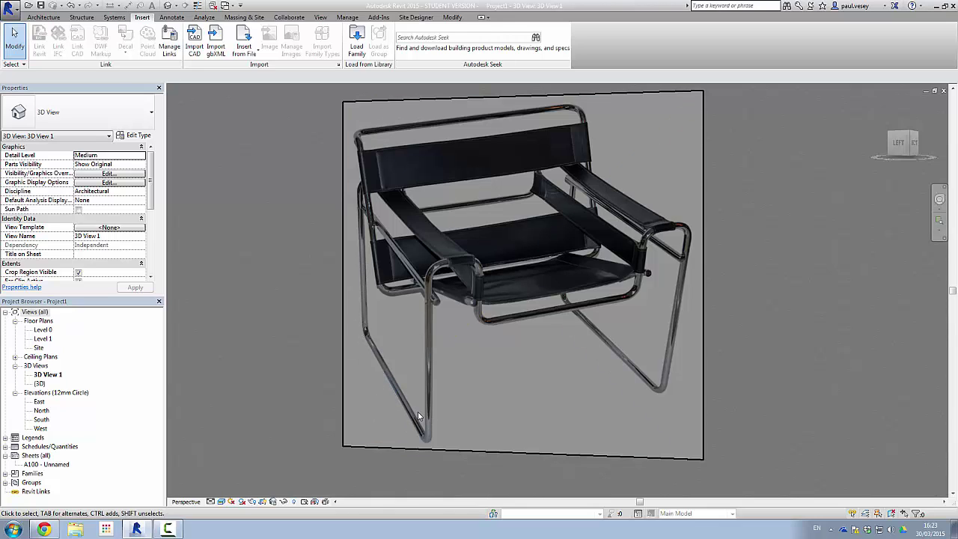
{"action": "left_click", "coordinate": [240, 6]}
{"action": "left_click", "coordinate": [271, 45]}
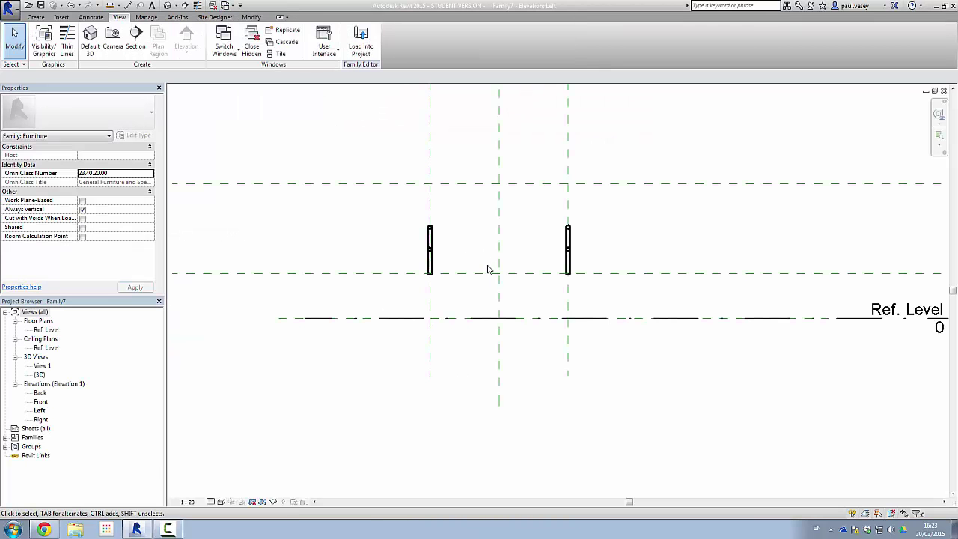
Step: In the Ref. Level floor plan, pick the reference plane through the tubes' left ends as work plane and open the Right elevation
{"action": "double_click", "coordinate": [52, 333]}
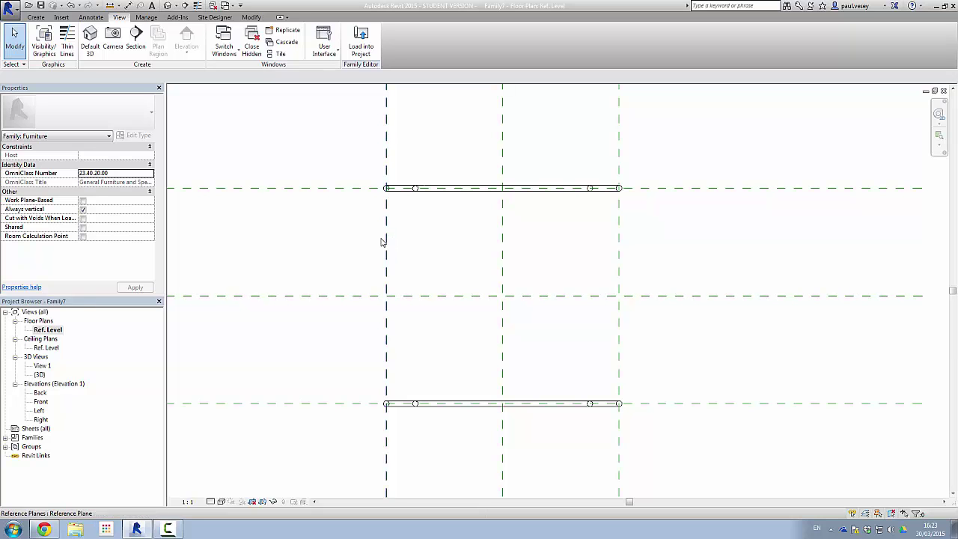
{"action": "middle_click_drag", "start_coordinate": [421, 277], "coordinate": [400, 268]}
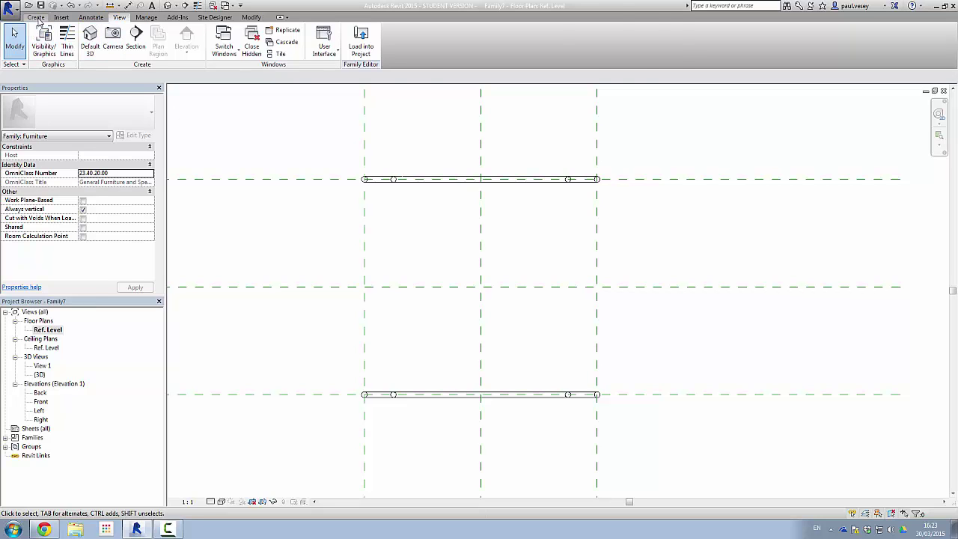
{"action": "left_click", "coordinate": [36, 17]}
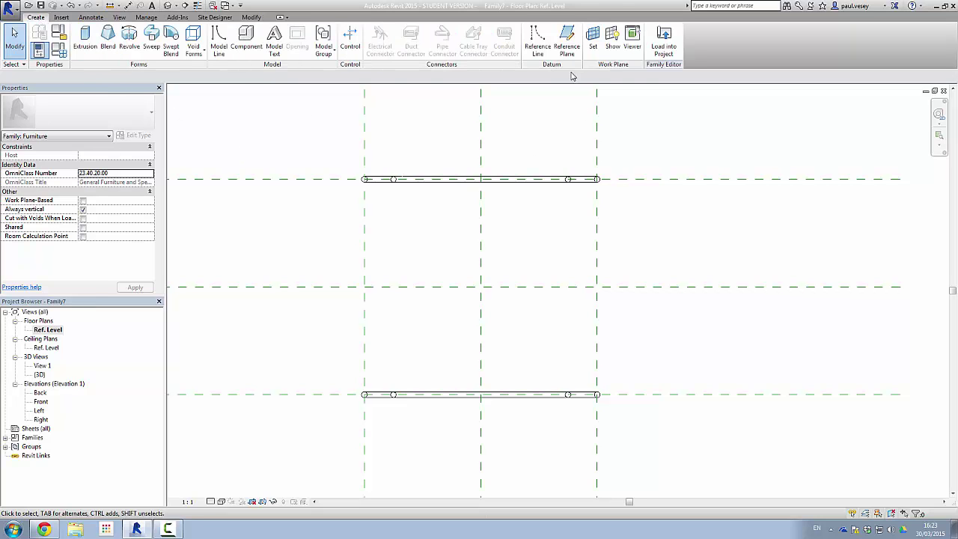
{"action": "left_click", "coordinate": [592, 37]}
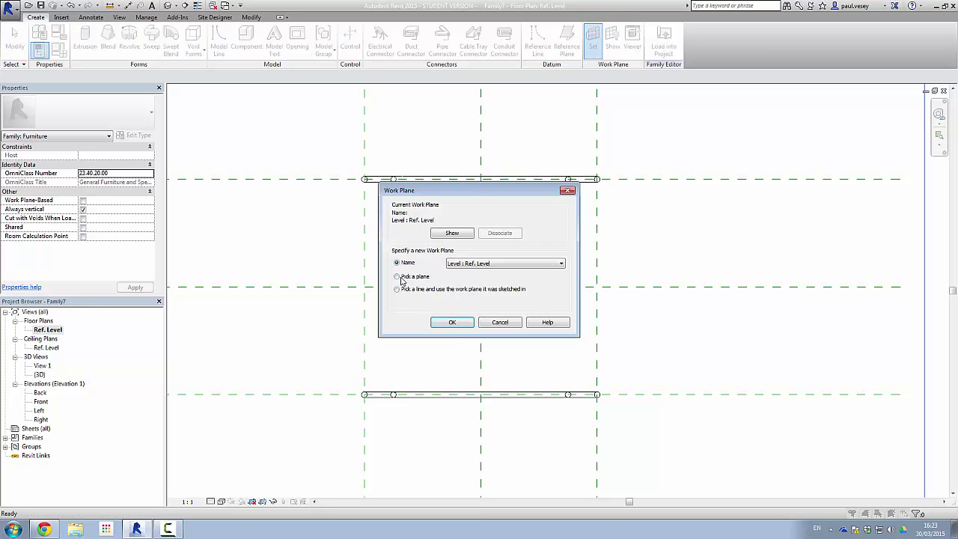
{"action": "left_click", "coordinate": [461, 324]}
{"action": "left_click", "coordinate": [365, 258]}
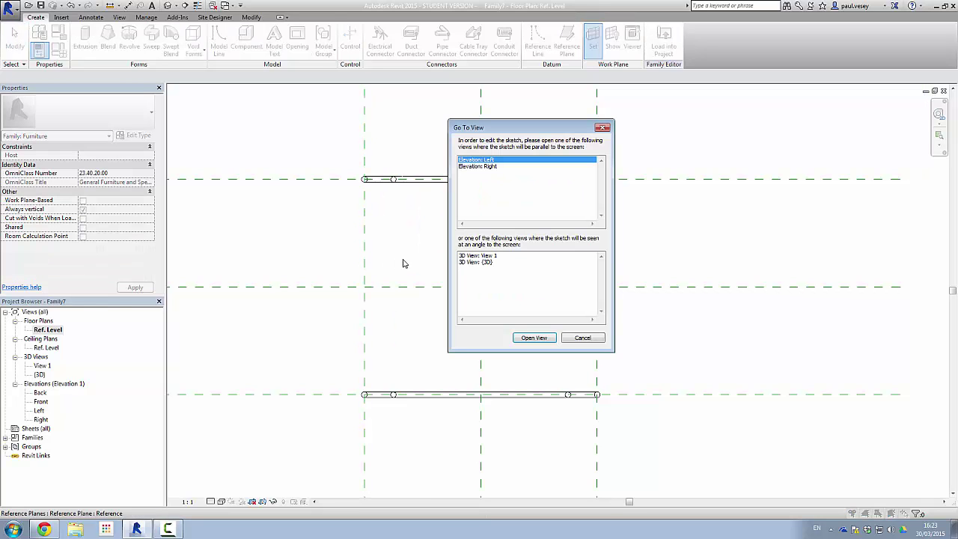
{"action": "double_click", "coordinate": [487, 166]}
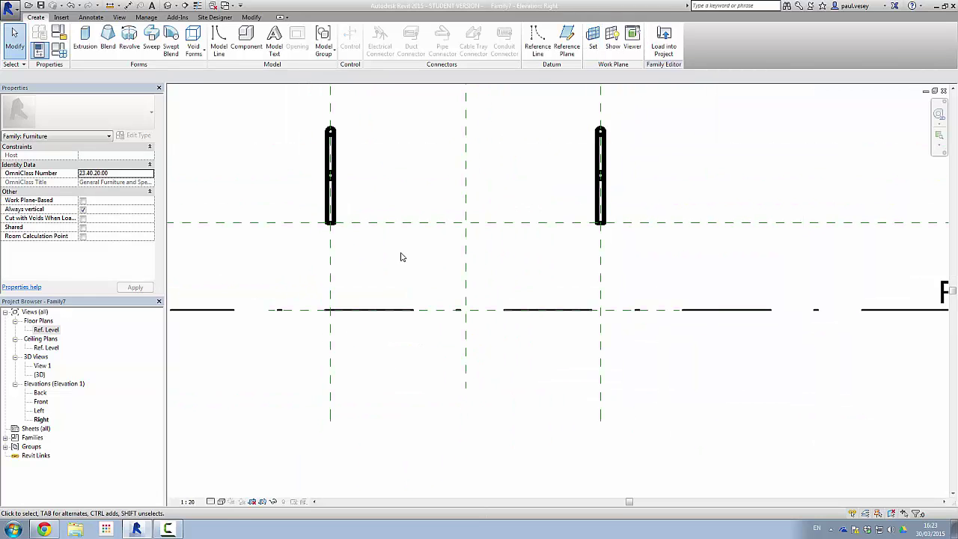
Step: Set the Right elevation's scale to 1:10 and frame the lower ends of both tubes
{"action": "middle_click_drag", "start_coordinate": [400, 256], "coordinate": [405, 272]}
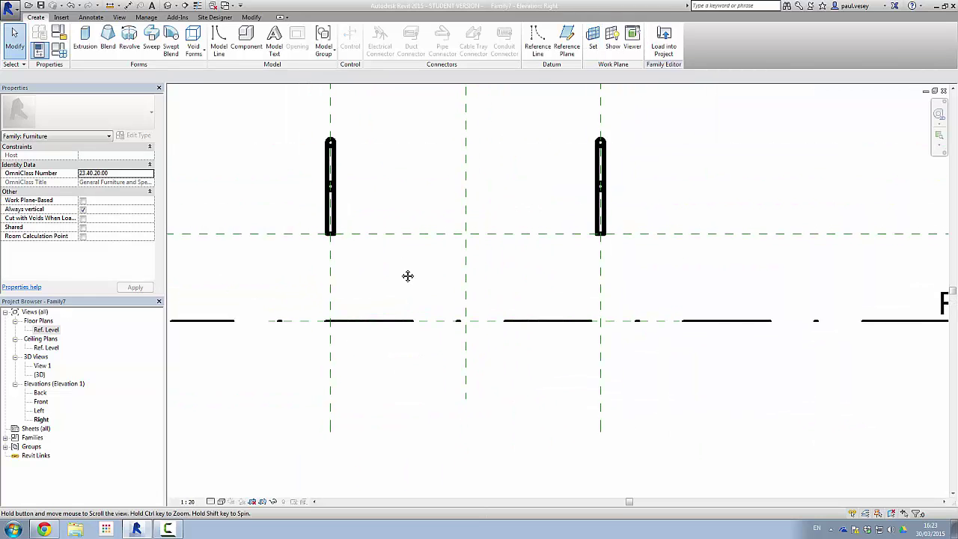
{"action": "left_click", "coordinate": [187, 502]}
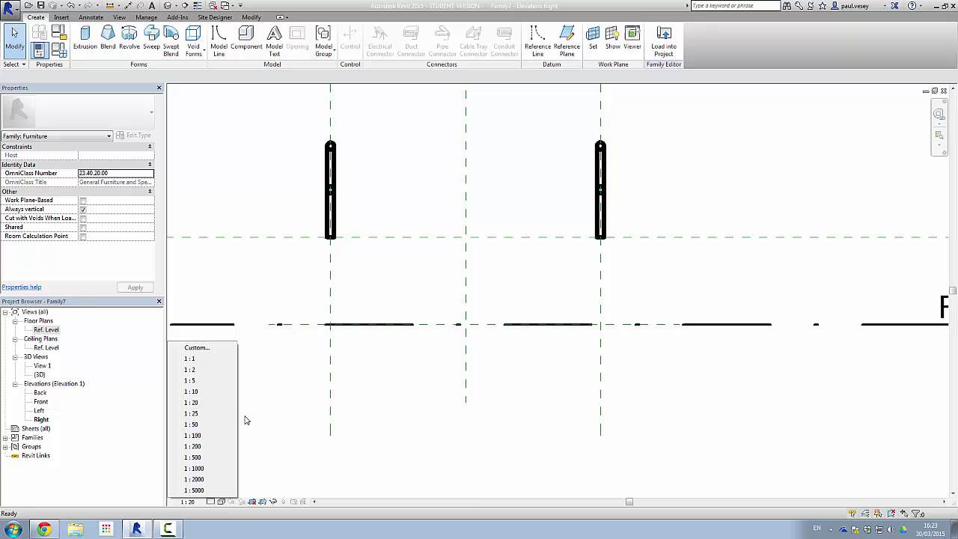
{"action": "left_click", "coordinate": [194, 391]}
{"action": "scroll", "coordinate": [359, 277], "scroll_direction": "up", "scroll_amount": 2}
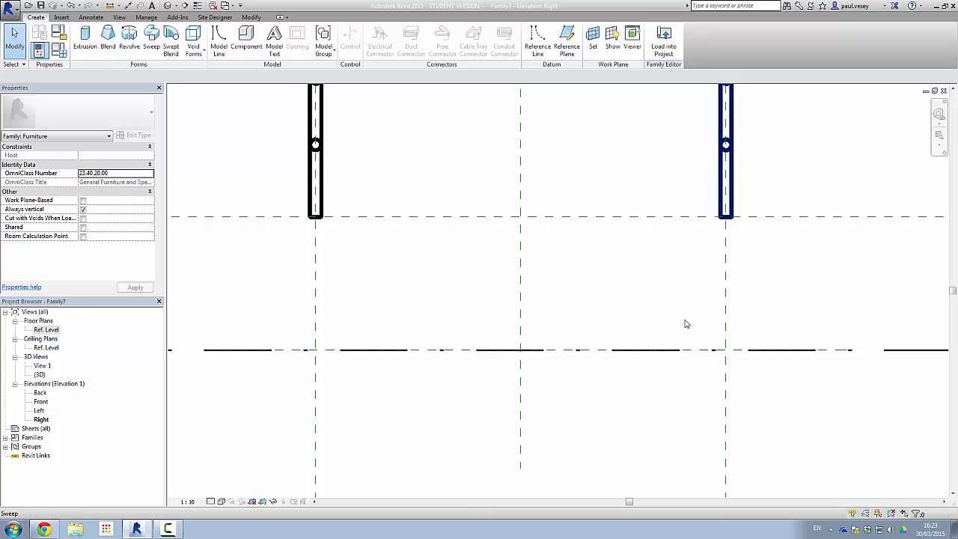
Step: Sketch a U-shaped sweep path with 30 mm corner radii from one tube's lower end down to Ref. Level, across, and up to the other tube
{"action": "left_click", "coordinate": [150, 45]}
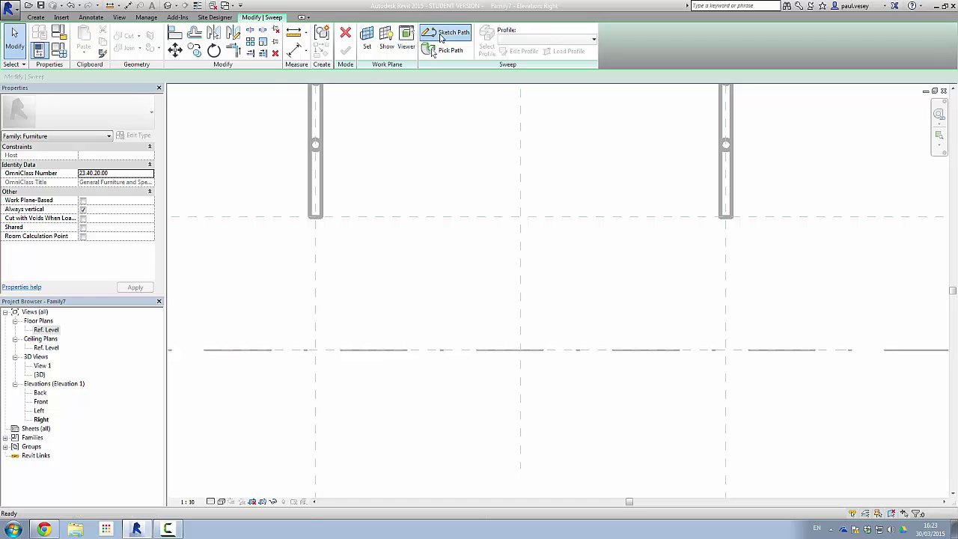
{"action": "left_click", "coordinate": [443, 34]}
{"action": "left_click", "coordinate": [120, 76]}
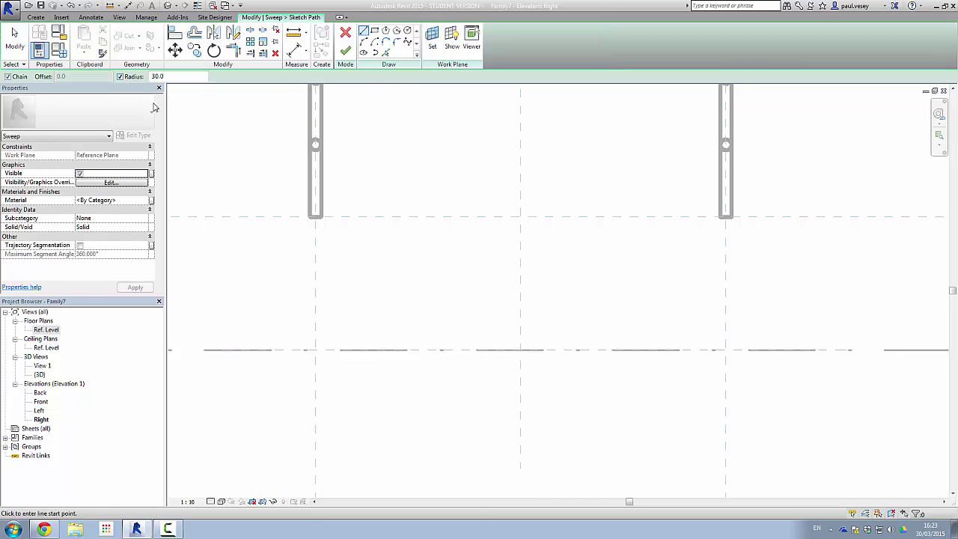
{"action": "left_click", "coordinate": [315, 216]}
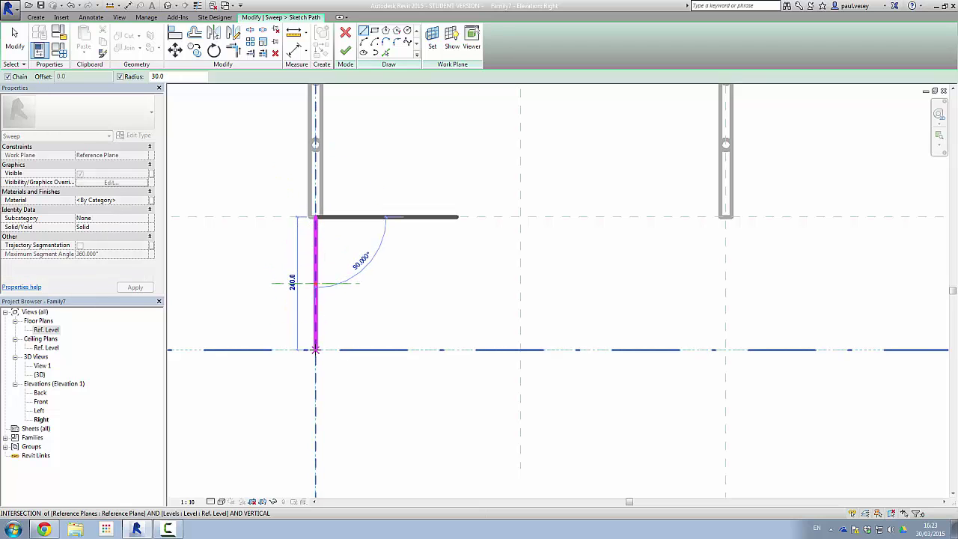
{"action": "left_click", "coordinate": [315, 349]}
{"action": "left_click", "coordinate": [725, 350]}
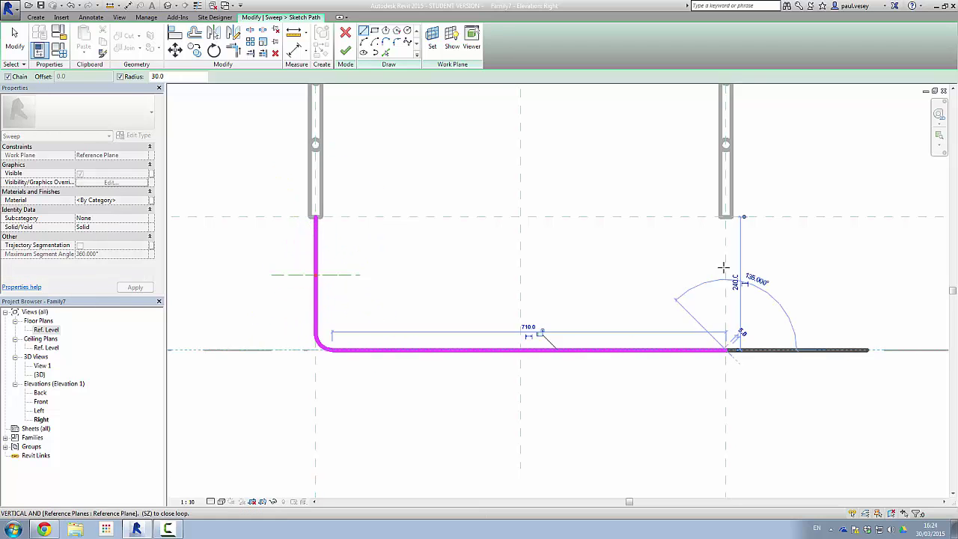
{"action": "left_click", "coordinate": [725, 217]}
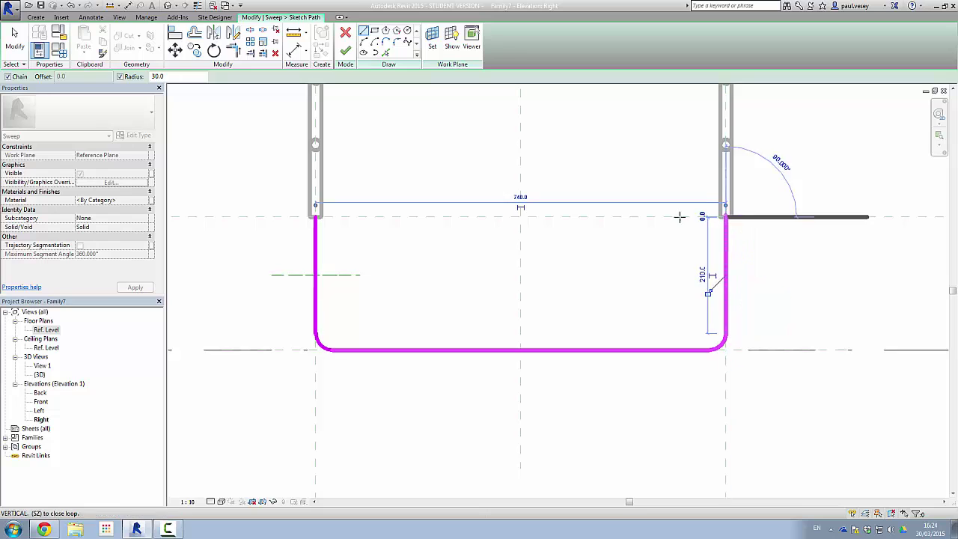
{"action": "right_click", "coordinate": [535, 241]}
{"action": "left_click", "coordinate": [570, 248]}
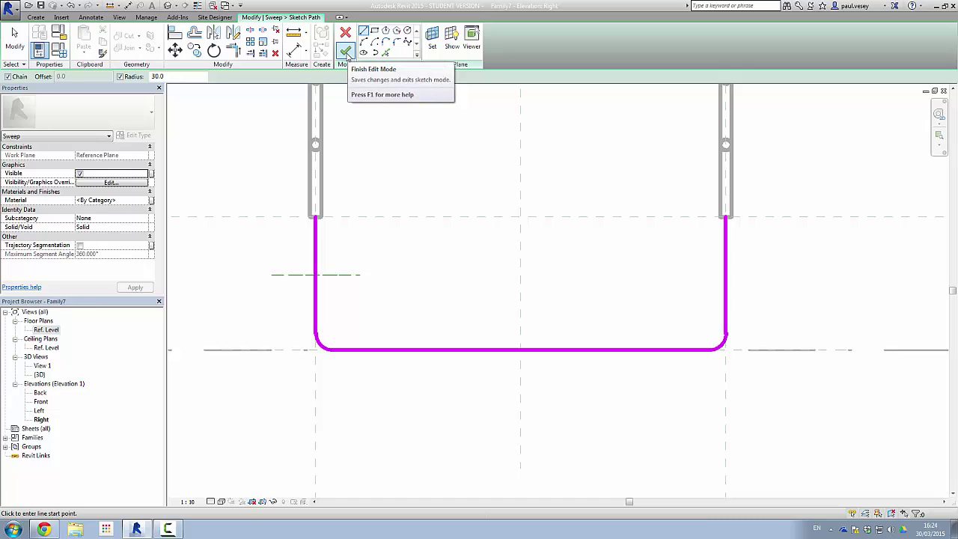
Step: Finish the U-shaped sweep path and open its profile for editing in the Ref. Level floor plan
{"action": "left_click", "coordinate": [346, 52]}
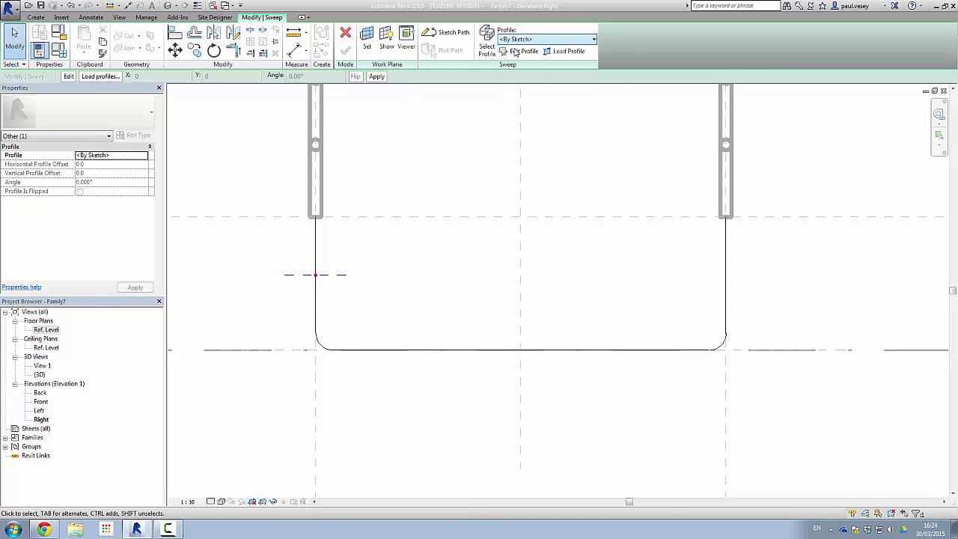
{"action": "left_click", "coordinate": [512, 54]}
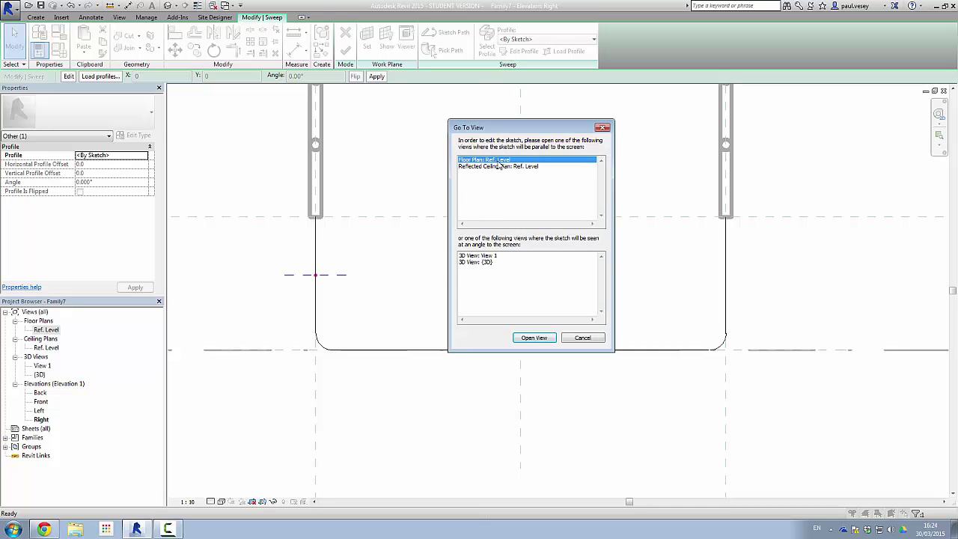
{"action": "double_click", "coordinate": [497, 161]}
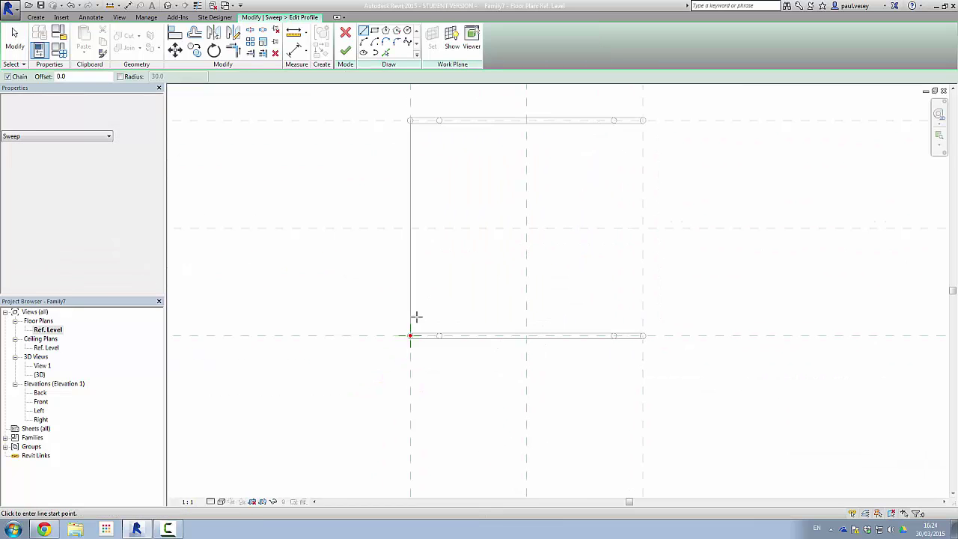
Step: Draw a 10 mm radius circle centred on the U-shaped path's profile point and complete the sweep
{"action": "scroll", "coordinate": [417, 316], "scroll_direction": "up", "scroll_amount": 5}
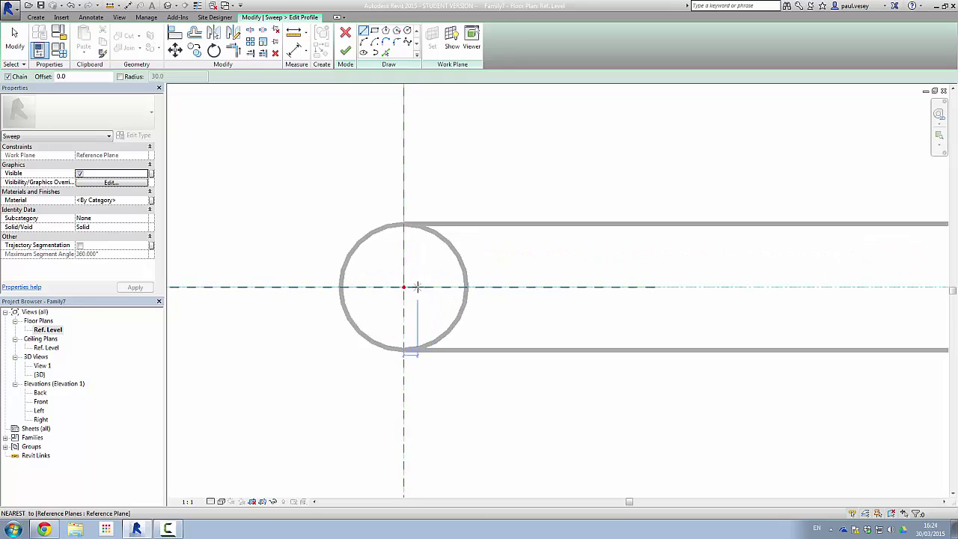
{"action": "left_click", "coordinate": [406, 31]}
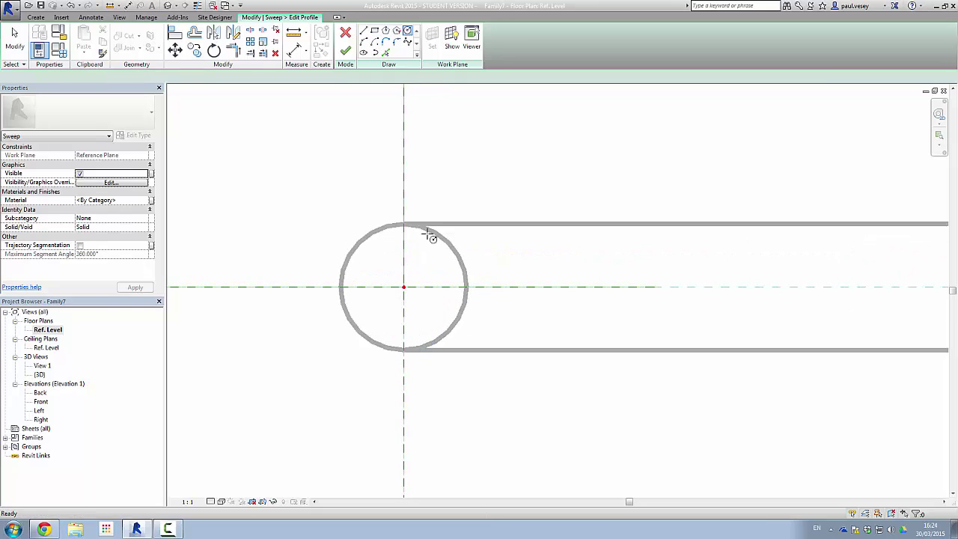
{"action": "left_click", "coordinate": [403, 286]}
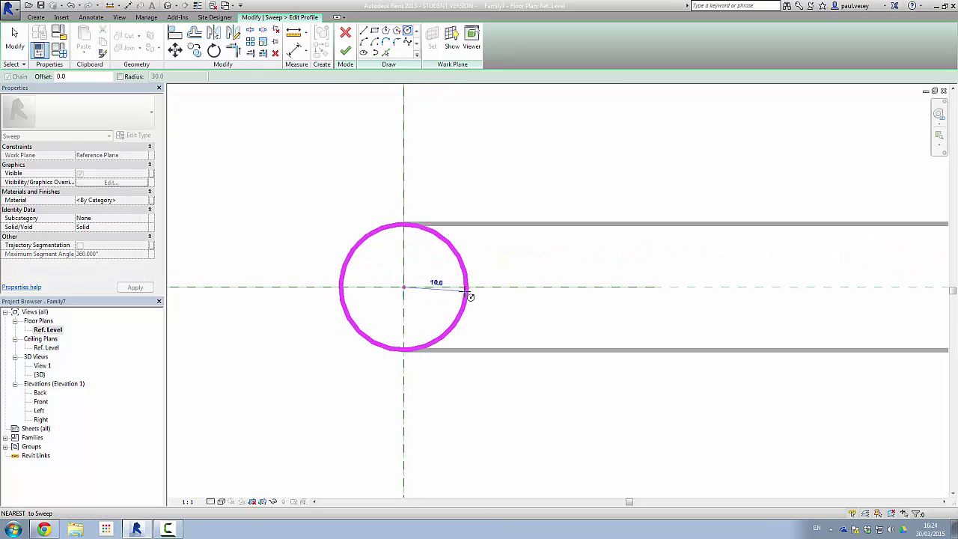
{"action": "left_click", "coordinate": [467, 289]}
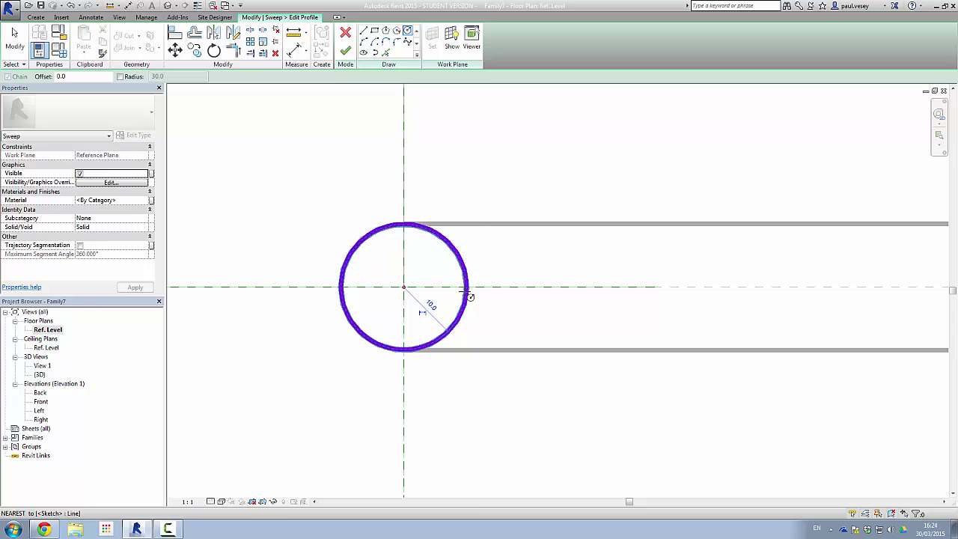
{"action": "left_click", "coordinate": [346, 54]}
{"action": "left_click", "coordinate": [348, 52]}
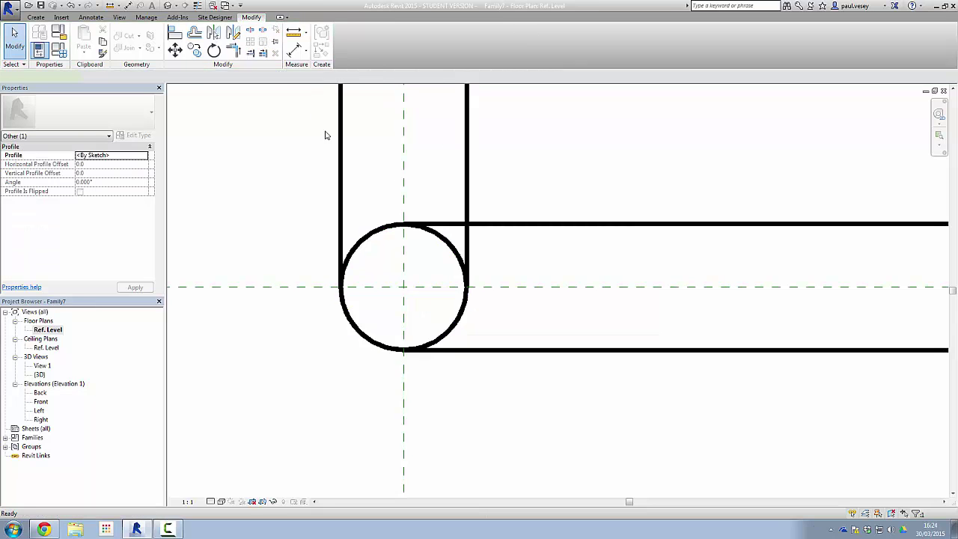
Step: Set the work plane to the reference plane through the tubes' opposite, still unconnected ends and open the Left elevation
{"action": "scroll", "coordinate": [332, 208], "scroll_direction": "down", "scroll_amount": 5}
{"action": "scroll", "coordinate": [445, 191], "scroll_direction": "down", "scroll_amount": 1}
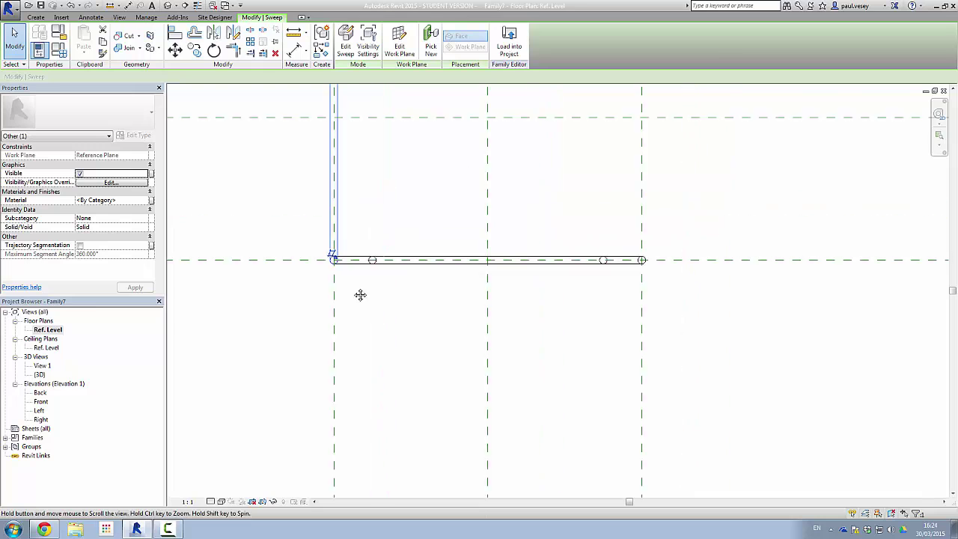
{"action": "middle_click_drag", "start_coordinate": [359, 293], "coordinate": [427, 239]}
{"action": "scroll", "coordinate": [427, 240], "scroll_direction": "down", "scroll_amount": 3}
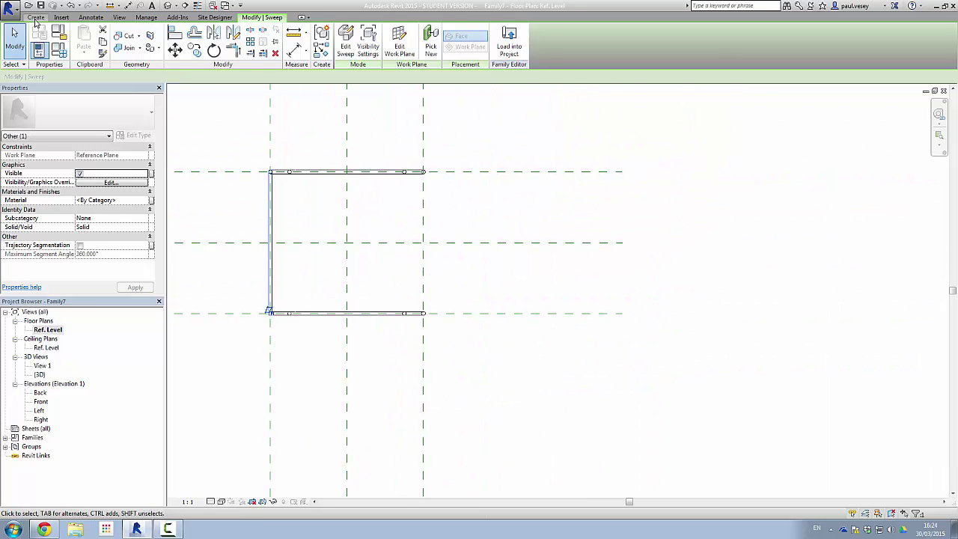
{"action": "left_click", "coordinate": [35, 17]}
{"action": "left_click", "coordinate": [592, 41]}
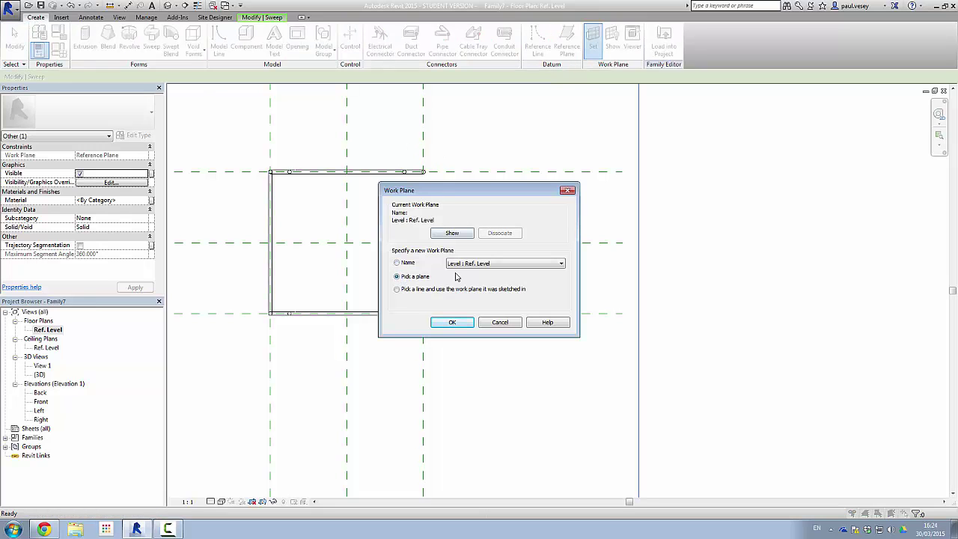
{"action": "left_click", "coordinate": [460, 322]}
{"action": "left_click", "coordinate": [423, 228]}
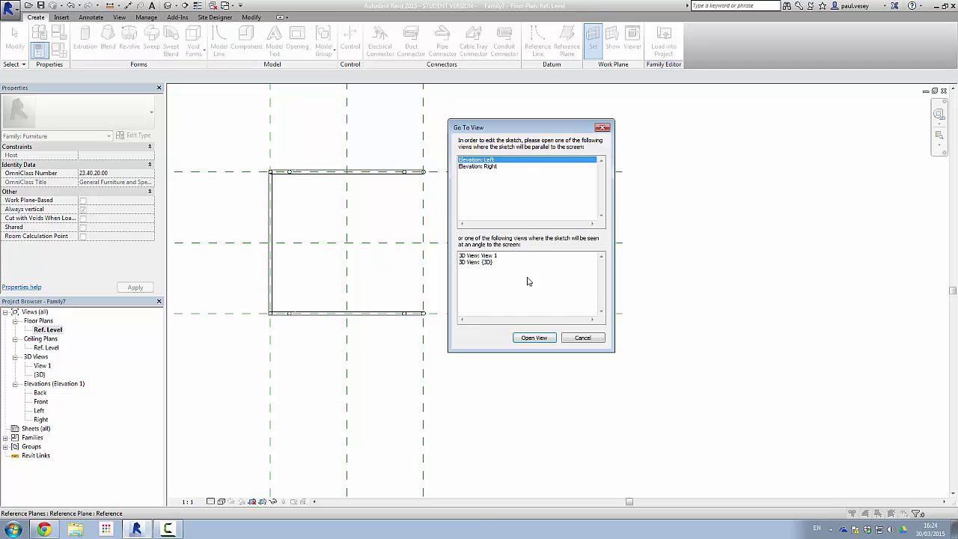
{"action": "double_click", "coordinate": [491, 160]}
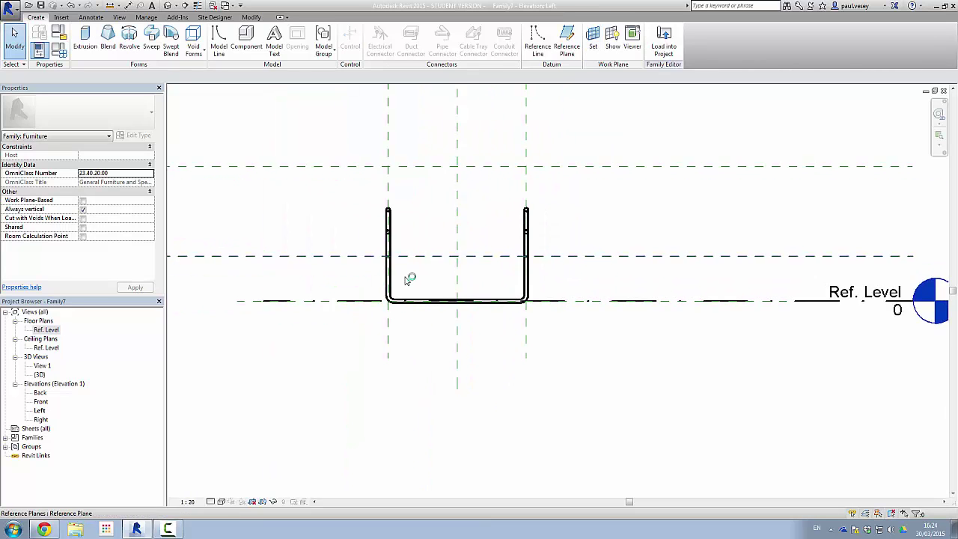
Step: Set the Left elevation's view scale to 1:10
{"action": "scroll", "coordinate": [407, 280], "scroll_direction": "up", "scroll_amount": 5}
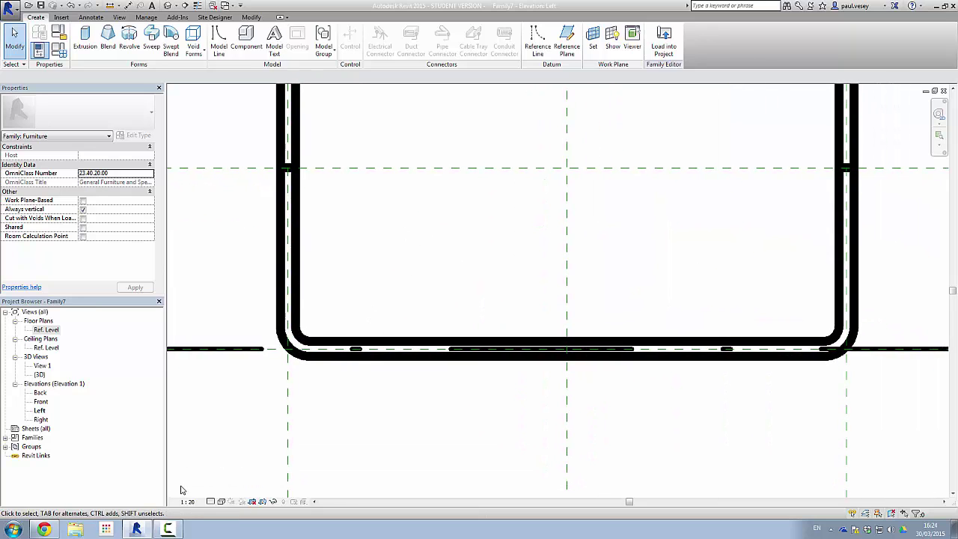
{"action": "left_click", "coordinate": [186, 501]}
{"action": "left_click", "coordinate": [193, 392]}
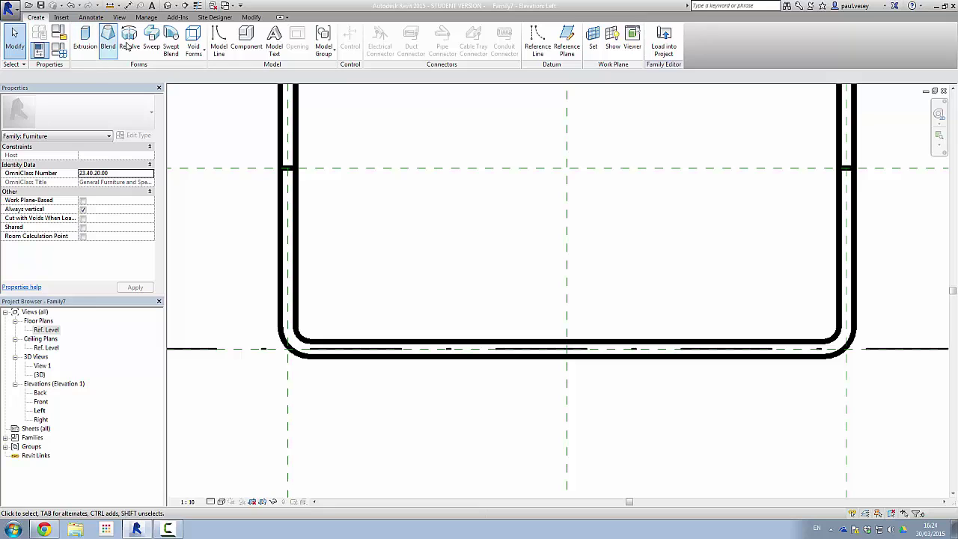
Step: Sketch a U-shaped sweep path with 30 mm corner radii between the unconnected tube ends, running down to and along Ref. Level
{"action": "left_click", "coordinate": [151, 37]}
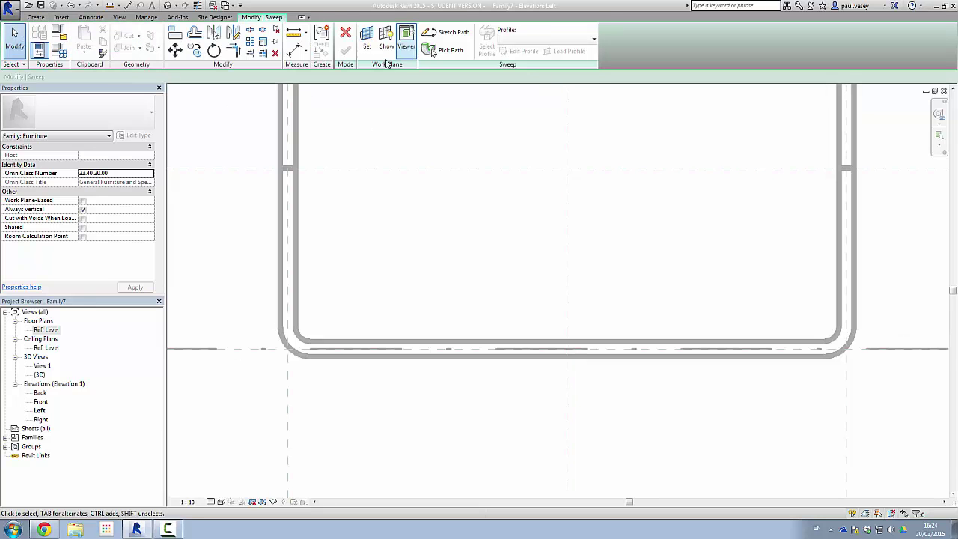
{"action": "left_click", "coordinate": [449, 32]}
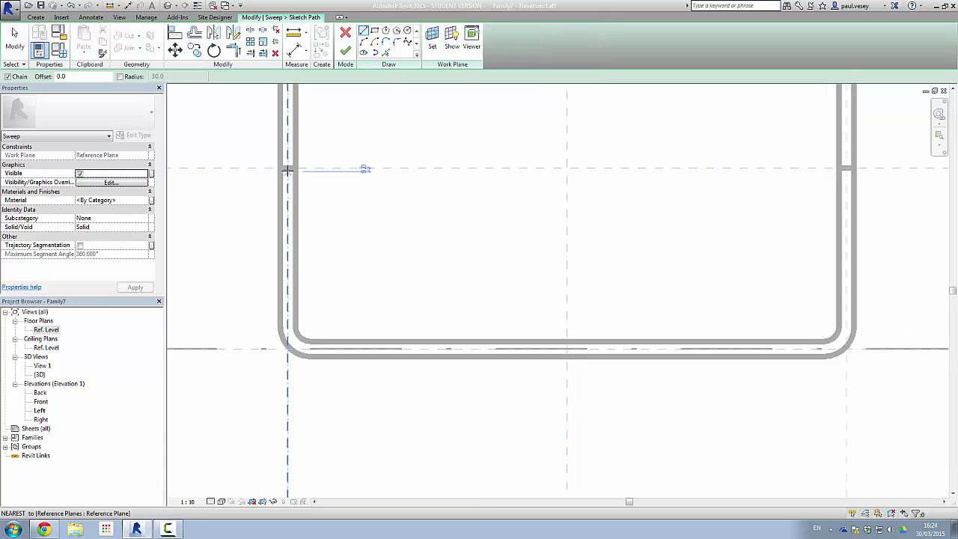
{"action": "left_click", "coordinate": [120, 76]}
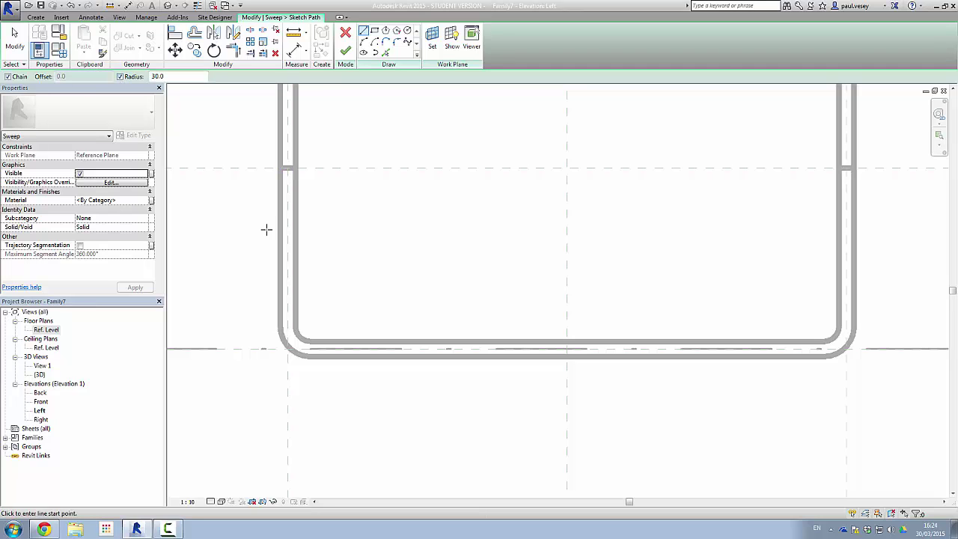
{"action": "left_click", "coordinate": [288, 169]}
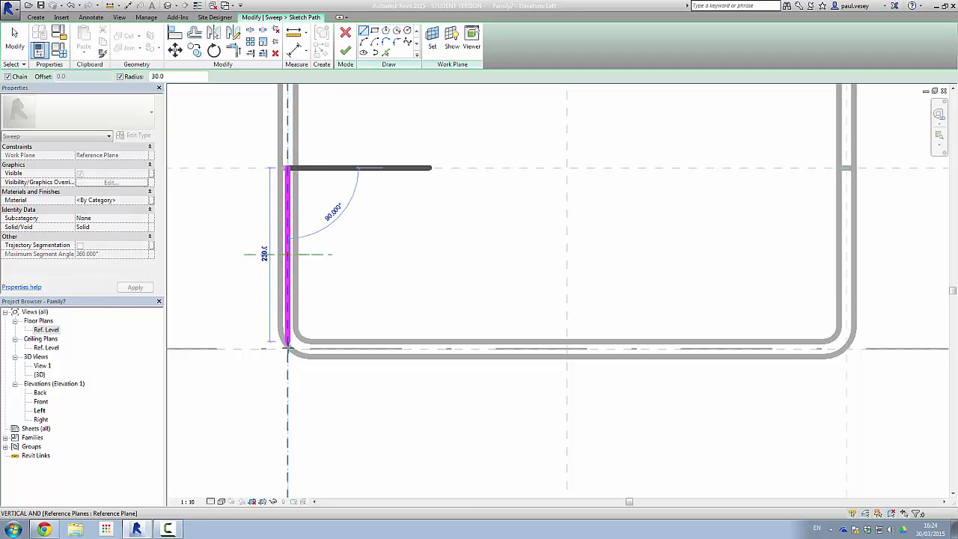
{"action": "left_click", "coordinate": [287, 348]}
{"action": "left_click", "coordinate": [840, 343]}
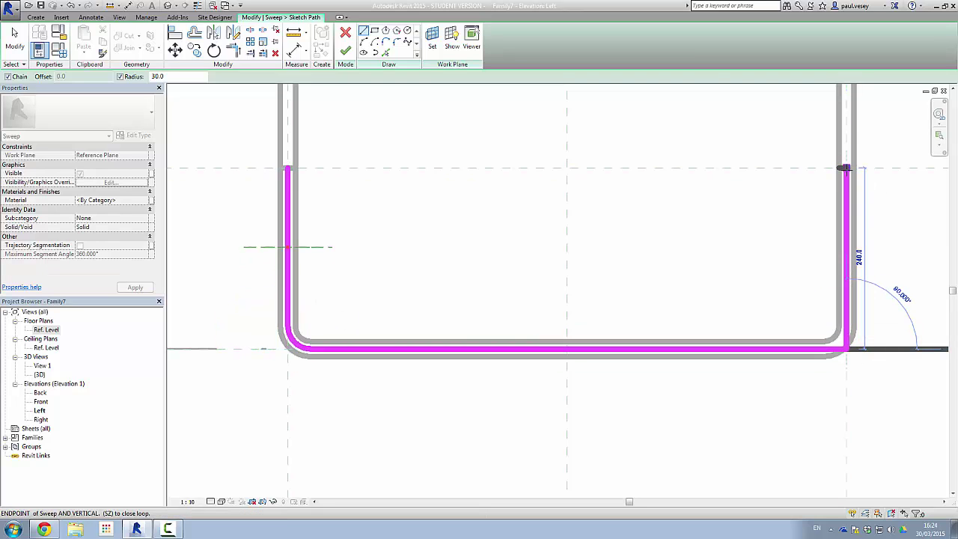
{"action": "left_click", "coordinate": [847, 167]}
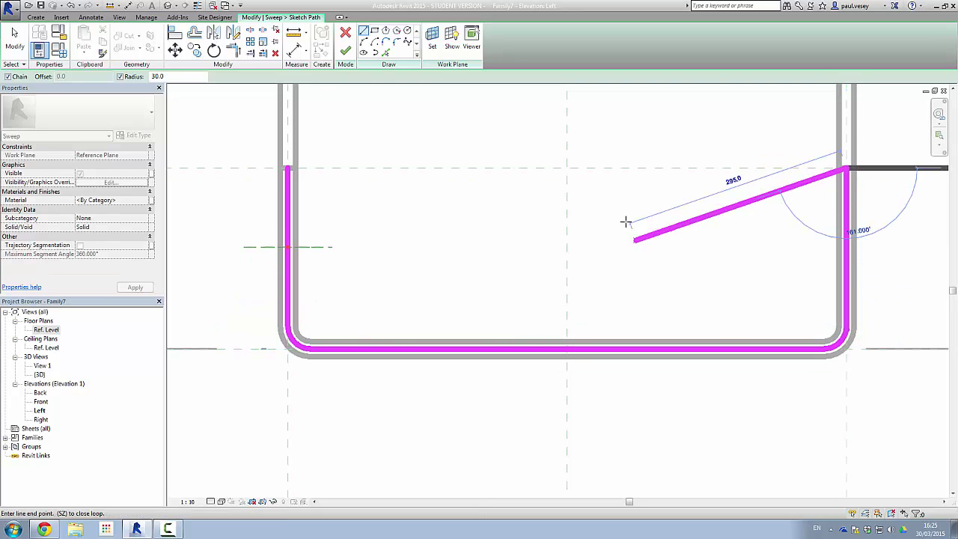
Step: End the line chain, finish the second U-shaped path, and open its profile for editing in the Ref. Level floor plan
{"action": "right_click", "coordinate": [623, 220]}
{"action": "left_click", "coordinate": [641, 232]}
{"action": "left_click", "coordinate": [345, 50]}
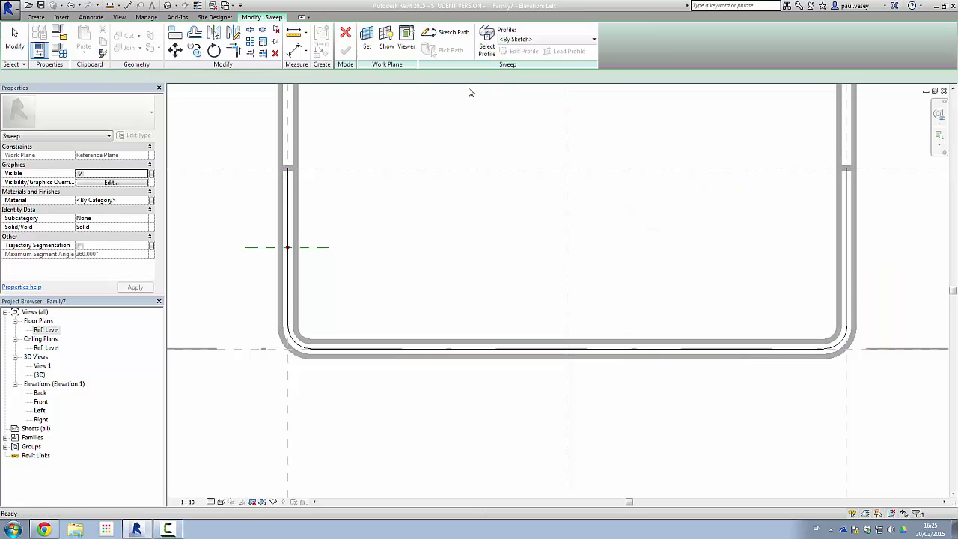
{"action": "left_click", "coordinate": [486, 39]}
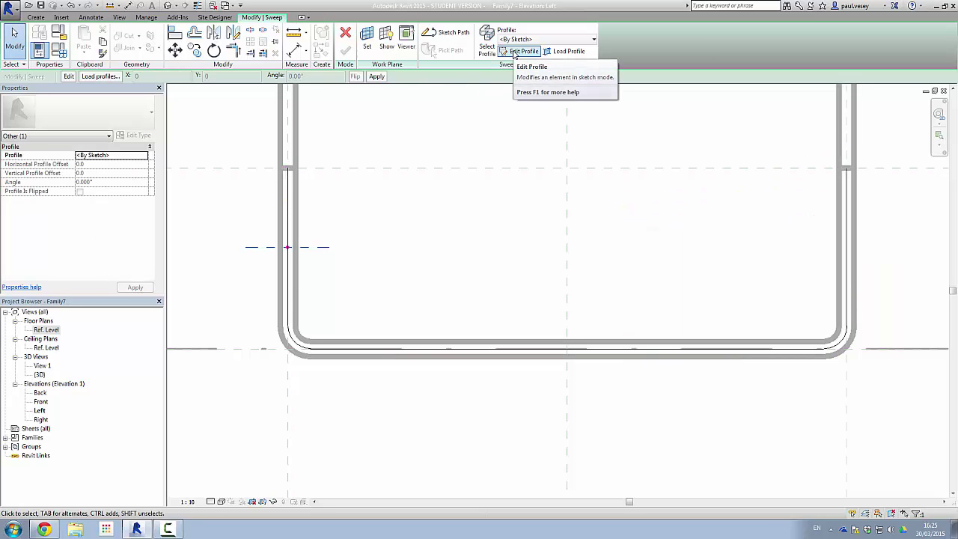
{"action": "left_click", "coordinate": [515, 52]}
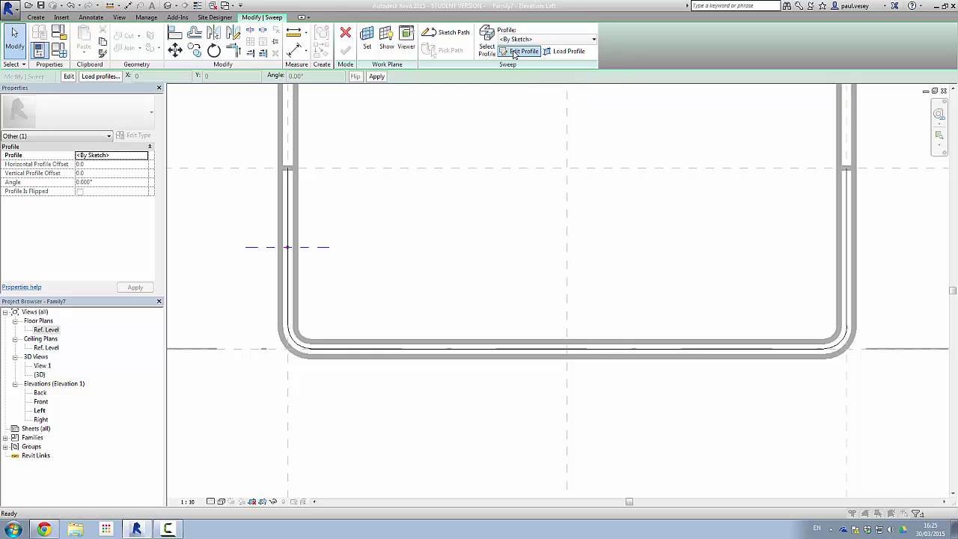
{"action": "double_click", "coordinate": [484, 160]}
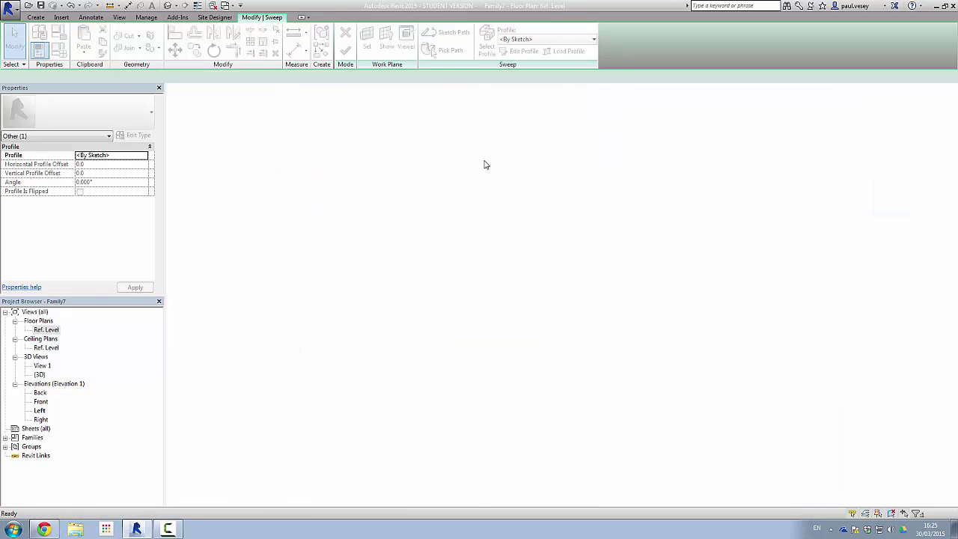
Step: Draw a 10 mm radius circle centred on the second U-shaped path's profile point and complete the sweep
{"action": "scroll", "coordinate": [436, 176], "scroll_direction": "up", "scroll_amount": 5}
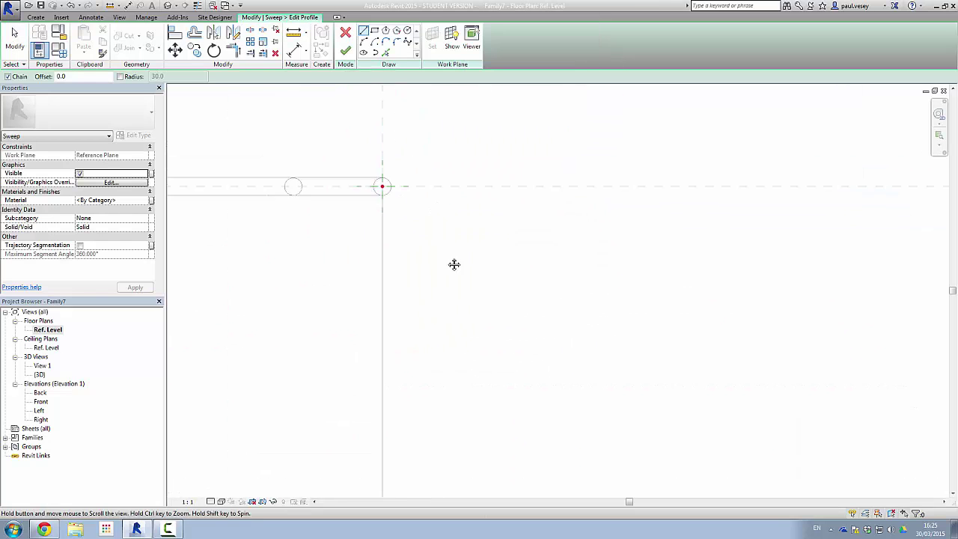
{"action": "left_click", "coordinate": [407, 31]}
{"action": "left_click", "coordinate": [372, 243]}
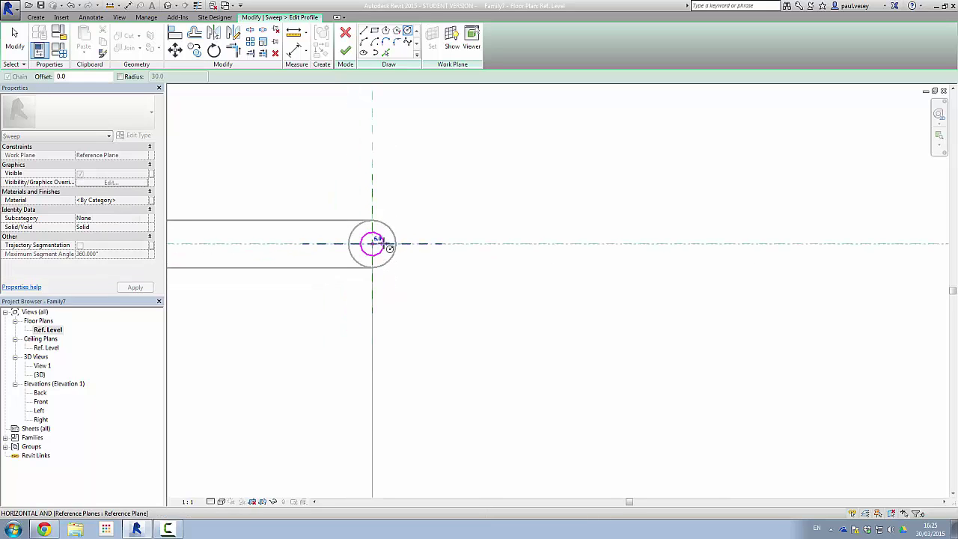
{"action": "left_click", "coordinate": [395, 245]}
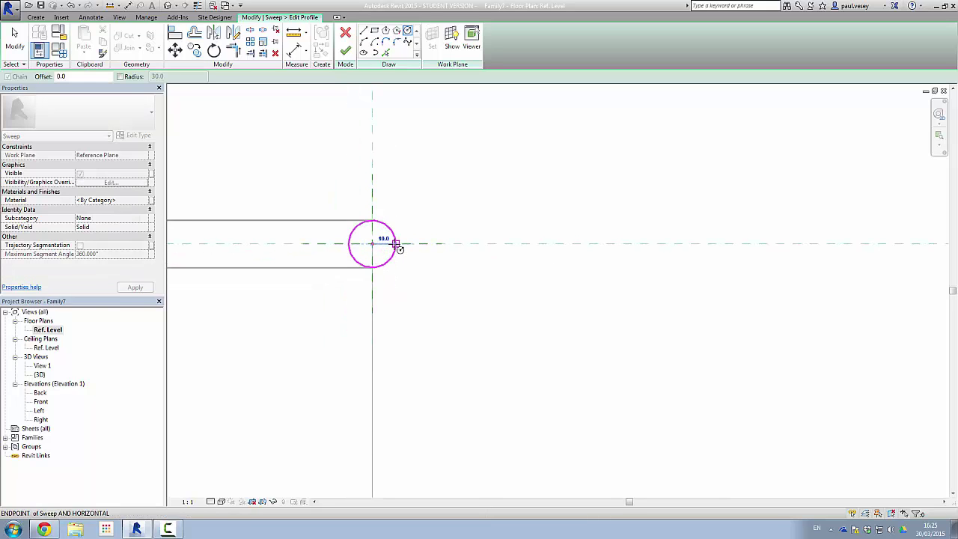
{"action": "left_click", "coordinate": [344, 51]}
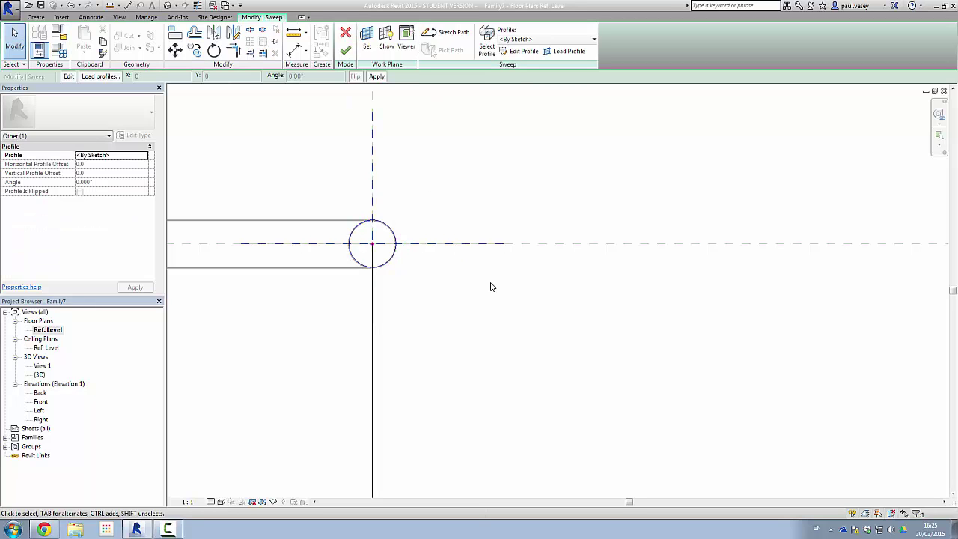
{"action": "left_click", "coordinate": [347, 52]}
Step: Open the {3D} view and examine the joint between a floor tube and the upright above it, then the whole frame
{"action": "scroll", "coordinate": [487, 254], "scroll_direction": "down", "scroll_amount": 3}
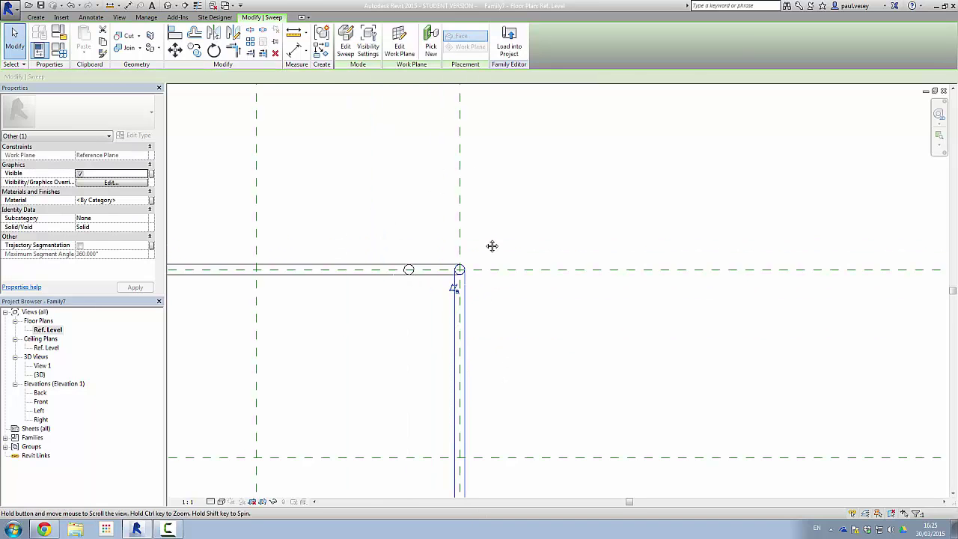
{"action": "scroll", "coordinate": [494, 292], "scroll_direction": "down", "scroll_amount": 2}
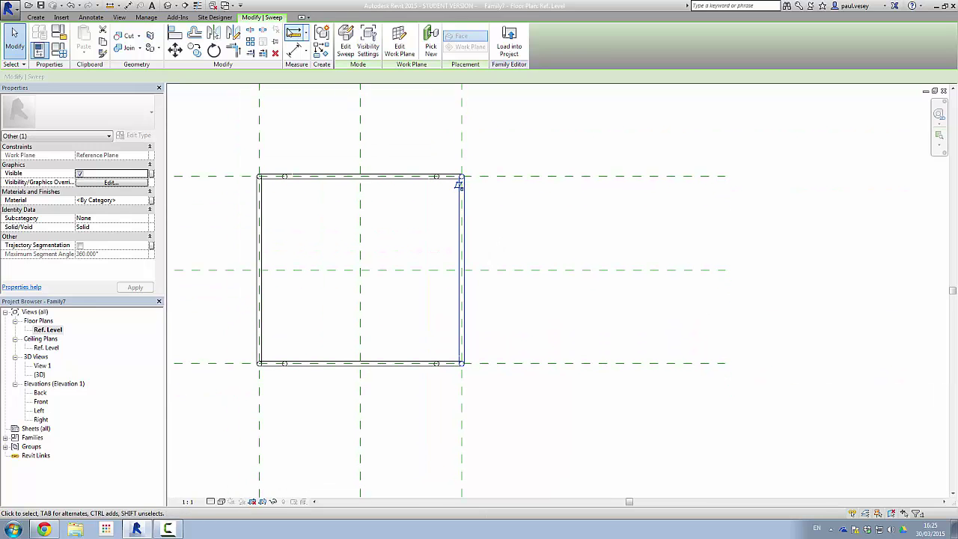
{"action": "double_click", "coordinate": [37, 374]}
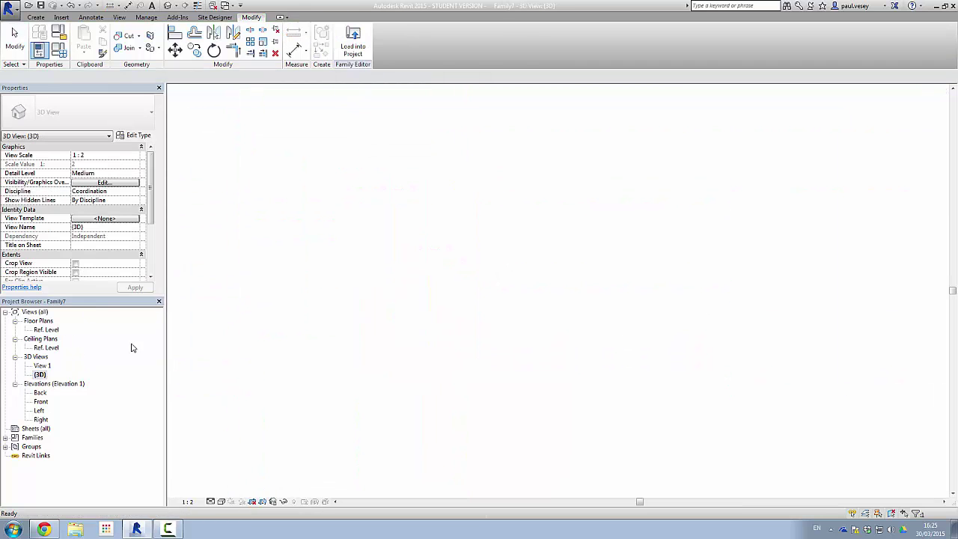
{"action": "key", "text": "Escape"}
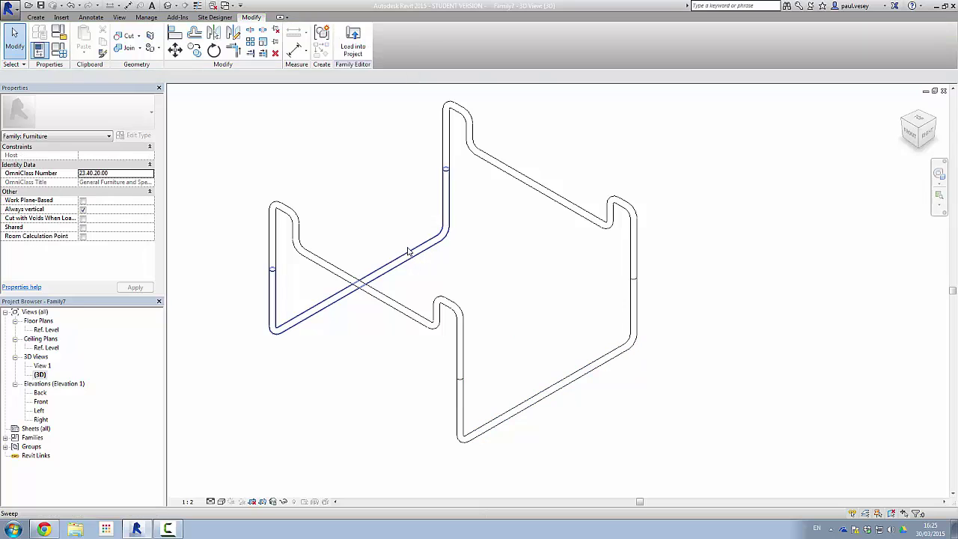
{"action": "scroll", "coordinate": [481, 395], "scroll_direction": "up", "scroll_amount": 5}
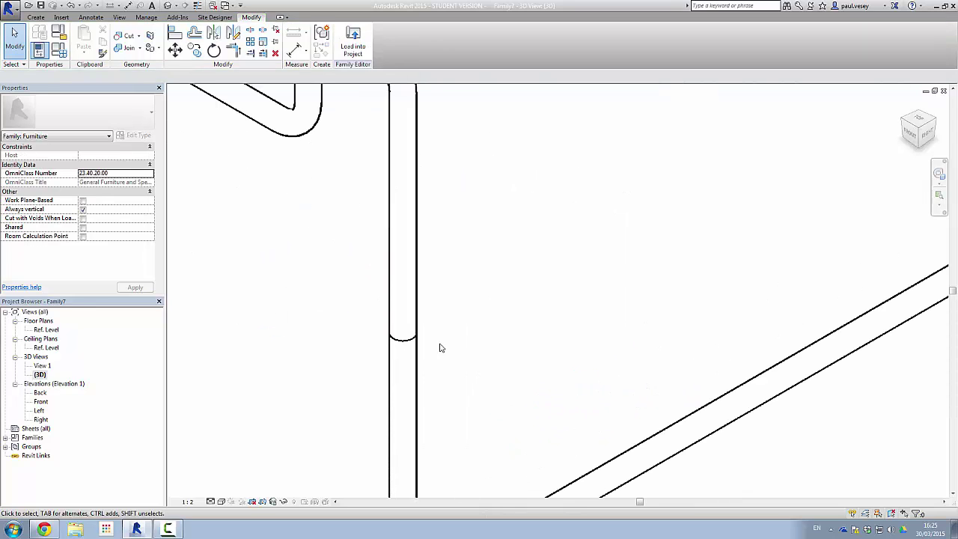
{"action": "left_click", "coordinate": [419, 354]}
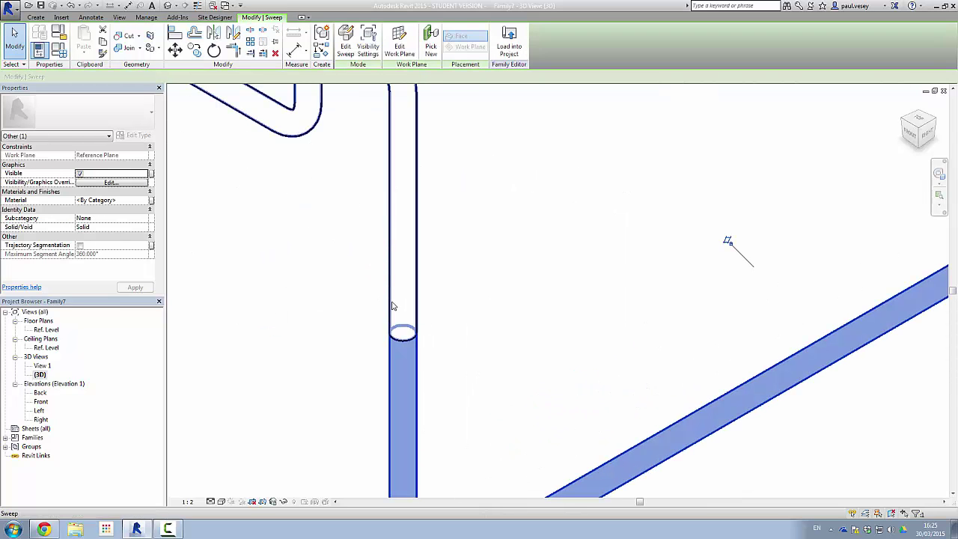
{"action": "left_click", "coordinate": [417, 331]}
{"action": "key", "text": "Escape"}
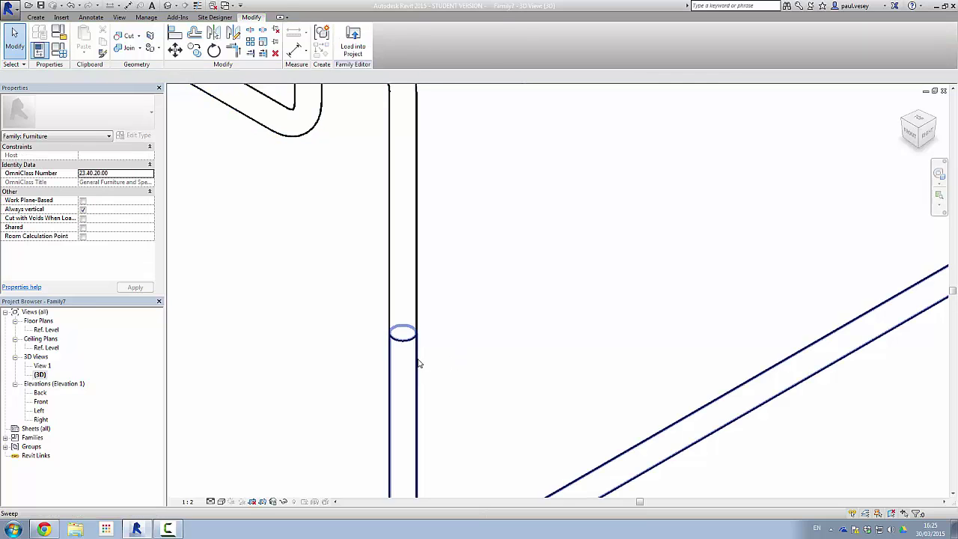
{"action": "left_click", "coordinate": [417, 363]}
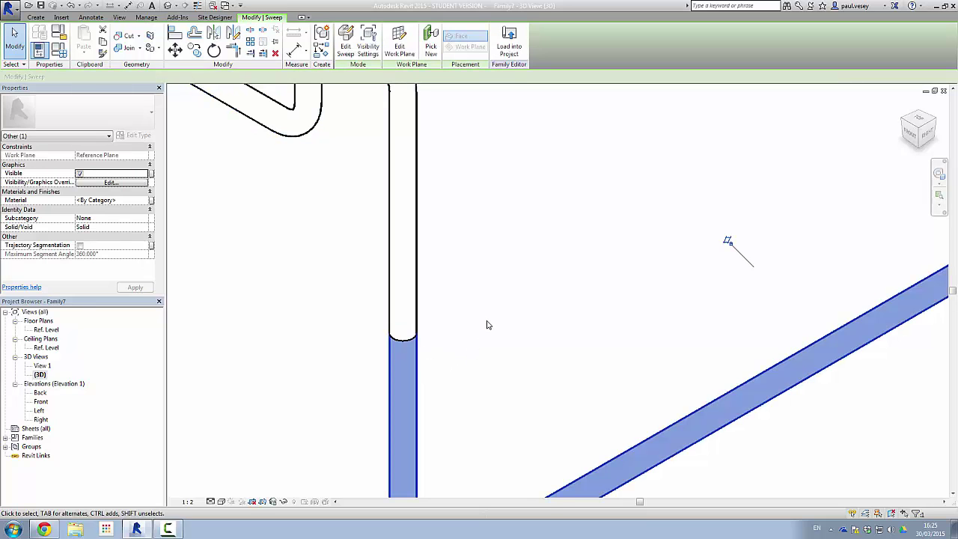
{"action": "key", "text": "Escape"}
{"action": "scroll", "coordinate": [486, 325], "scroll_direction": "down", "scroll_amount": 6}
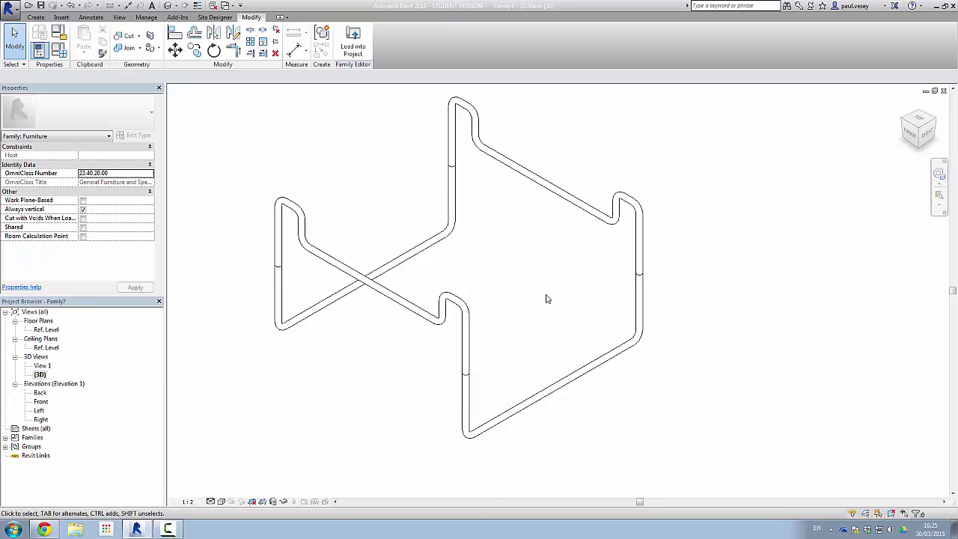
{"action": "middle_click_drag", "start_coordinate": [546, 298], "coordinate": [510, 299]}
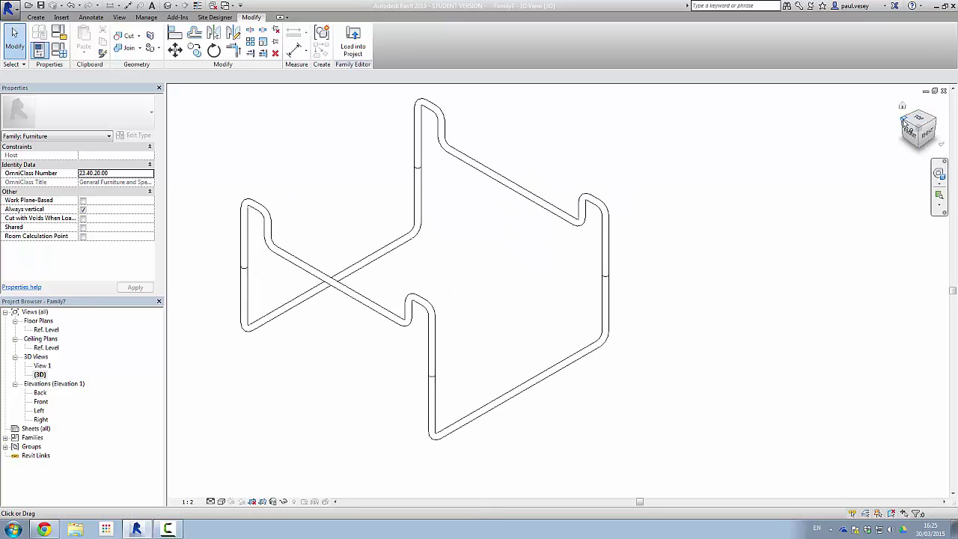